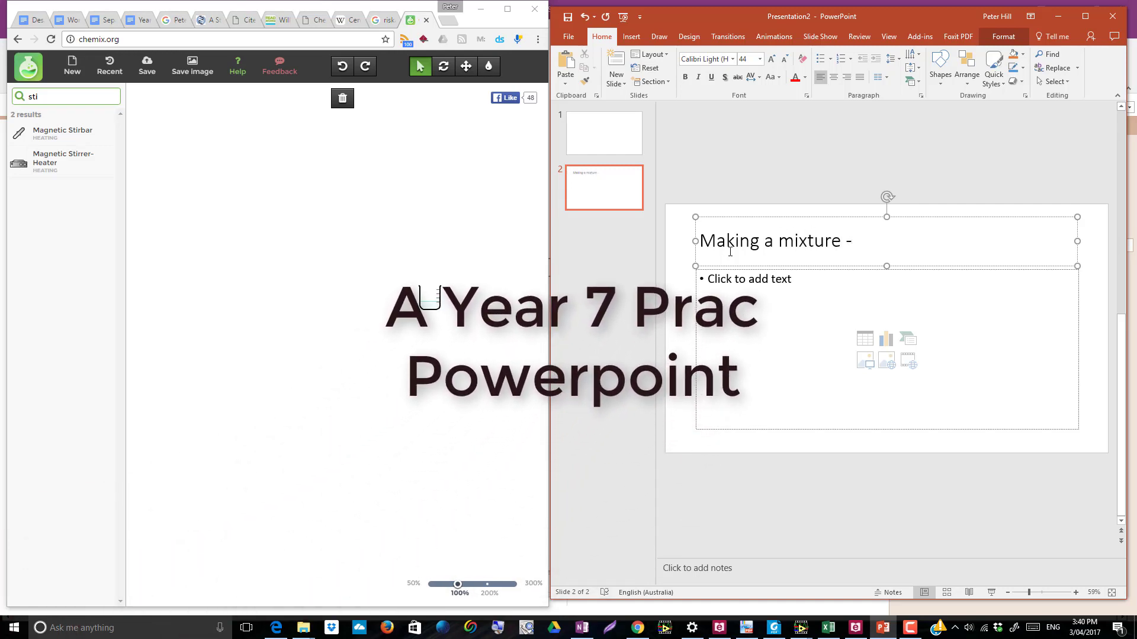
- Complete the slide title with "> solution" and add the bullets "Solvent = water" and "Solute = CaCl2"
type("> solution")
left_click(755, 284)
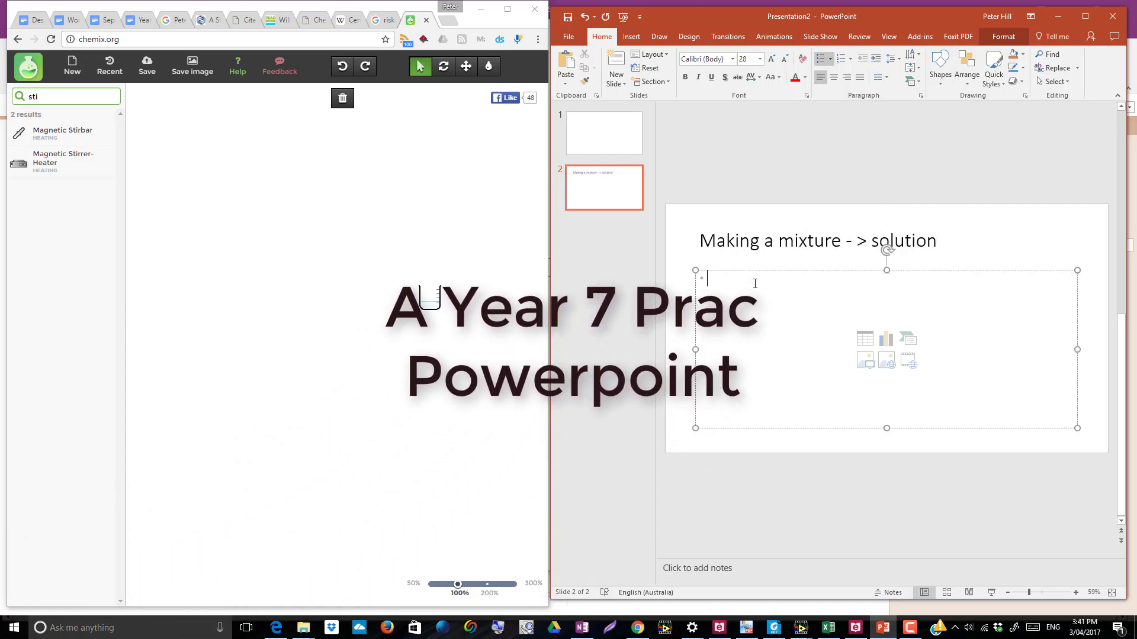
type("solvent =")
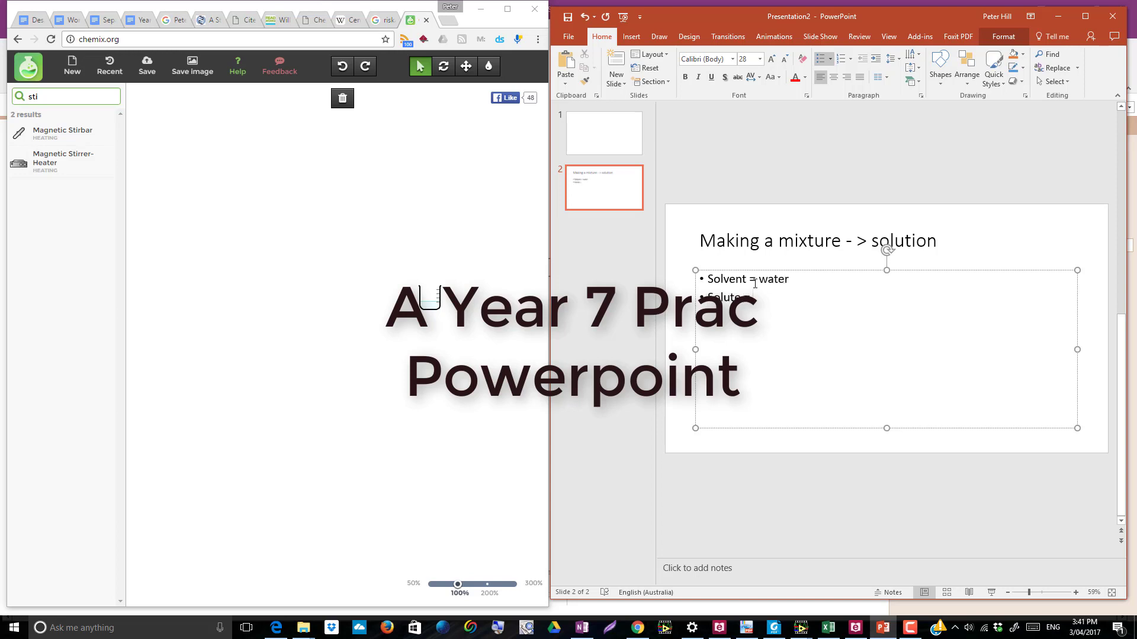
type(" water Solute = CaCl2")
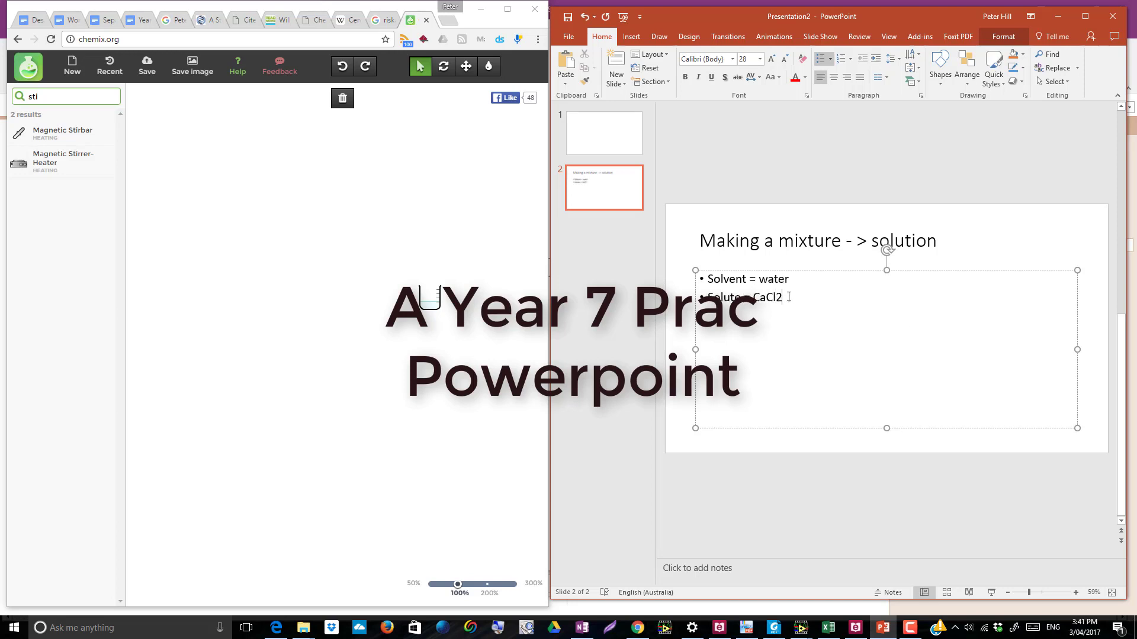
- Format the 2 in CaCl2 as subscript
left_click_drag(783, 297, 776, 298)
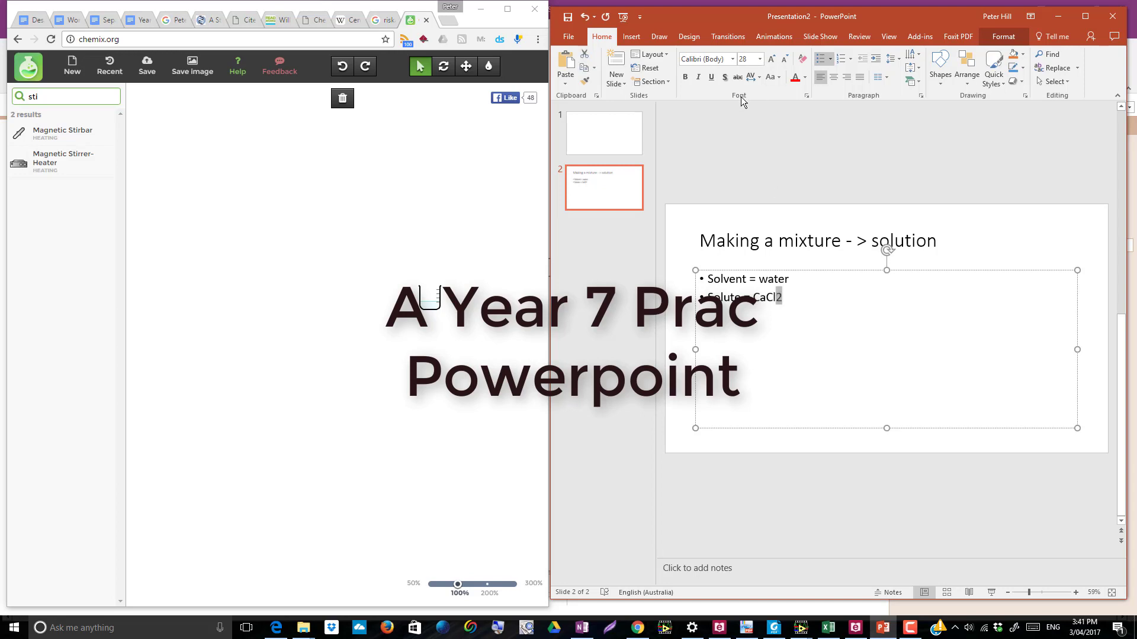
left_click(806, 96)
left_click(713, 354)
key("Return")
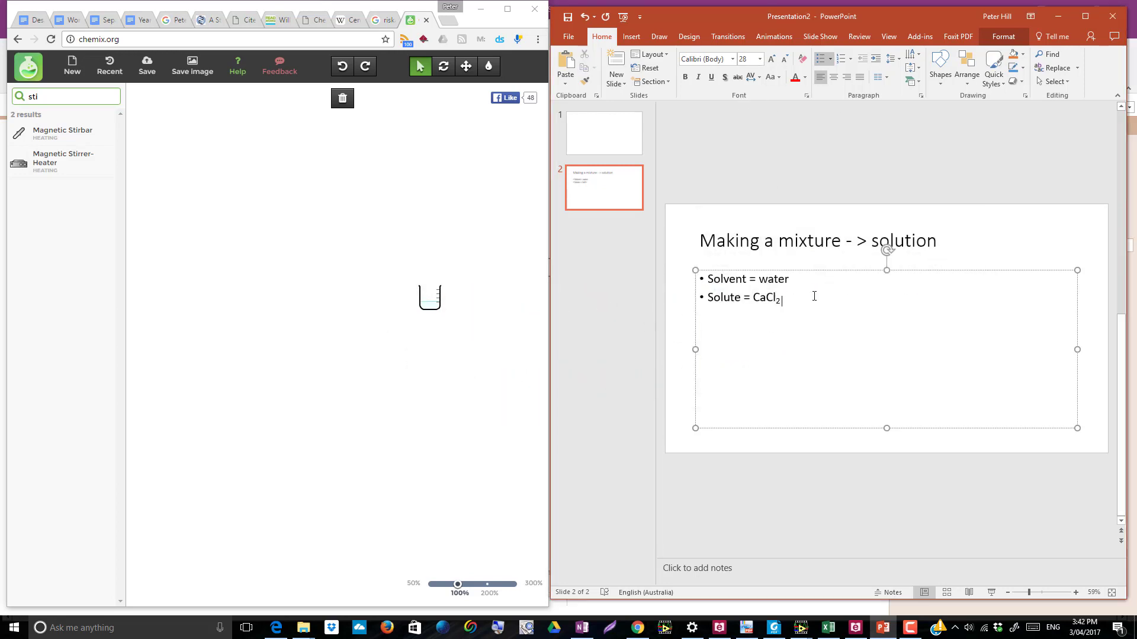
- Append ", NaH(C03)" to the solute bullet and format its 3 as subscript
type(", NaH(C03)")
left_click_drag(828, 297, 835, 298)
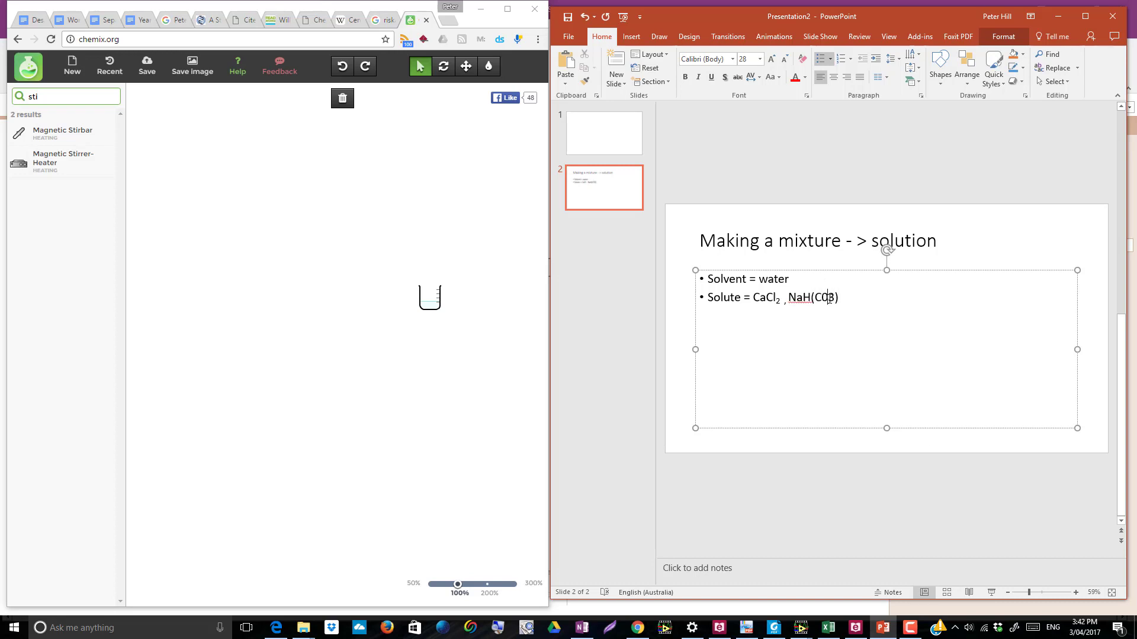
left_click(807, 95)
left_click(712, 357)
left_click(913, 387)
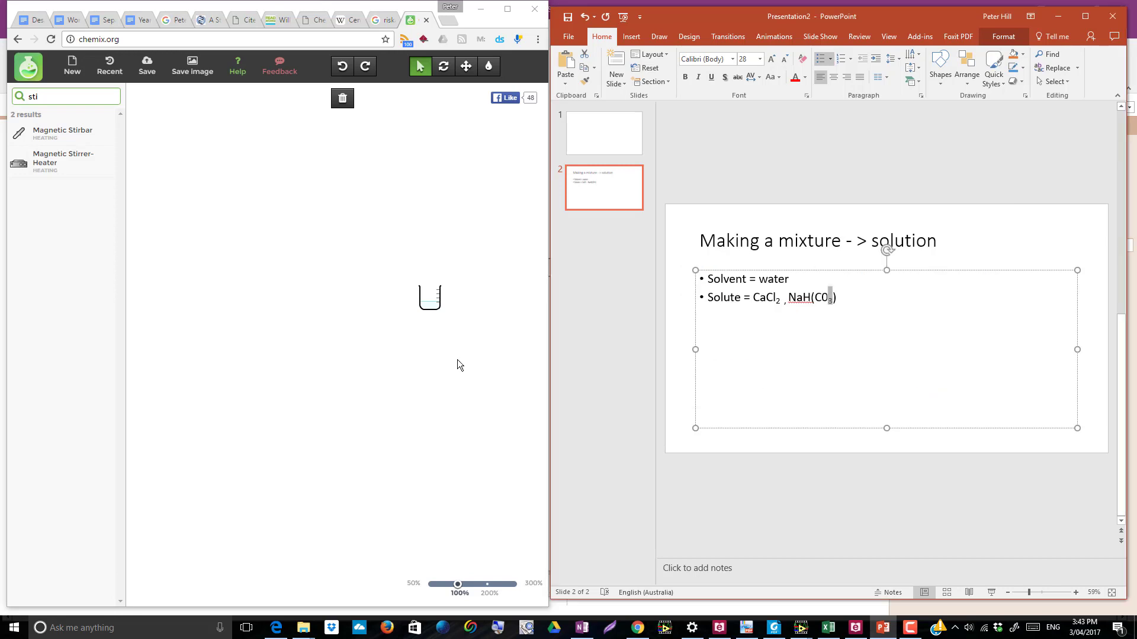
- Place a Magnetic Stirrer-Heater on the Chemix canvas and set a Conical Flask on top of it
left_click_drag(57, 165, 315, 286)
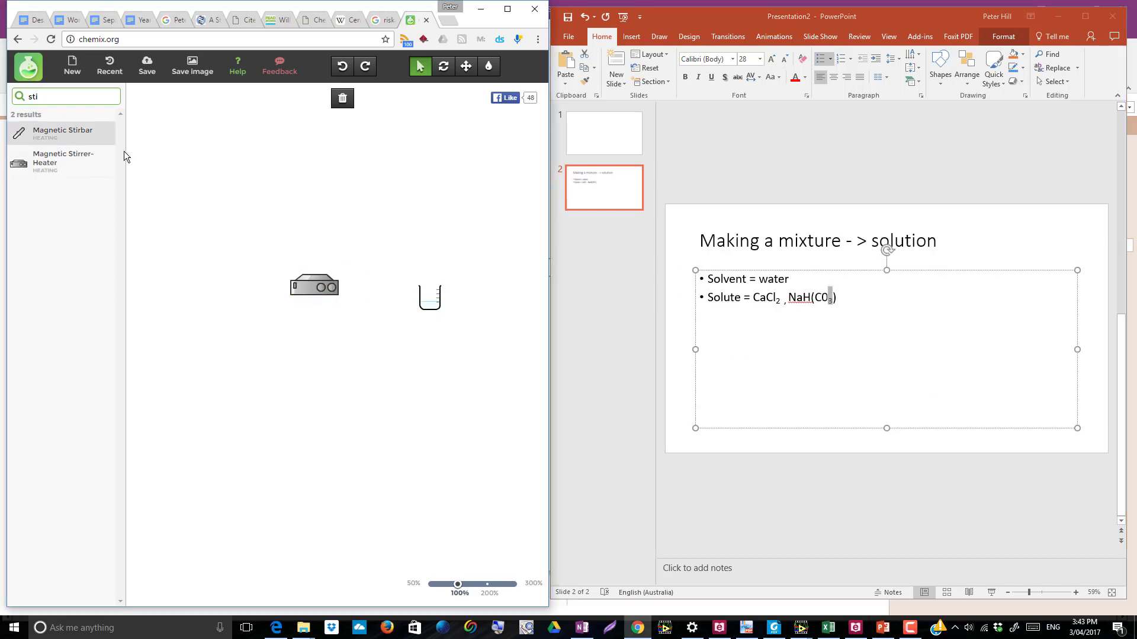
left_click_drag(52, 98, 27, 99)
key("BackSpace")
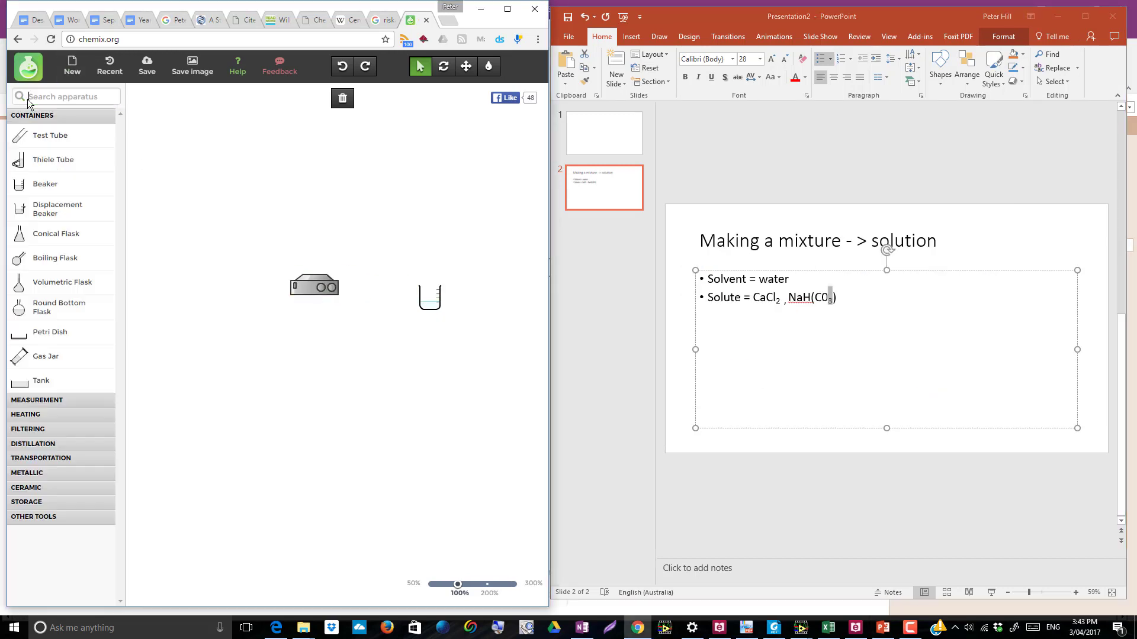
left_click_drag(38, 237, 314, 258)
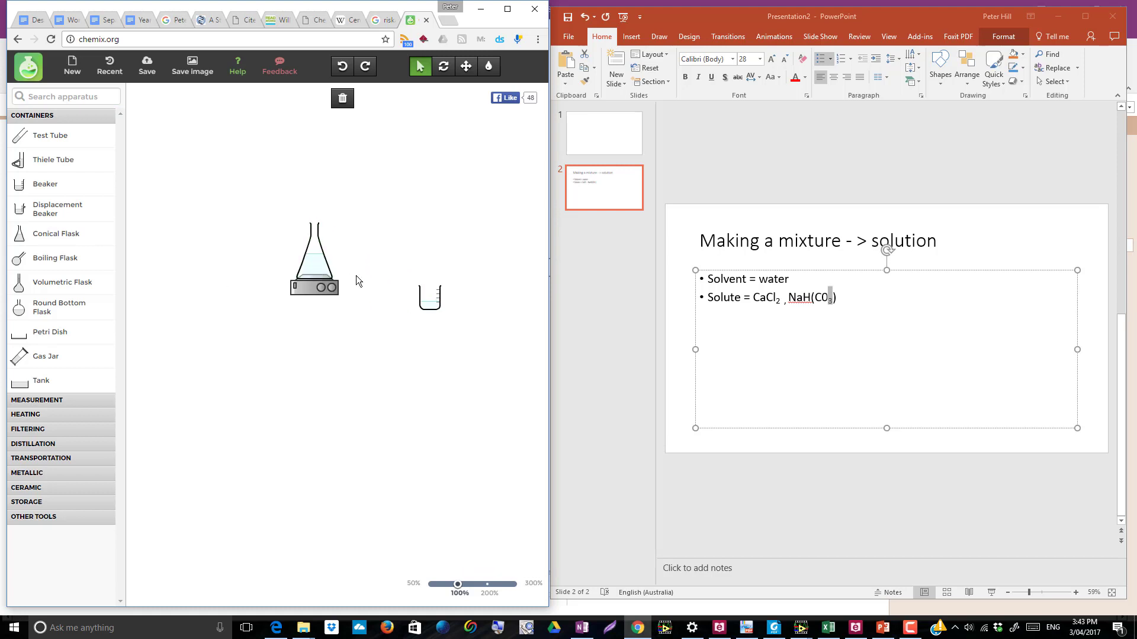
- Move the beaker above the flask and rotate it so that it tilts towards the flask's mouth
left_click(432, 300)
left_click_drag(431, 307, 320, 155)
left_click(443, 66)
left_click(426, 70)
left_click_drag(273, 211, 289, 209)
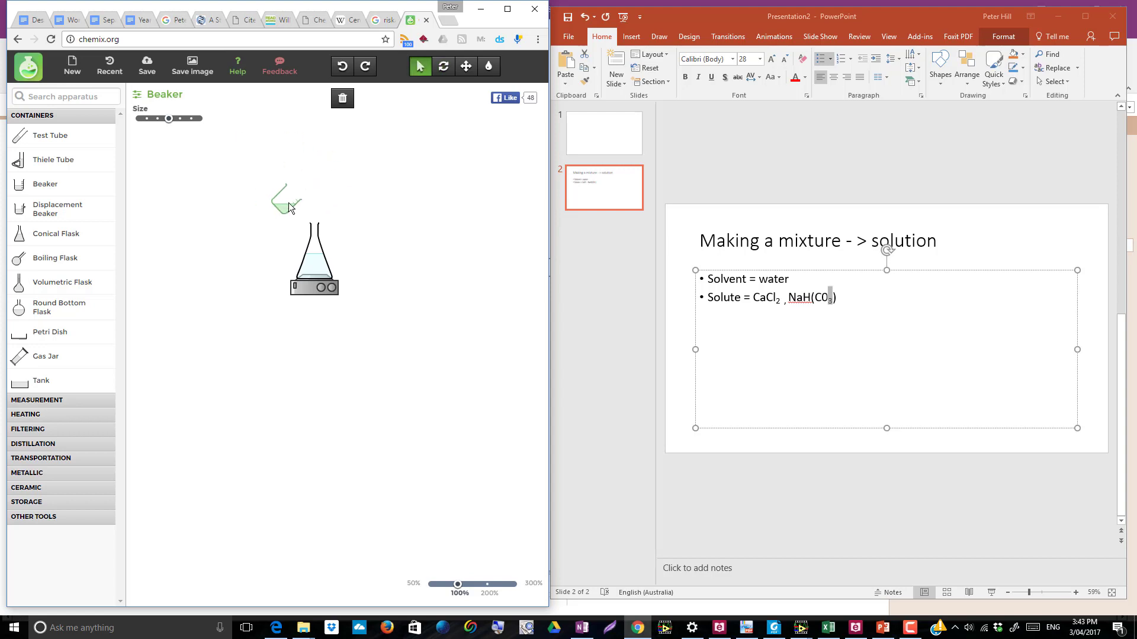
- Add a Spatula from the metallic apparatus above the flask, beside the tilted beaker
left_click(88, 401)
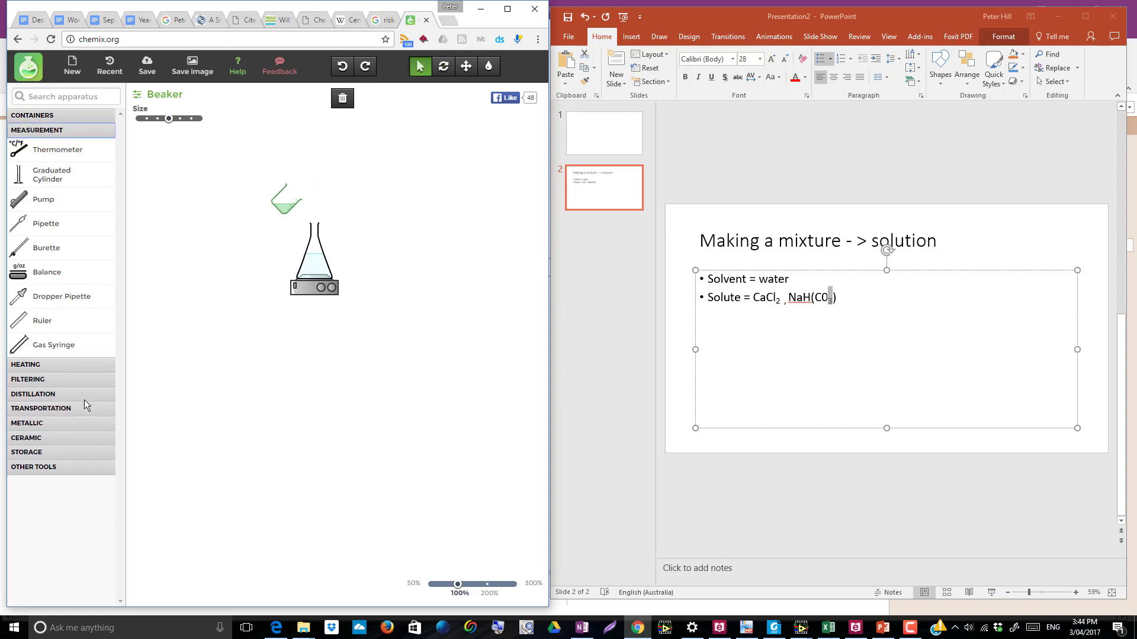
left_click(83, 422)
left_click_drag(59, 296, 343, 197)
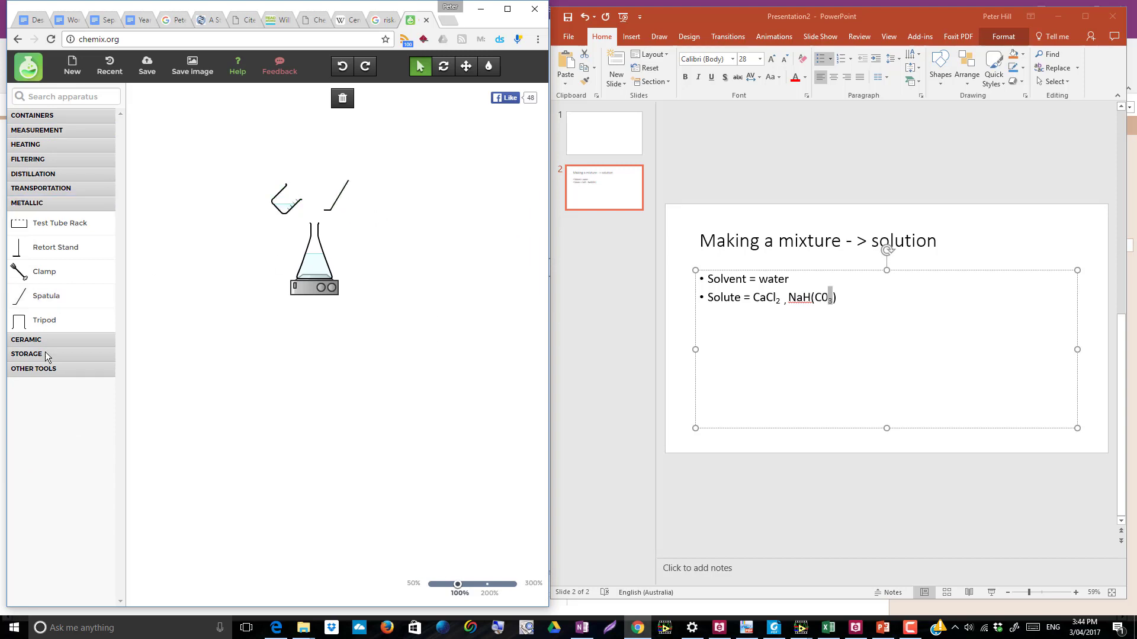
- Search the apparatus for "st" and place a Magnetic Stirbar at the base of the conical flask
left_click(67, 96)
type("st")
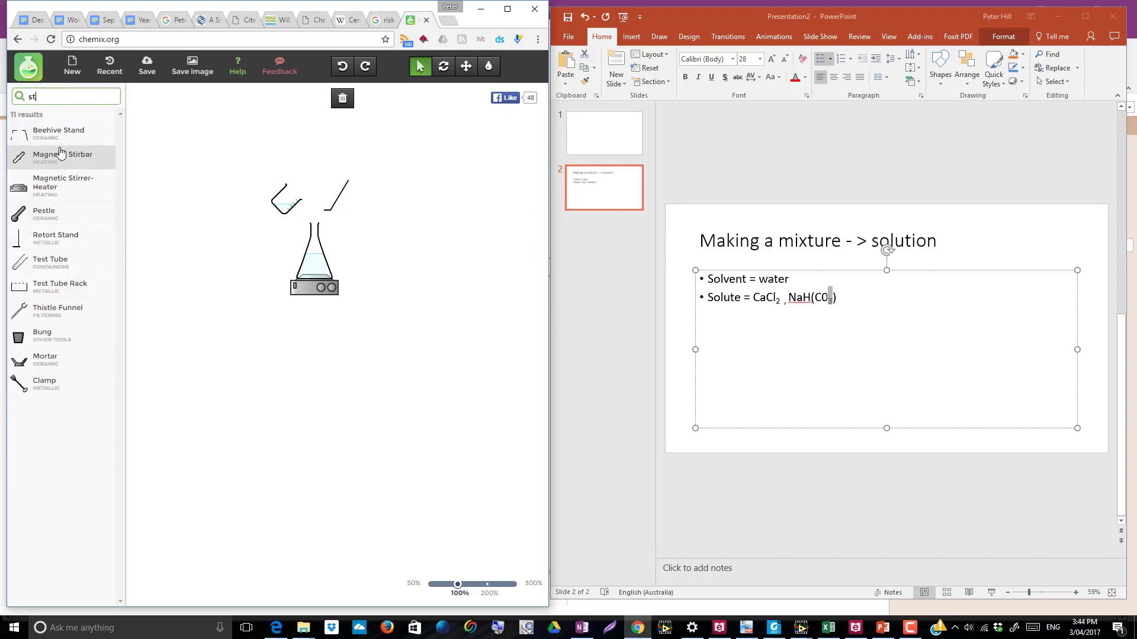
left_click_drag(429, 290, 314, 277)
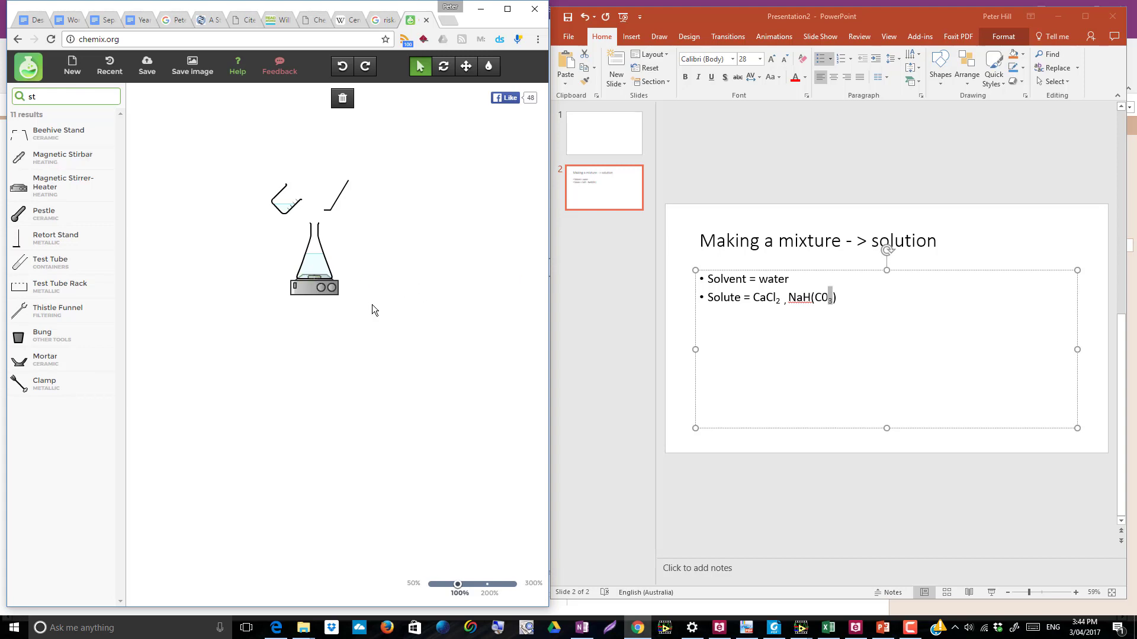
- Capture the apparatus diagram as a screenshot and paste it into the PowerPoint slide below the bullets
key("Print")
left_click_drag(254, 168, 377, 307)
key("ctrl+c")
left_click(792, 342)
key("ctrl+v")
left_click_drag(844, 328, 787, 369)
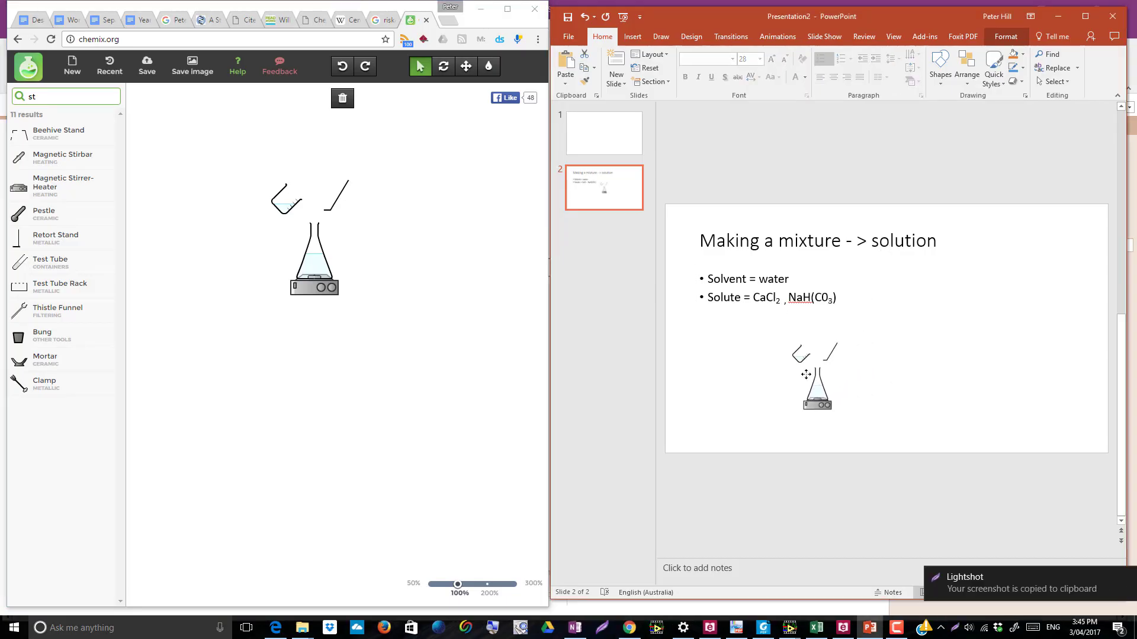
- Apply the first design idea, with the enlarged picture beside the text, and maximize the PowerPoint window
left_click(1069, 169)
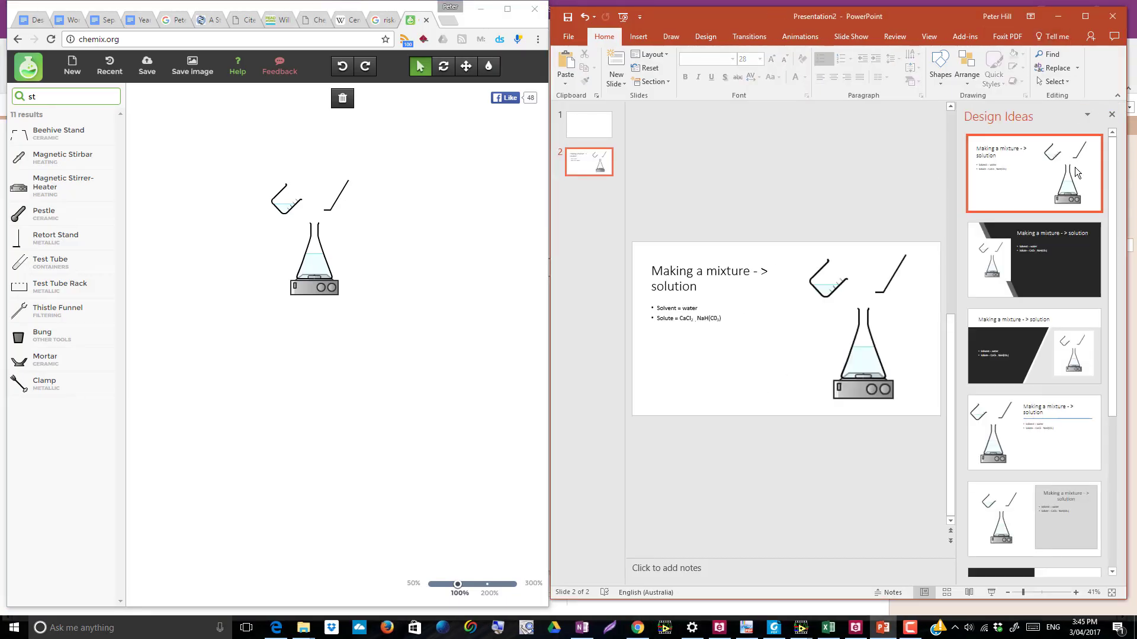
left_click(1086, 16)
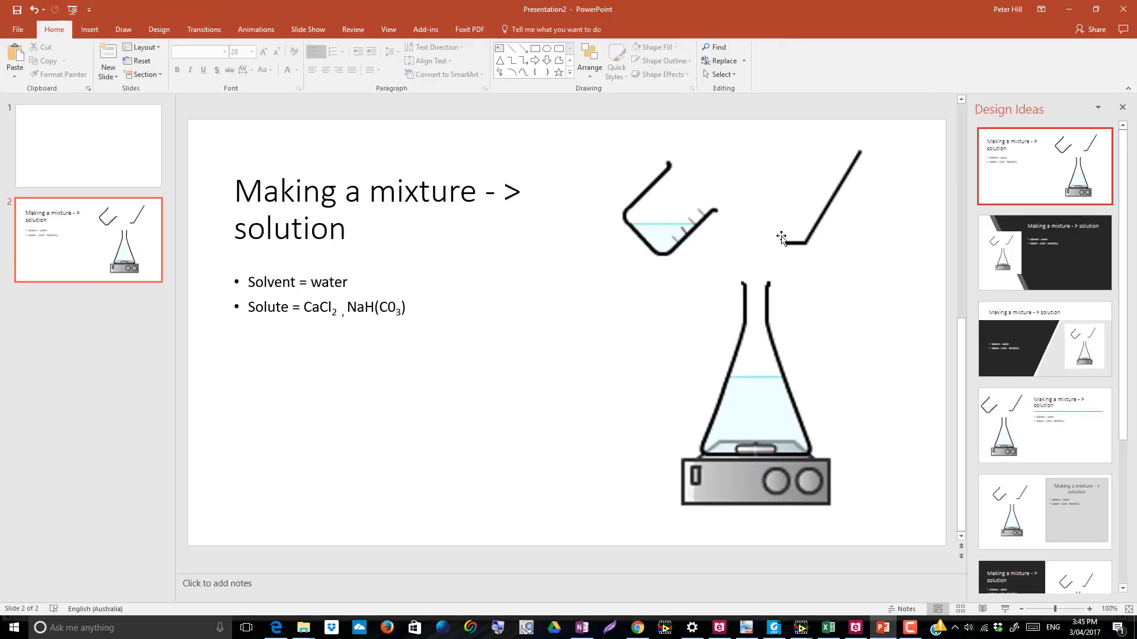
- Draw a small curved mound of powder on the spatula's tip with the Curve shape
left_click(512, 73)
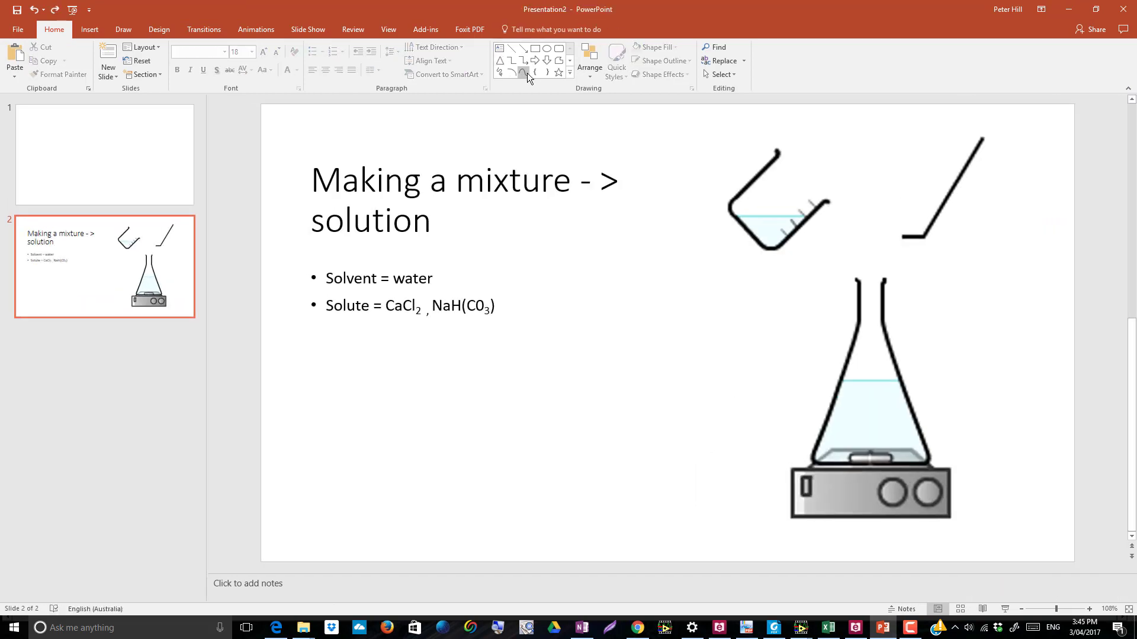
left_click(525, 72)
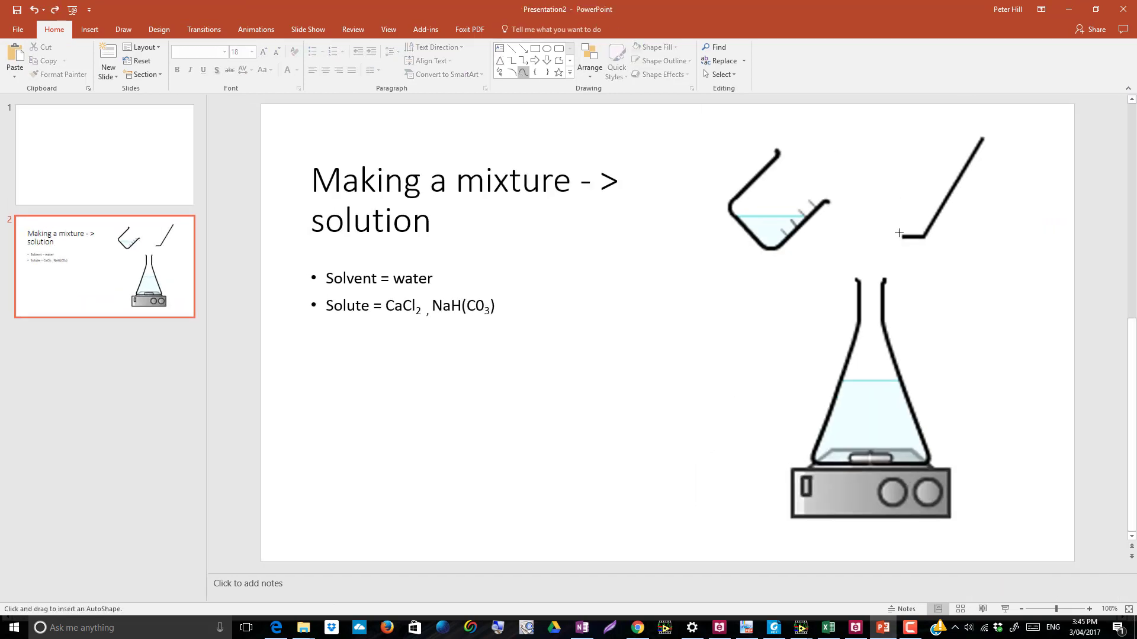
left_click(907, 236)
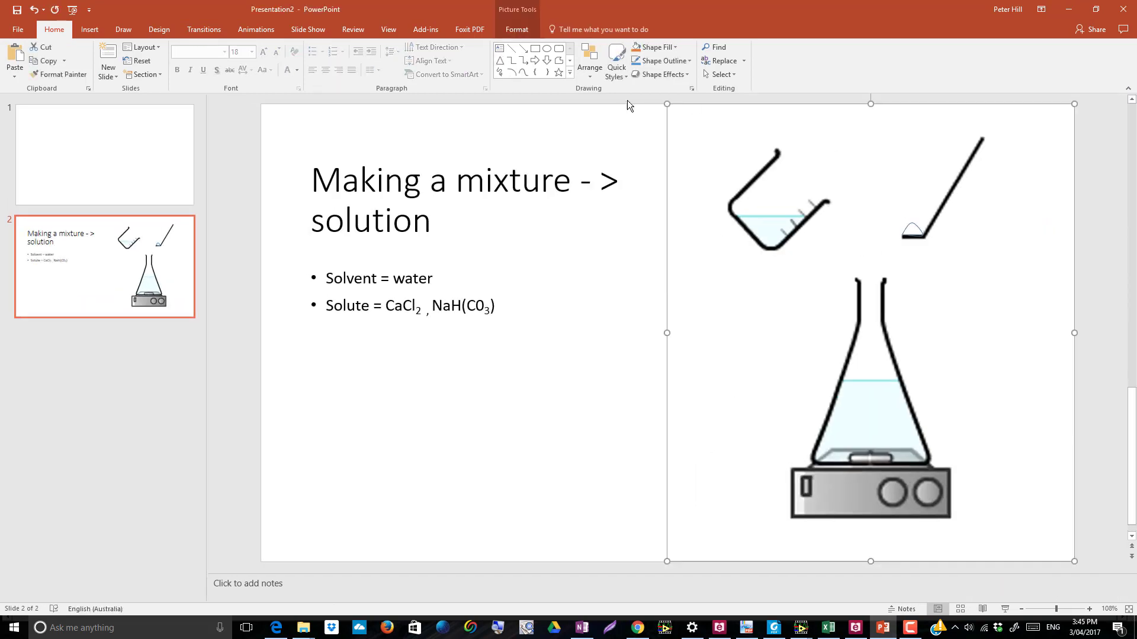
- Draw a pointer line about 1.92 cm wide and 0.4 cm high to the beaker's wall and color it black
left_click(511, 48)
left_click_drag(721, 177, 746, 183)
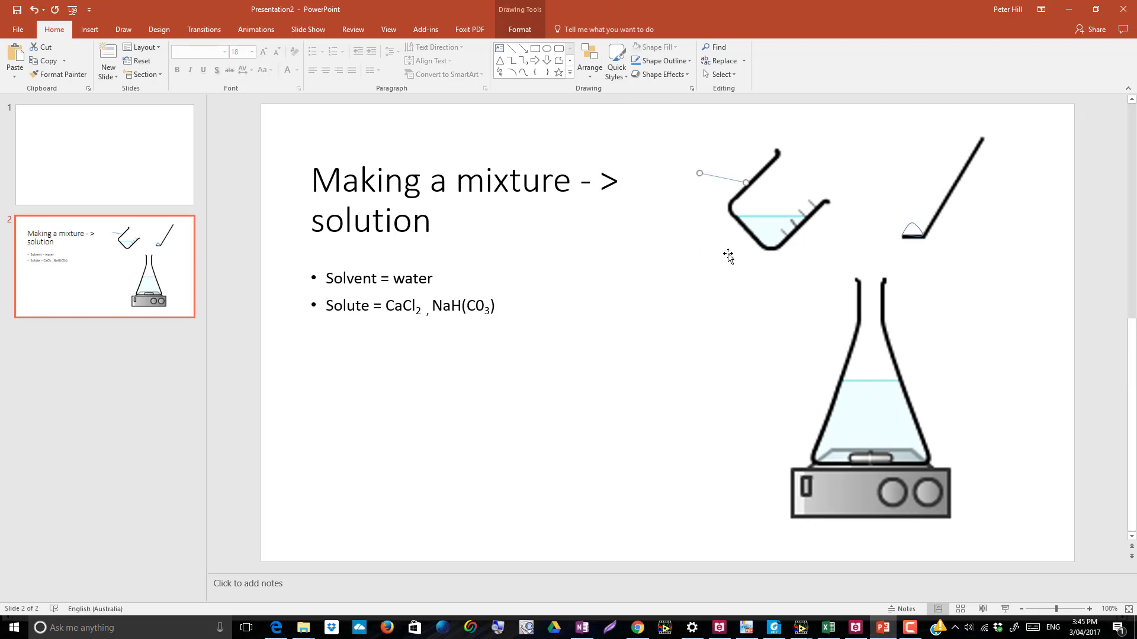
right_click(730, 180)
left_click(770, 377)
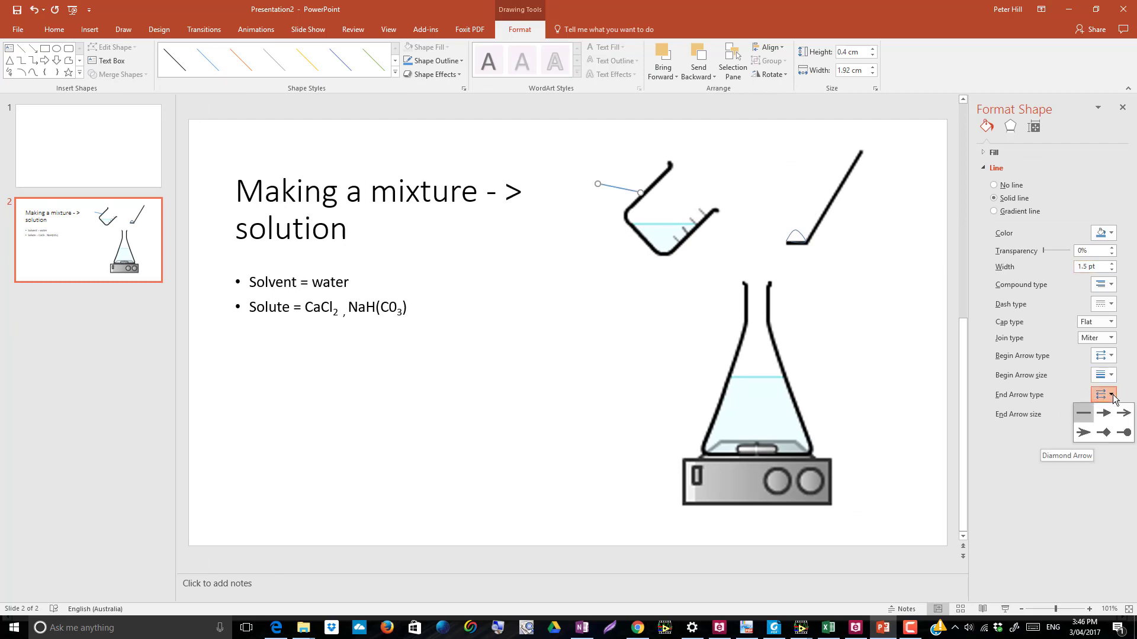
left_click(1103, 233)
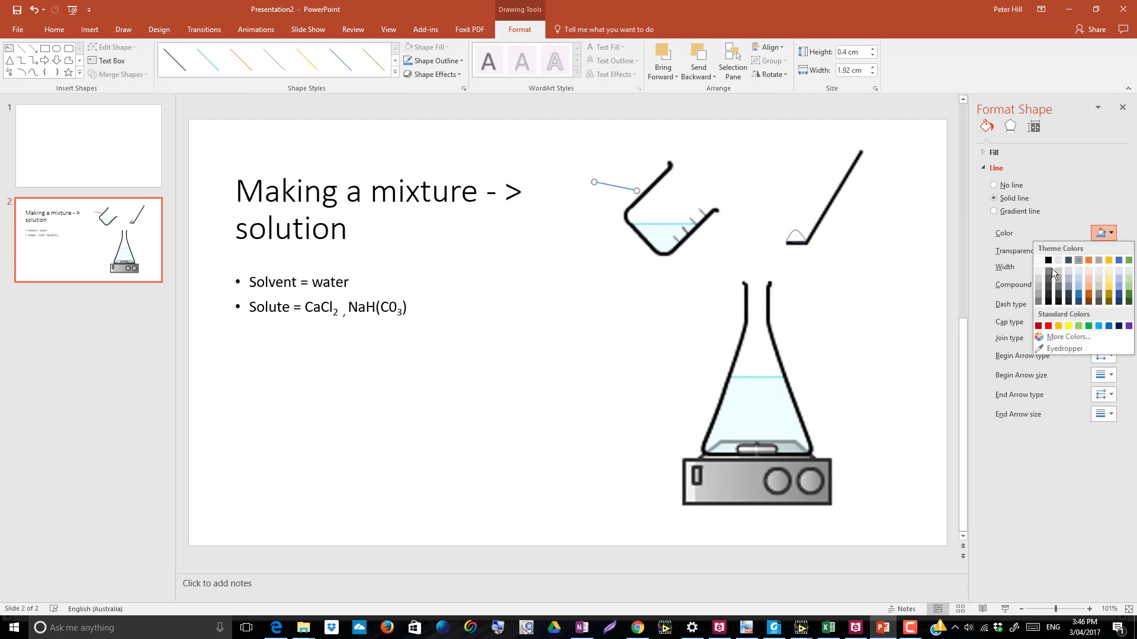
left_click(1052, 269)
- Copy the black pointer line and aim the copies at the beaker's liquid, the spatula's handle and the powder
mouse_move(615, 188)
left_mouse_down()
mouse_move(623, 248)
mouse_move(634, 250)
mouse_move(629, 233)
mouse_move(593, 266)
mouse_move(870, 201)
mouse_move(665, 184)
mouse_move(773, 225)
left_mouse_up()
key("ctrl+z")
left_click(866, 165)
left_click(615, 194)
left_click_drag(747, 220, 762, 200)
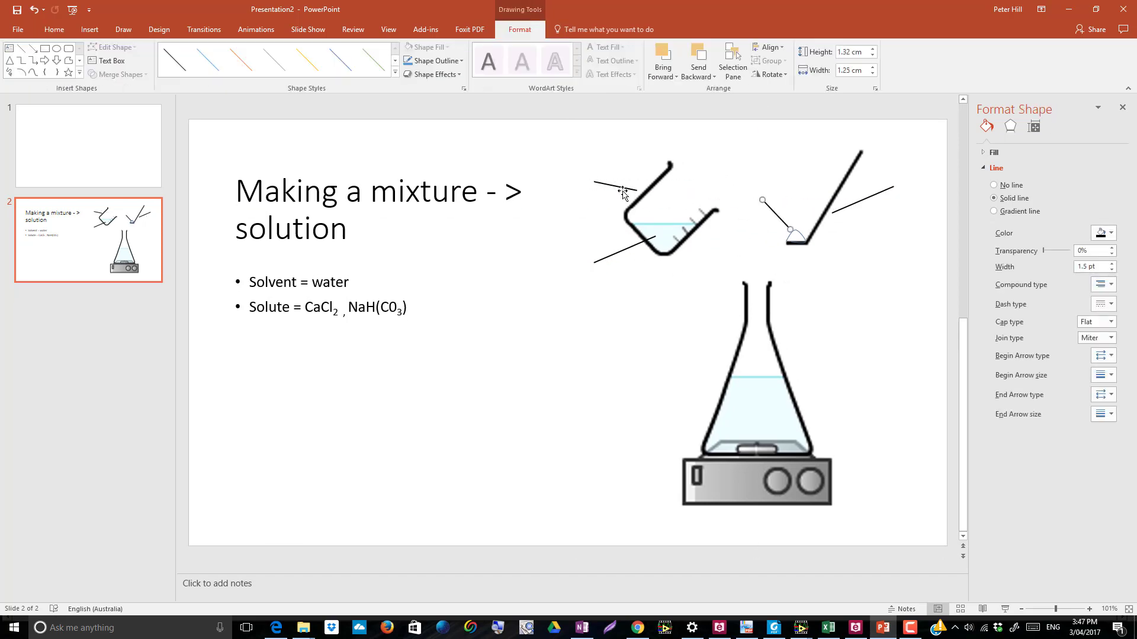
- Place pointer lines at the flask's neck, the stirrer-heater and the magnetic stir bar
left_click_drag(615, 186, 715, 333)
left_click_drag(649, 481, 649, 481)
mouse_move(870, 198)
left_mouse_down()
mouse_move(880, 228)
mouse_move(809, 426)
mouse_move(880, 399)
left_mouse_up()
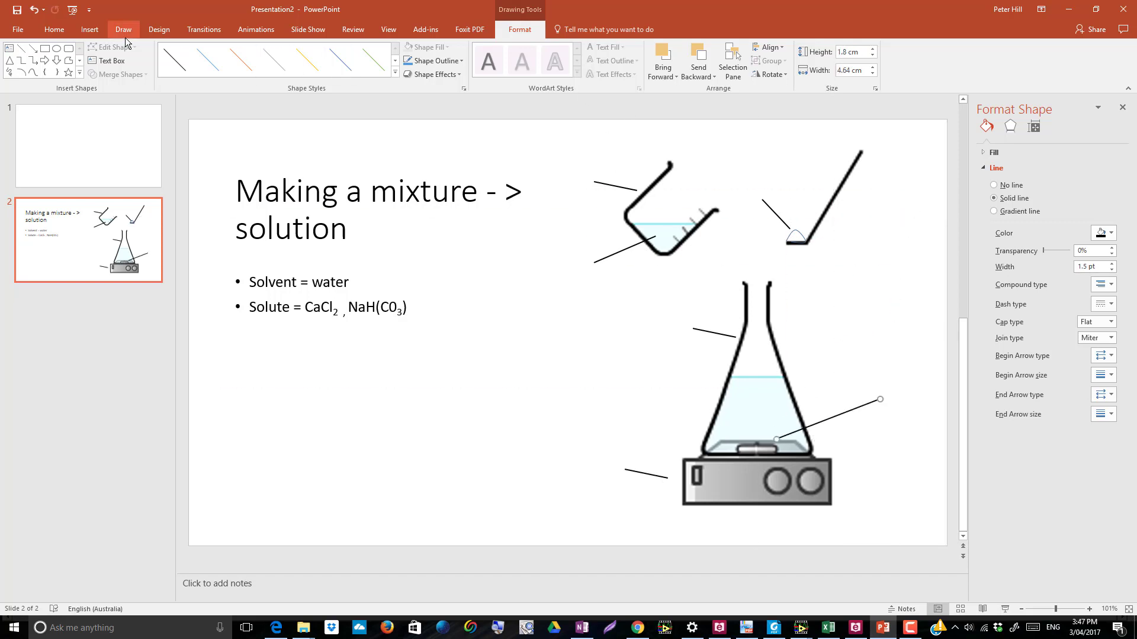
- Insert a text box labelled "a" at the outer end of the beaker wall's pointer line
left_click(88, 32)
left_click(460, 61)
left_click_drag(573, 175, 581, 185)
type("a")
left_click(595, 168)
left_click(577, 187)
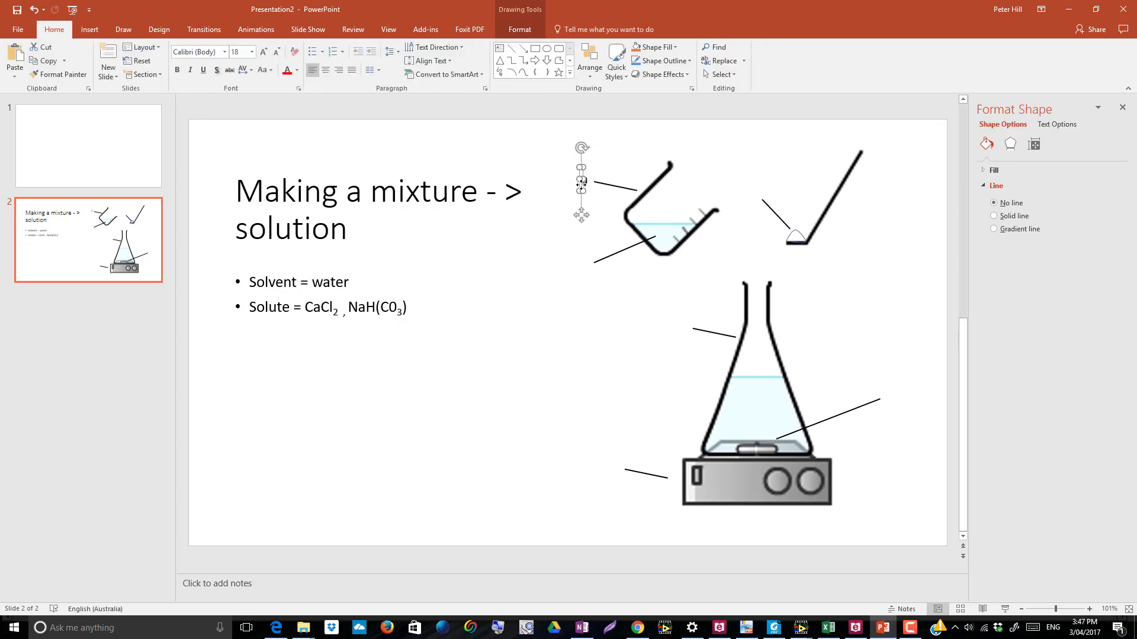
type("a")
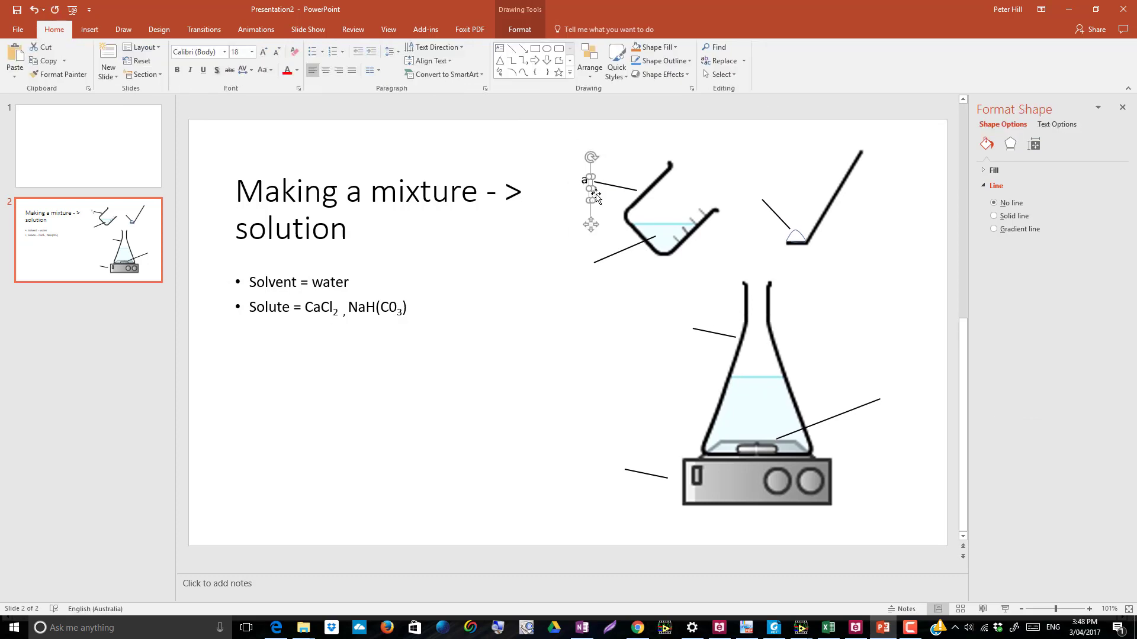
- Place a copy of the label at the liquid's pointer line and change its text to "b"
left_click(581, 263)
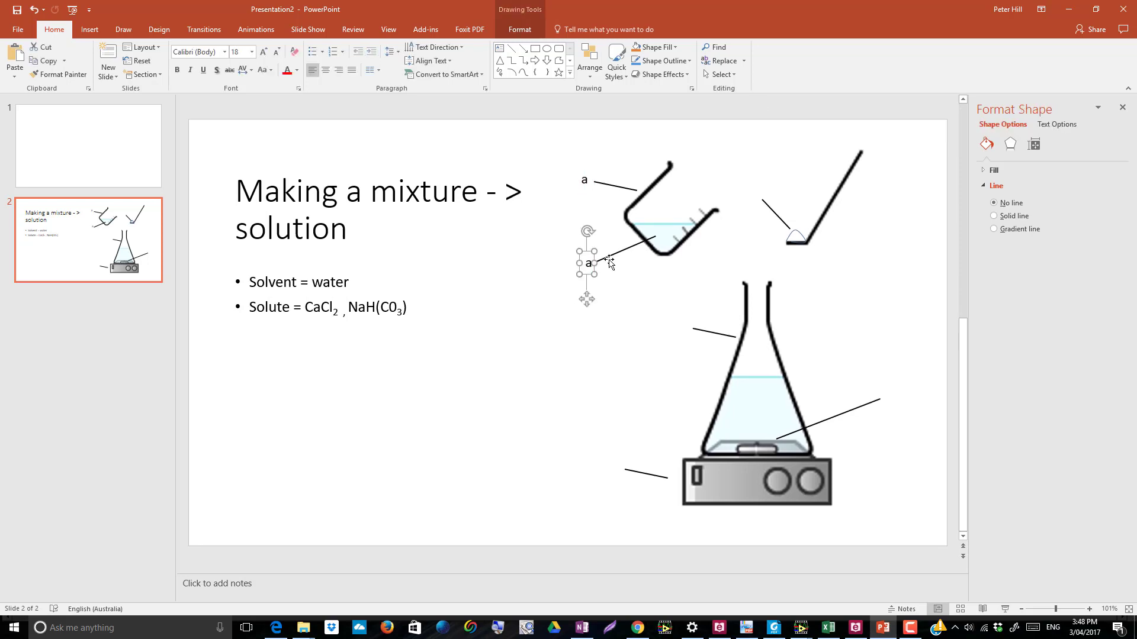
type("b")
left_click_drag(584, 272, 582, 273)
- Copy the label to the spatula area and label the powder's pointer line "c"
left_click_drag(583, 272, 779, 172, "ctrl")
left_click(753, 193)
double_click(753, 192)
type("c")
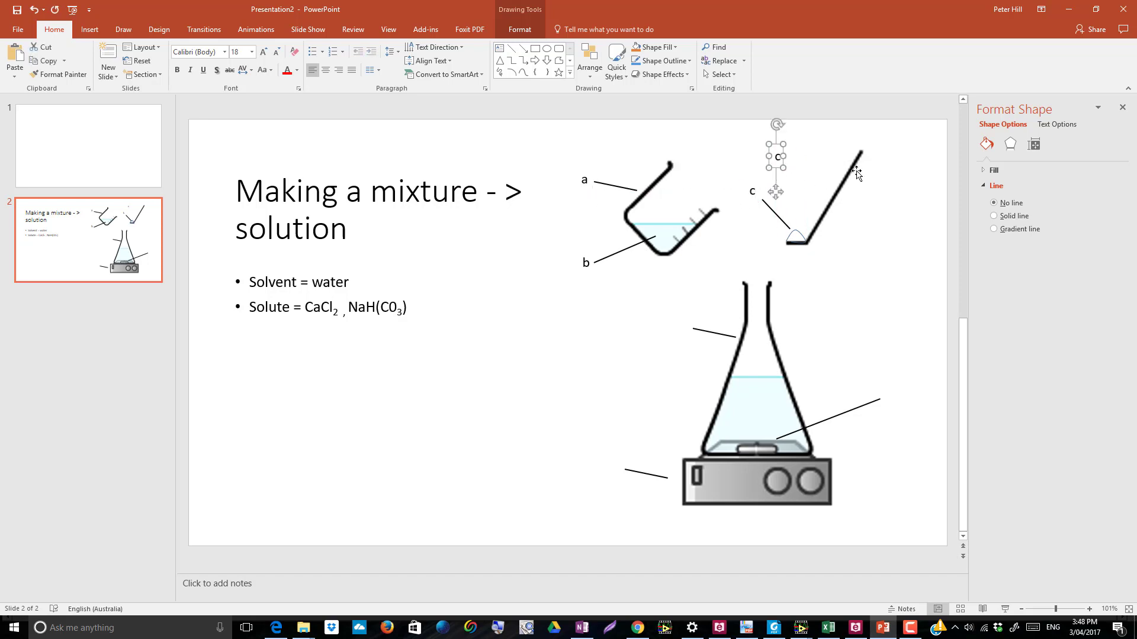
- Change the label near the spatula's handle to "d" and copy a pointer line between it and the handle
double_click(779, 157)
type("d")
left_click(608, 185)
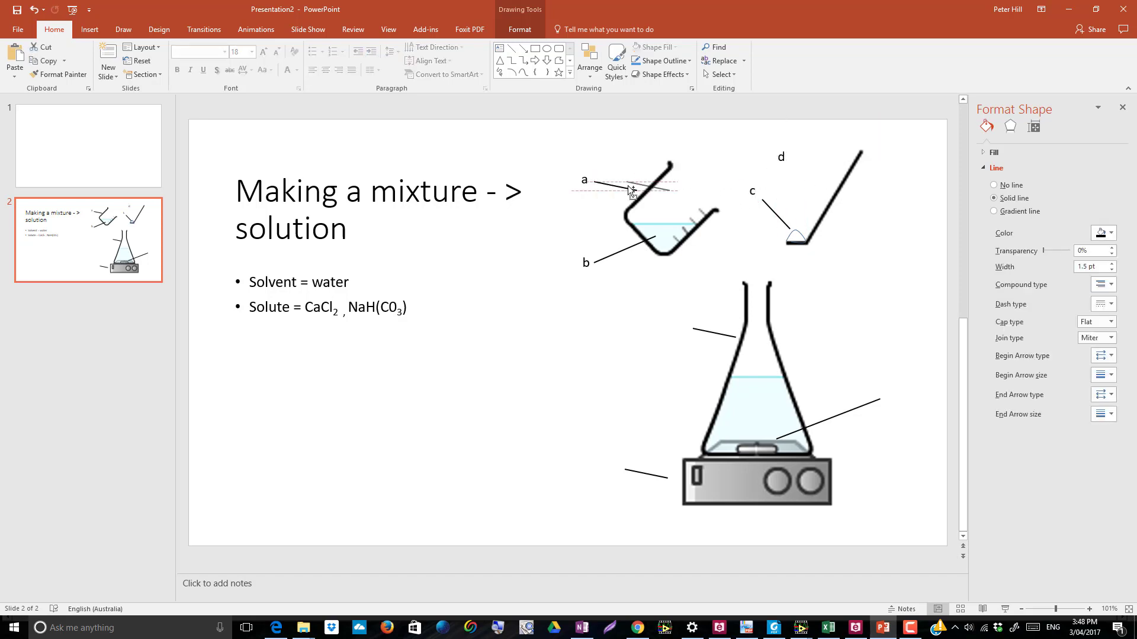
left_click_drag(628, 186, 830, 162)
- Add copied labels "e" at the flask's pointer line, "f" at the stirrer-heater's and "g" at the stir bar's
left_click_drag(752, 191, 886, 407)
double_click(684, 329)
type("e")
left_click(687, 341)
left_click(687, 340)
double_click(616, 468)
type("f")
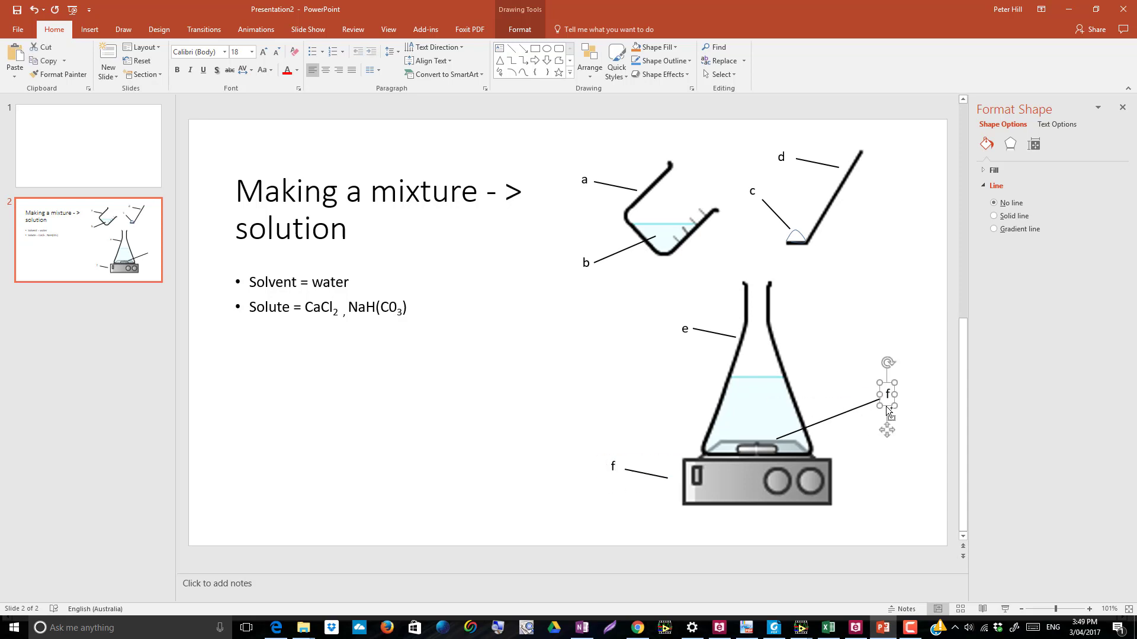
double_click(887, 394)
type("g")
- Insert a text box above the beaker reading "Diagram of making a mixture"
left_click(499, 48)
left_click(543, 138)
type("D")
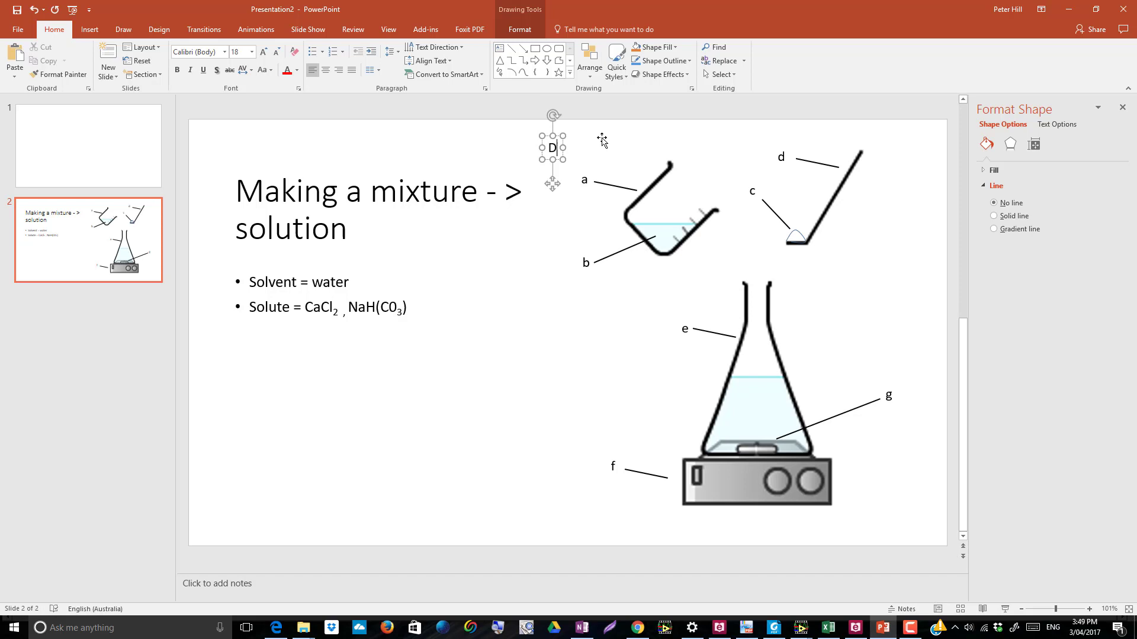
type("iafram")
key("BackSpace")
key("BackSpace")
key("BackSpace")
key("BackSpace")
type("g")
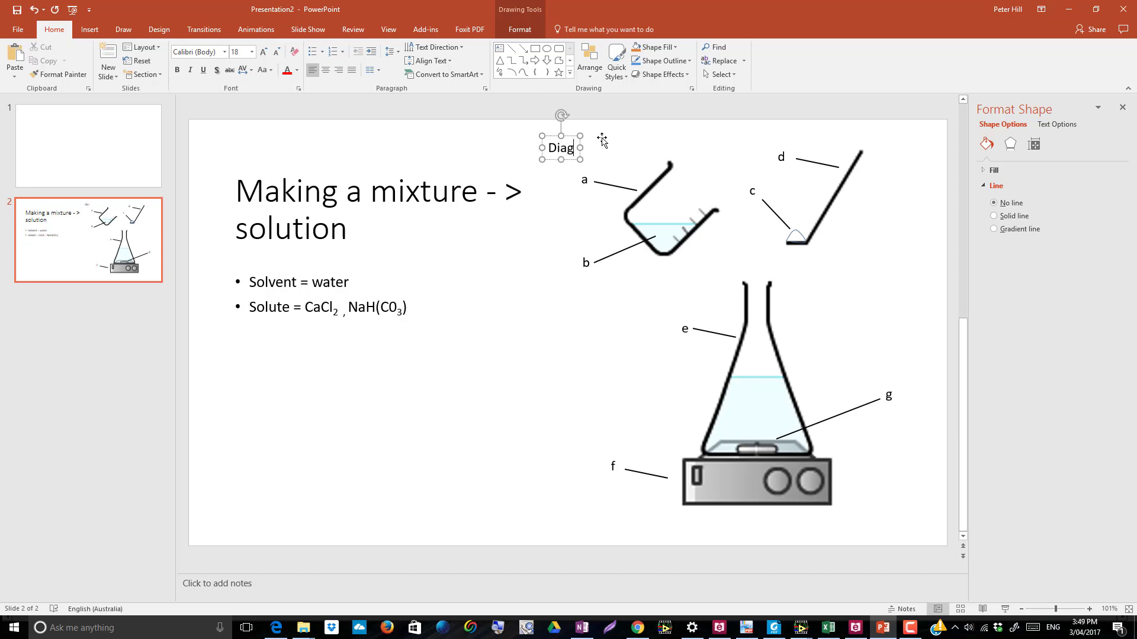
type("ram of making a mixture")
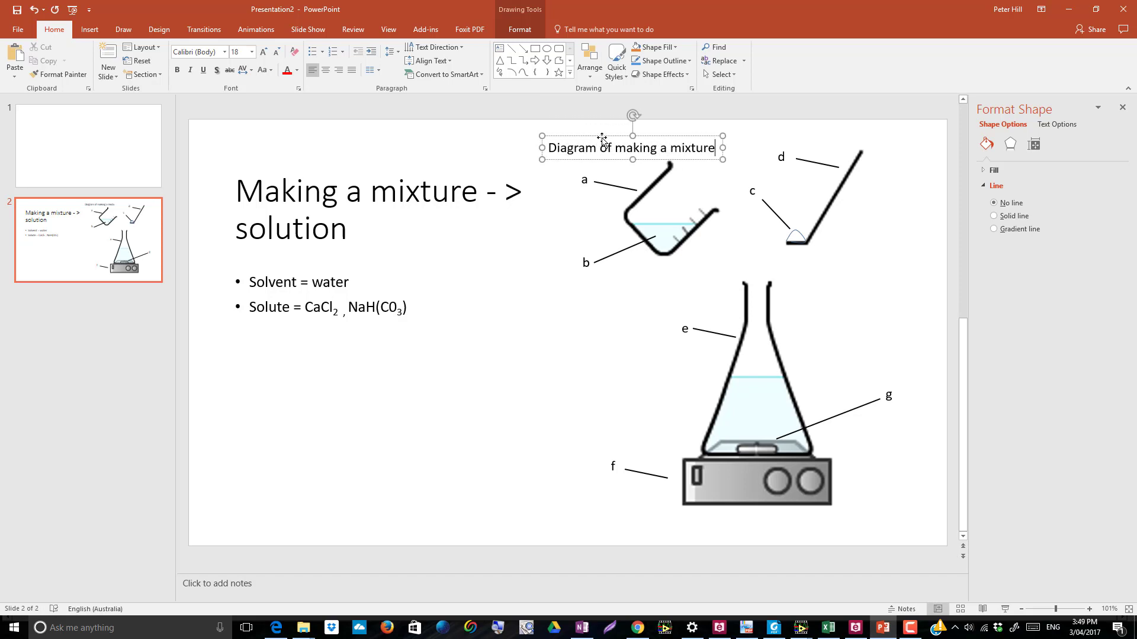
- Add a "Legend" bullet in normal, non-subscript text below the solute bullet and start an a, b, c lettered list under it
left_click(439, 377)
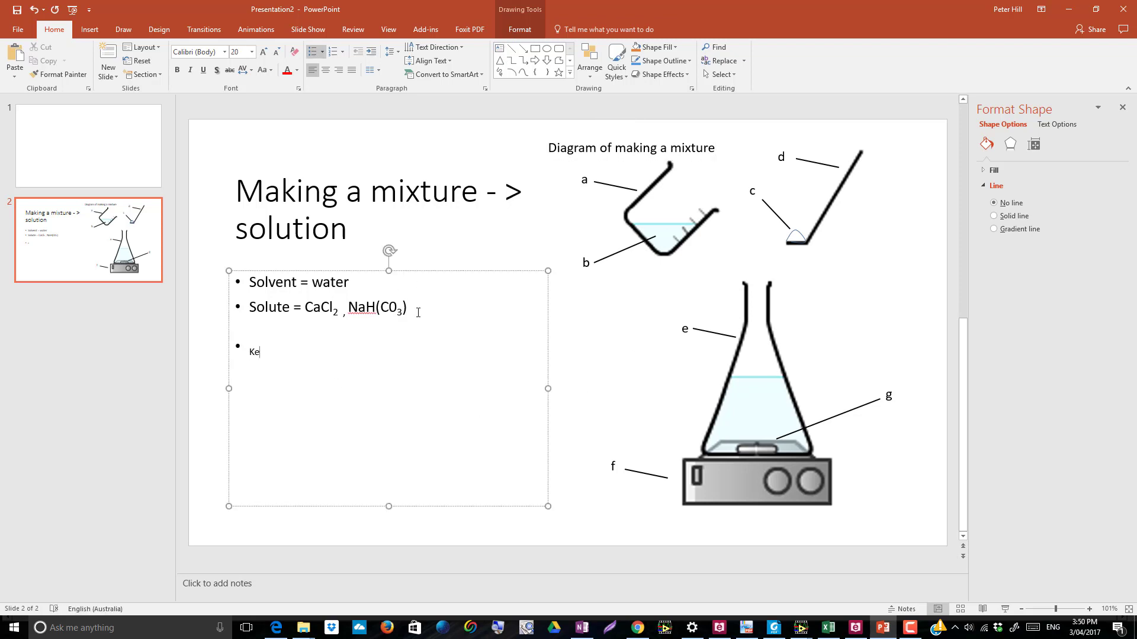
left_click(298, 88)
key("Escape")
type("Legend")
left_click(342, 52)
left_click(360, 185)
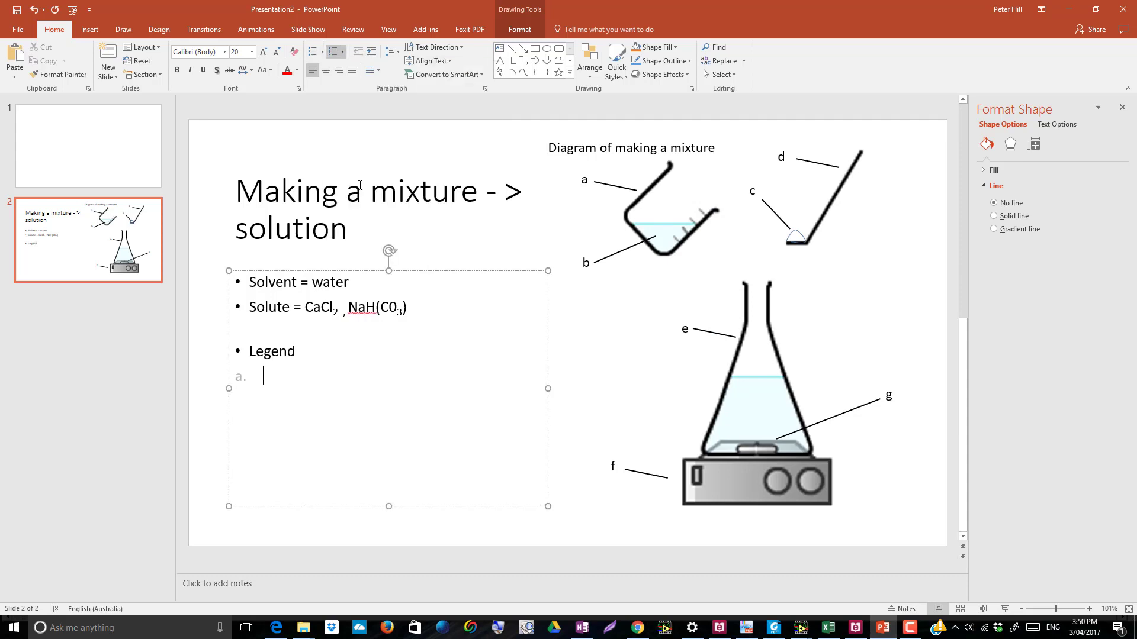
- Enter "beaker 150 mL" in lowercase as item a of the legend
type("Beaker")
left_click_drag(264, 379, 274, 379)
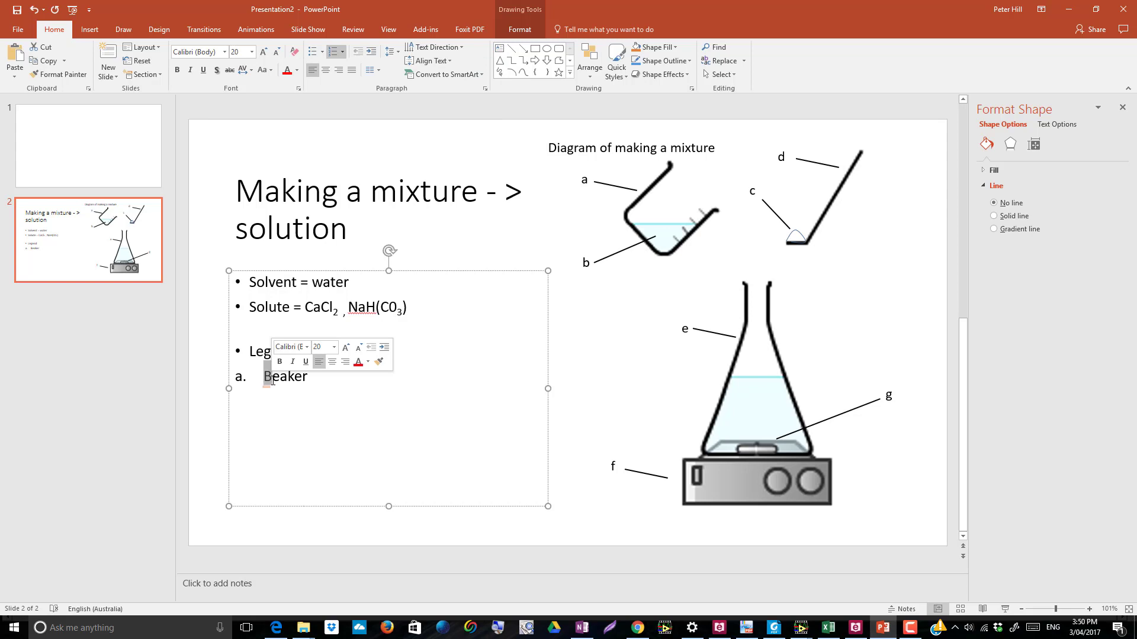
type("b")
left_click(322, 379)
type("150 m")
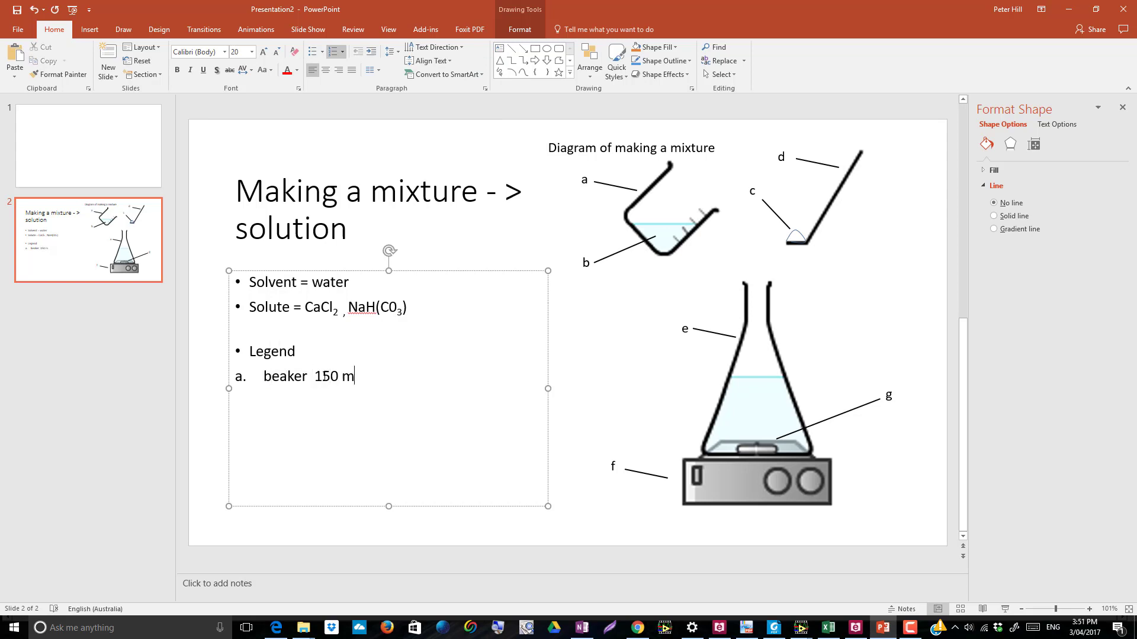
type("L")
- Add "Water (sovent) 100 mL" as item b of the legend
key("Return")
type("water (sovent")
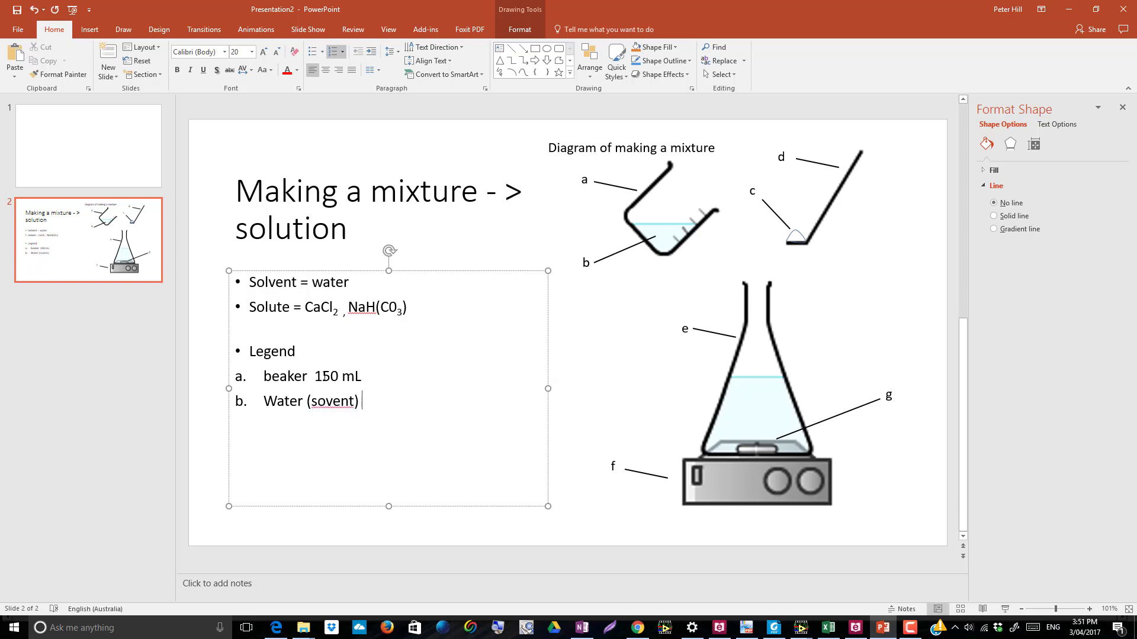
type(") 100 mL")
key("Return")
- Copy the CaCl2, NaH(C03) formulas from the solute bullet into the legend as item c
left_click_drag(306, 308, 414, 310)
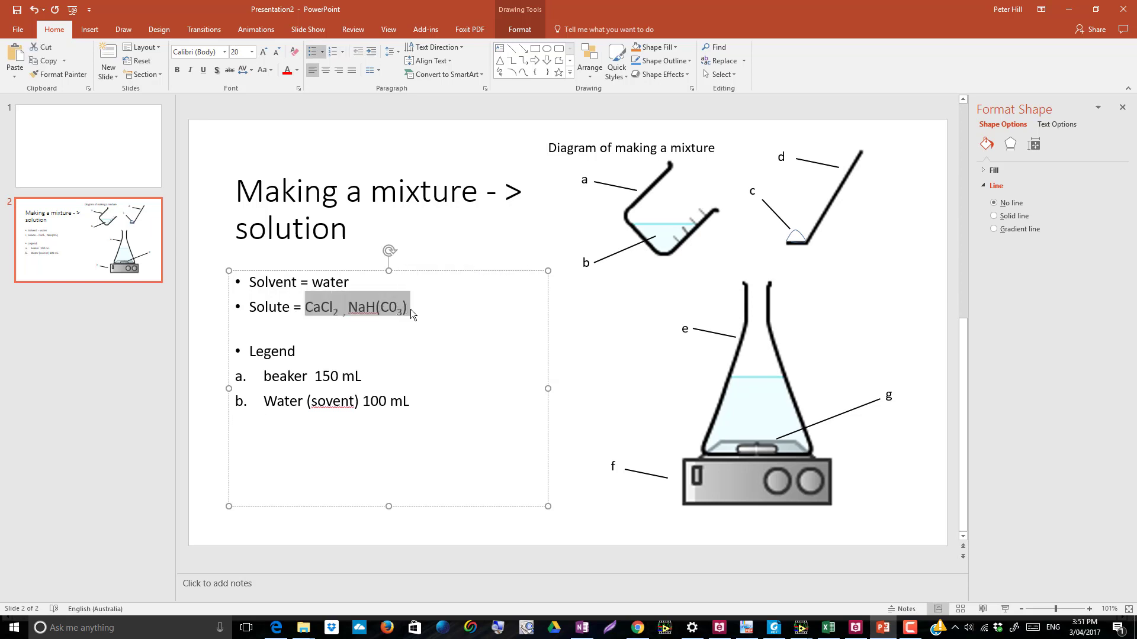
key("ctrl+c")
left_click(307, 425)
key("ctrl+v")
- Set legend items a to c to single line spacing and reduce the space before each paragraph
left_click_drag(263, 362, 379, 431)
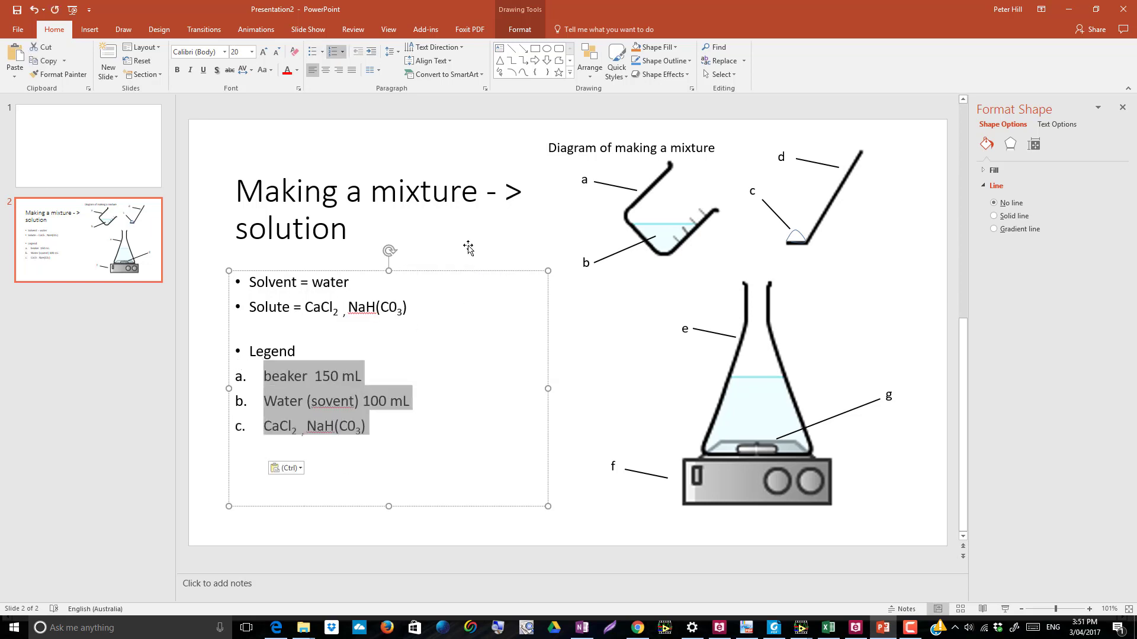
left_click(397, 53)
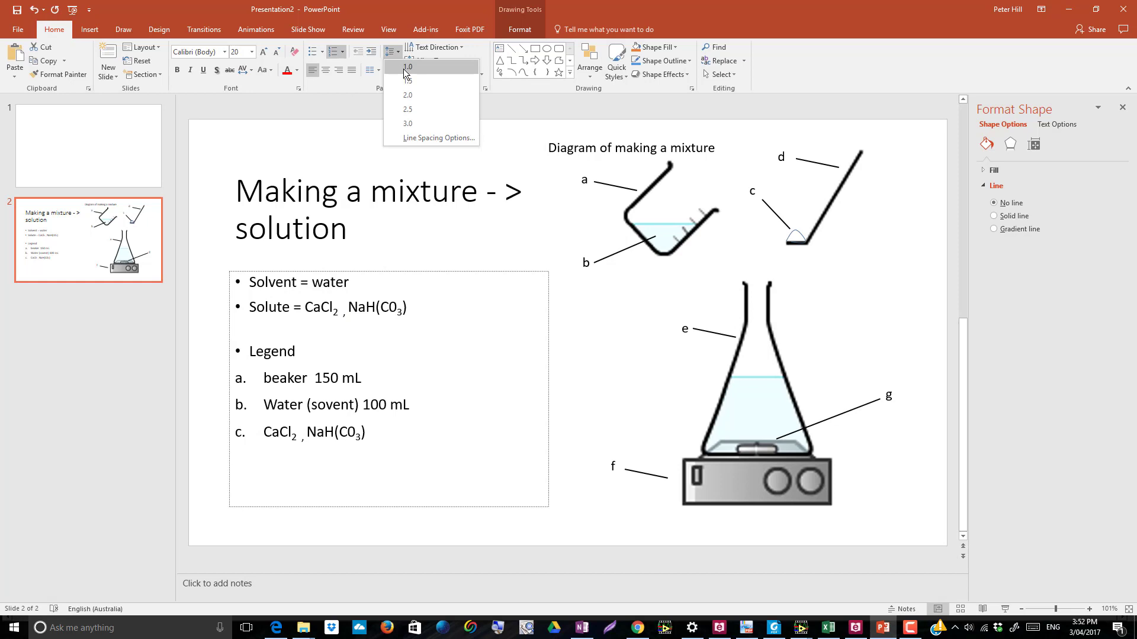
left_click(404, 67)
left_click(396, 53)
left_click(433, 138)
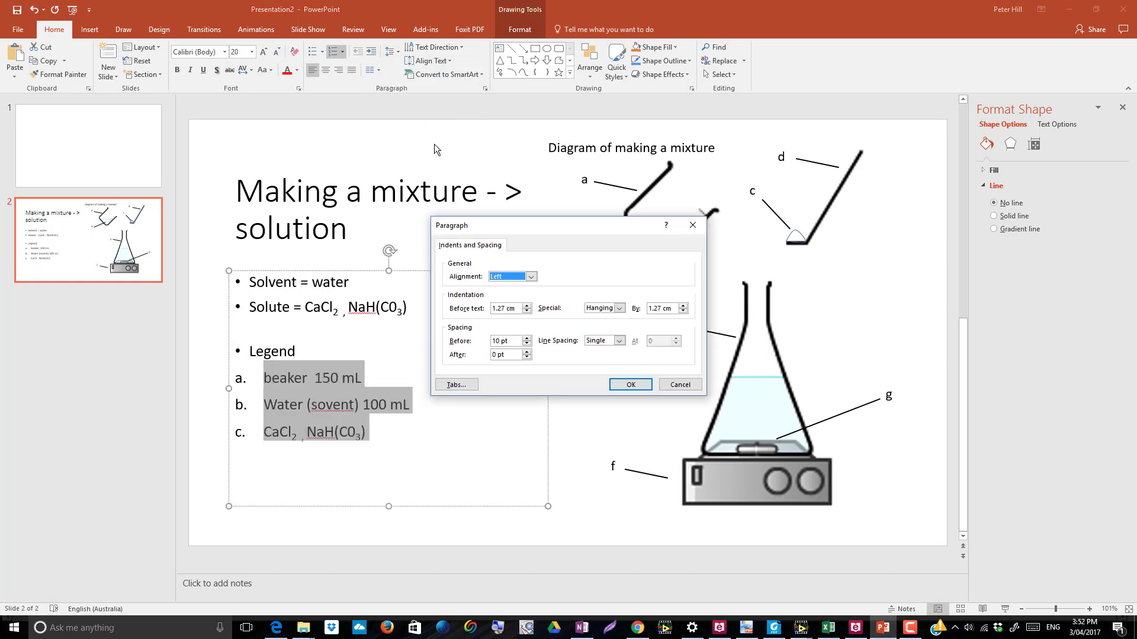
left_click(526, 339)
left_click(631, 384)
- Append "(solute)" to legend item c and add "Spatula" as item d
left_click(377, 432)
type("(")
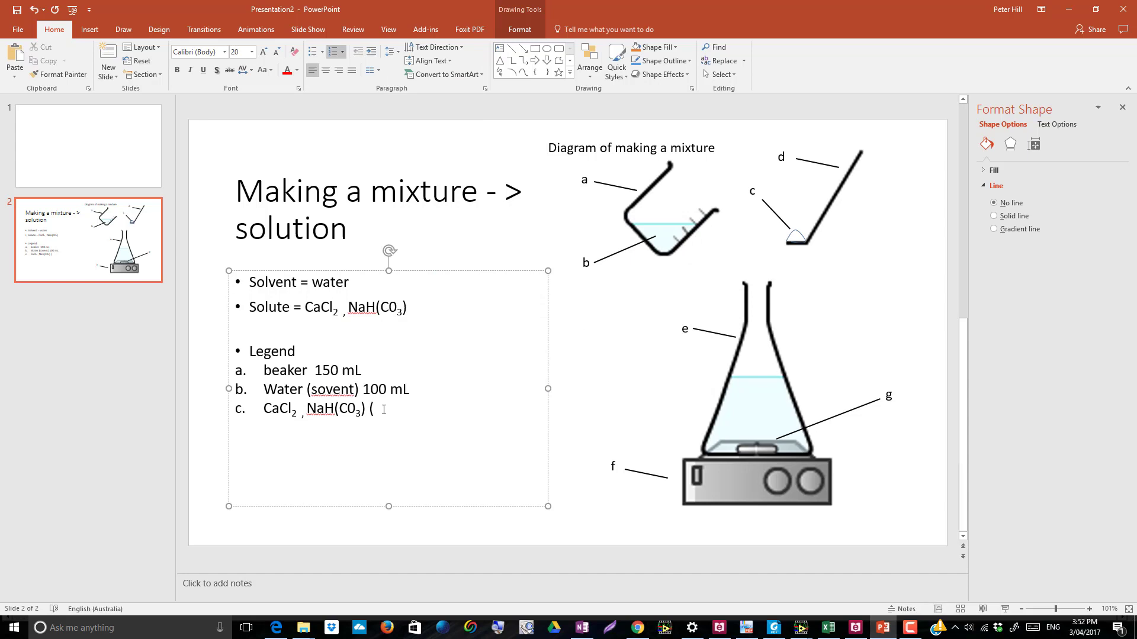
type("solute)")
key("Return")
type("spatula")
key("Return")
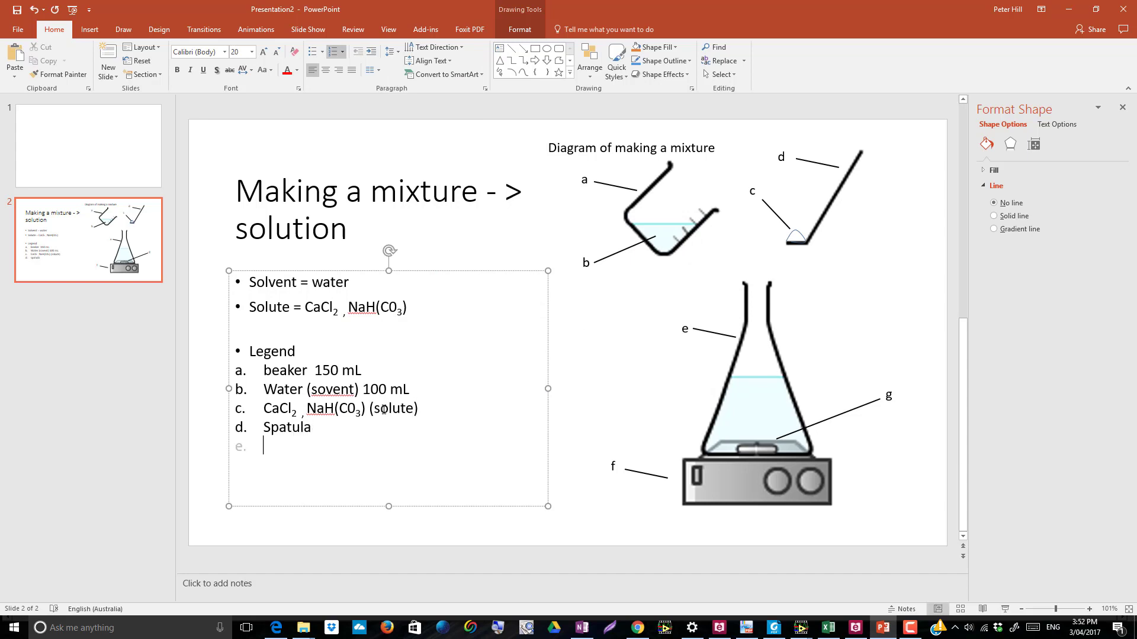
- Add legend items e "Conical flask 500 mL", f "Magnetic stirrer" and g "Magnetic bean"
type("Conical flask 500 mL")
key("Return")
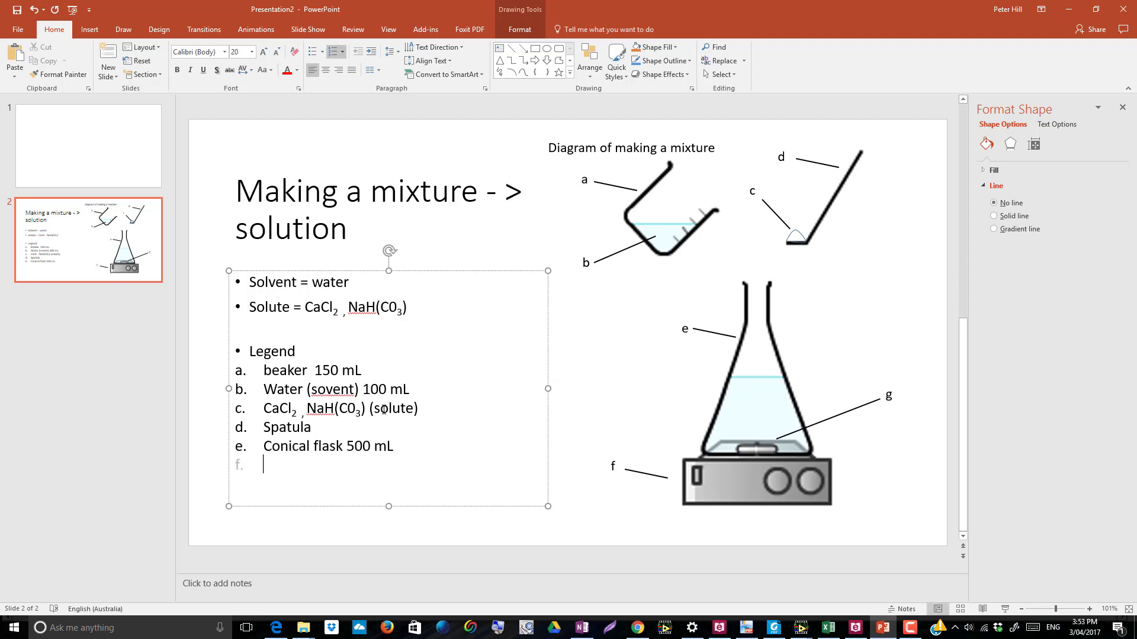
type("magnetic si")
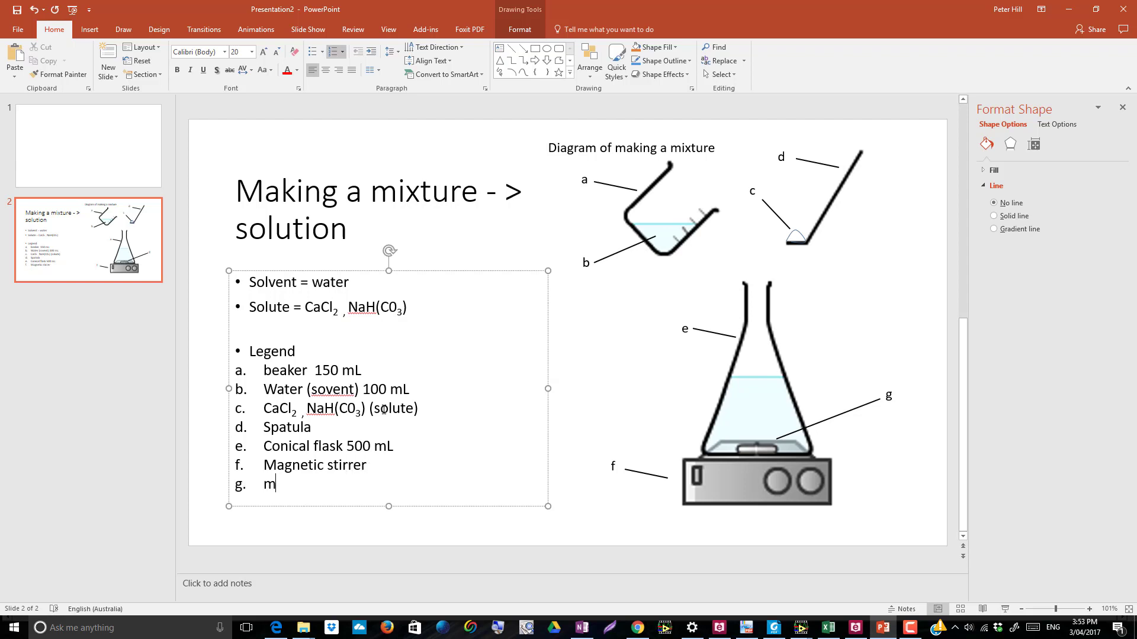
type("tic bean")
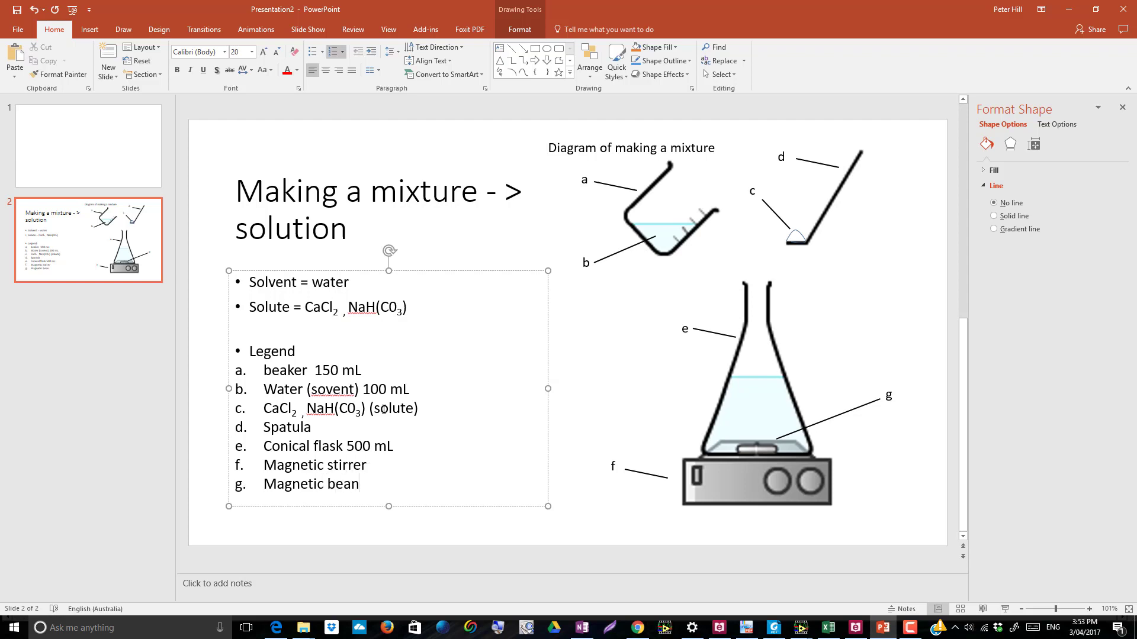
- Change the initial capitals of the water, spatula, conical flask, magnetic stirrer and magnetic bean legend items to lowercase
left_click_drag(263, 389, 271, 484)
type("ws")
type("cm")
type("m")
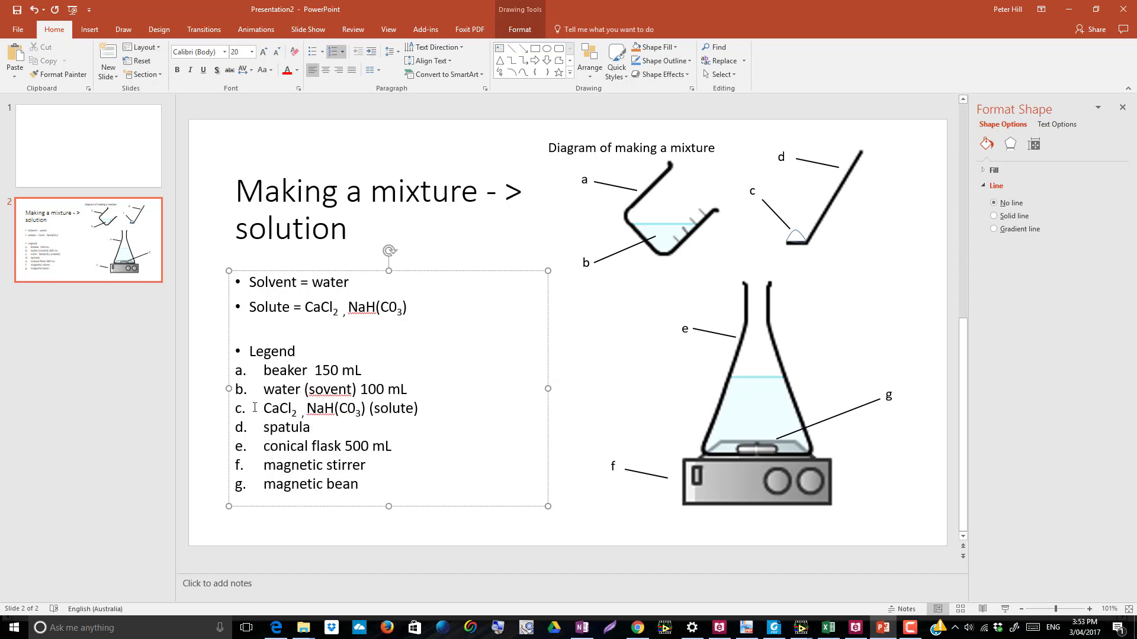
left_click(398, 445)
type("(solution)")
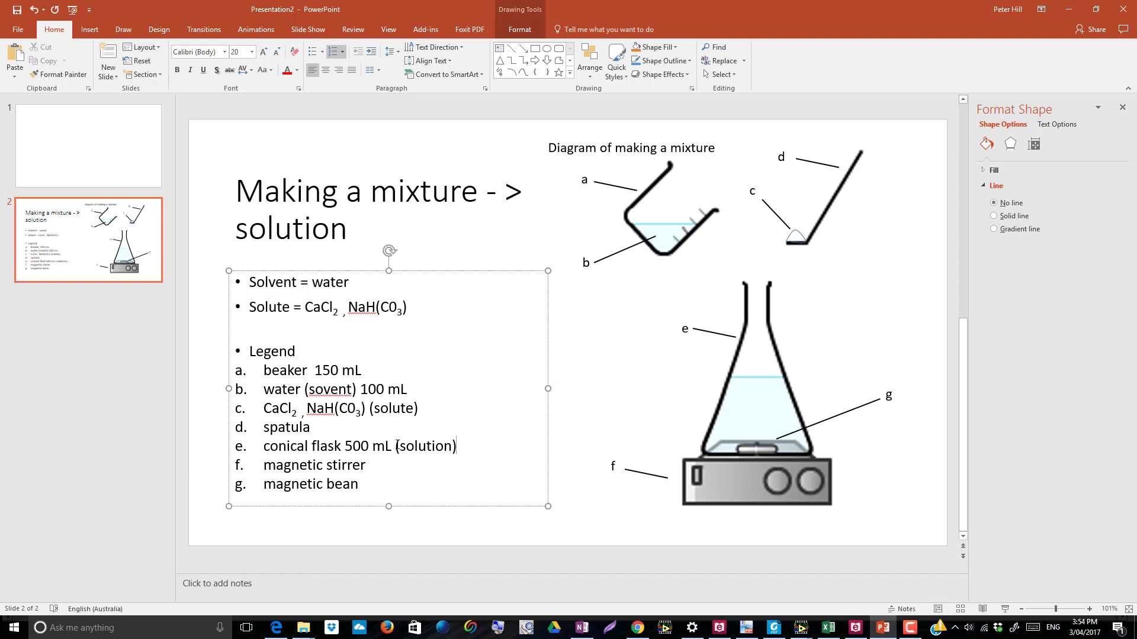
key("BackSpace")
key("BackSpace")
key("BackSpace")
key("BackSpace")
key("BackSpace")
key("BackSpace")
key("BackSpace")
key("BackSpace")
key("BackSpace")
key("BackSpace")
key("BackSpace")
- Copy the stir bar's pointer line and label upward to the liquid in the flask and change the copied label to "h"
left_click(843, 424)
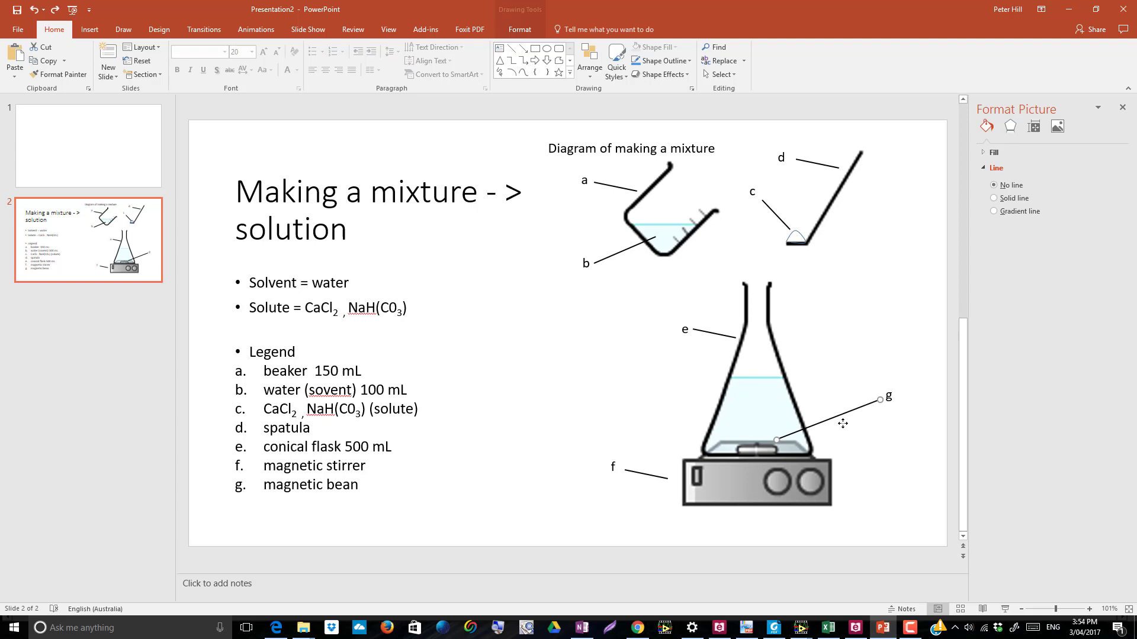
left_click_drag(843, 424, 890, 362)
left_click(894, 398)
type("h")
- Add "solution" as legend item h and insert a blank line below the Legend heading
left_click(366, 488)
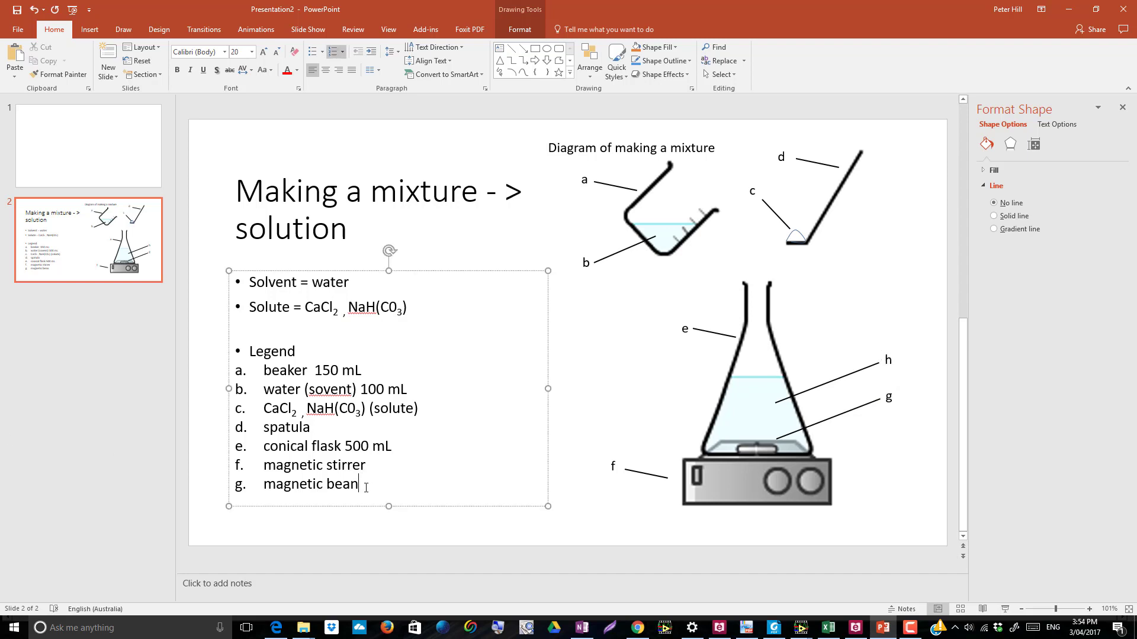
type("solution")
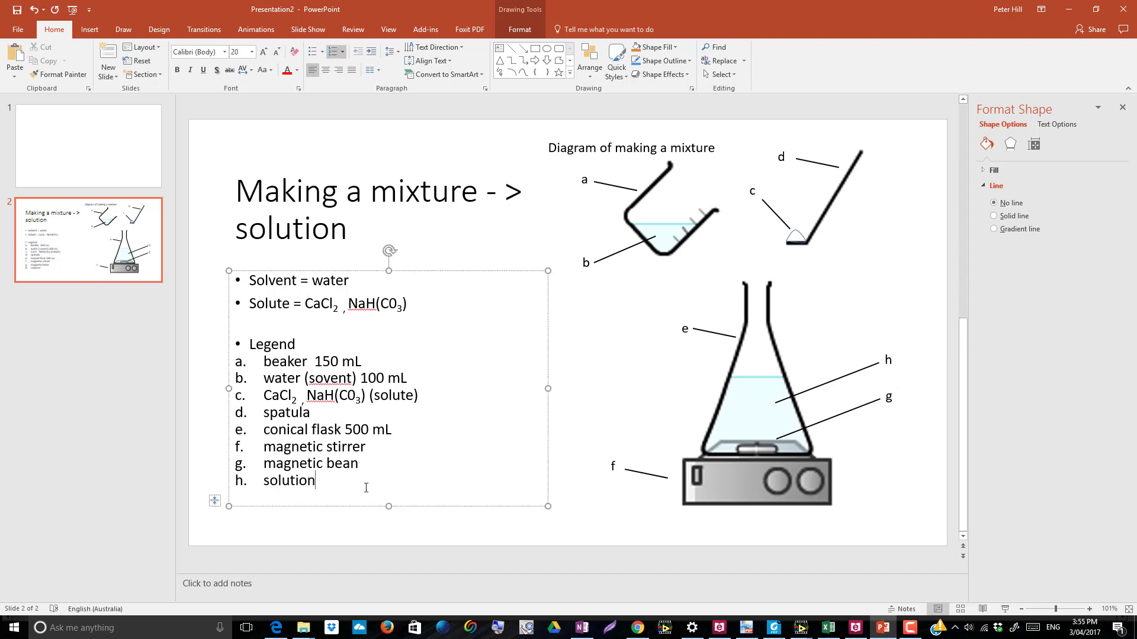
left_click(307, 345)
key("Return")
- Underline the "Legend" heading and the "Diagram of making a mixture" title
double_click(305, 345)
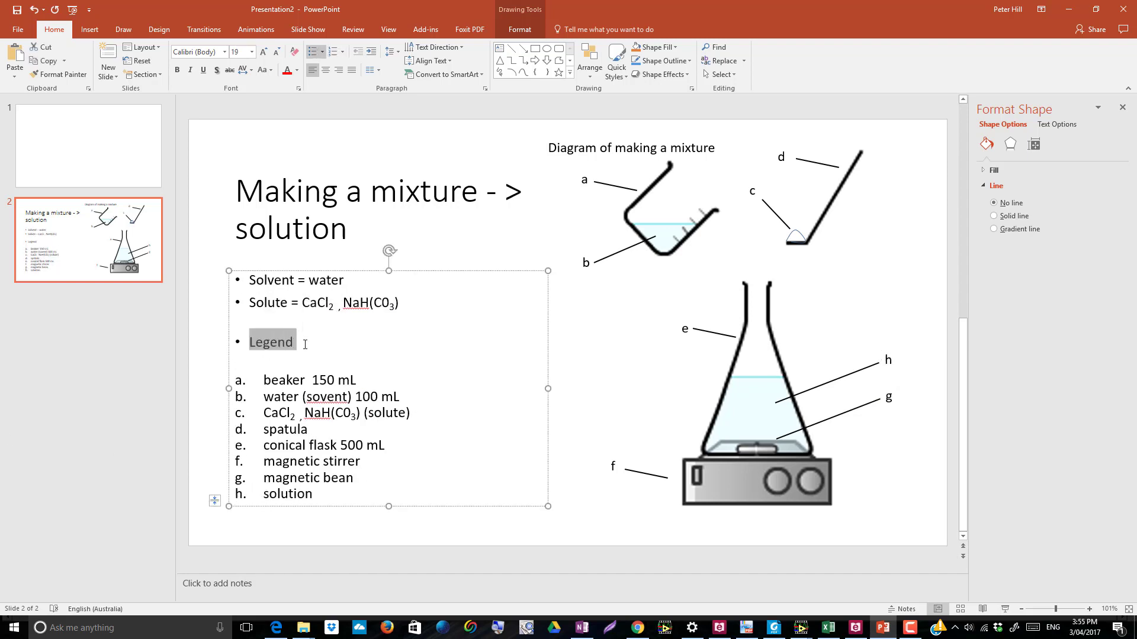
type("U")
key("ctrl+z")
key("ctrl+u")
left_click_drag(547, 148, 758, 163)
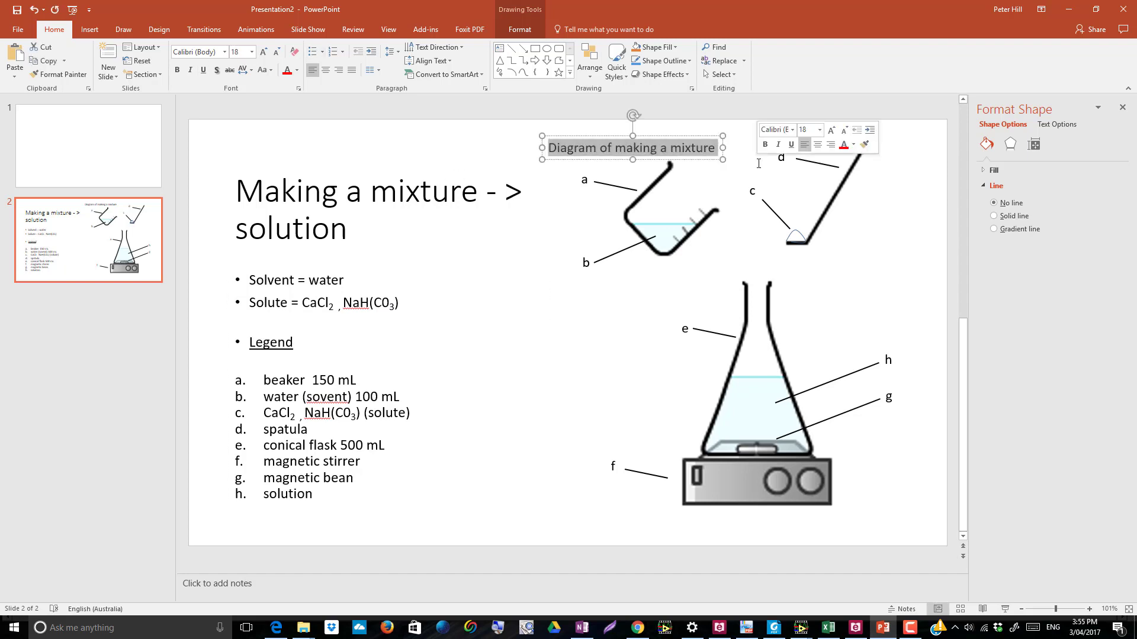
key("ctrl+u")
left_click(419, 383)
- Switch to Chemix beside the slide, start a new blank diagram and clear the apparatus search to list the containers
left_click(1095, 10)
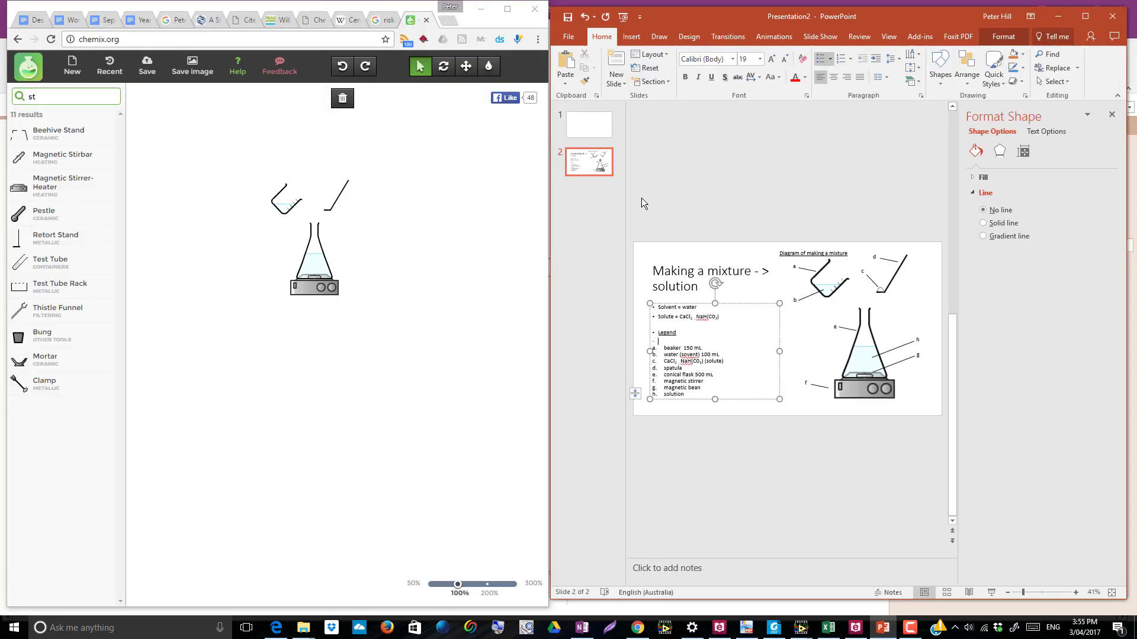
left_click(73, 78)
left_click(73, 71)
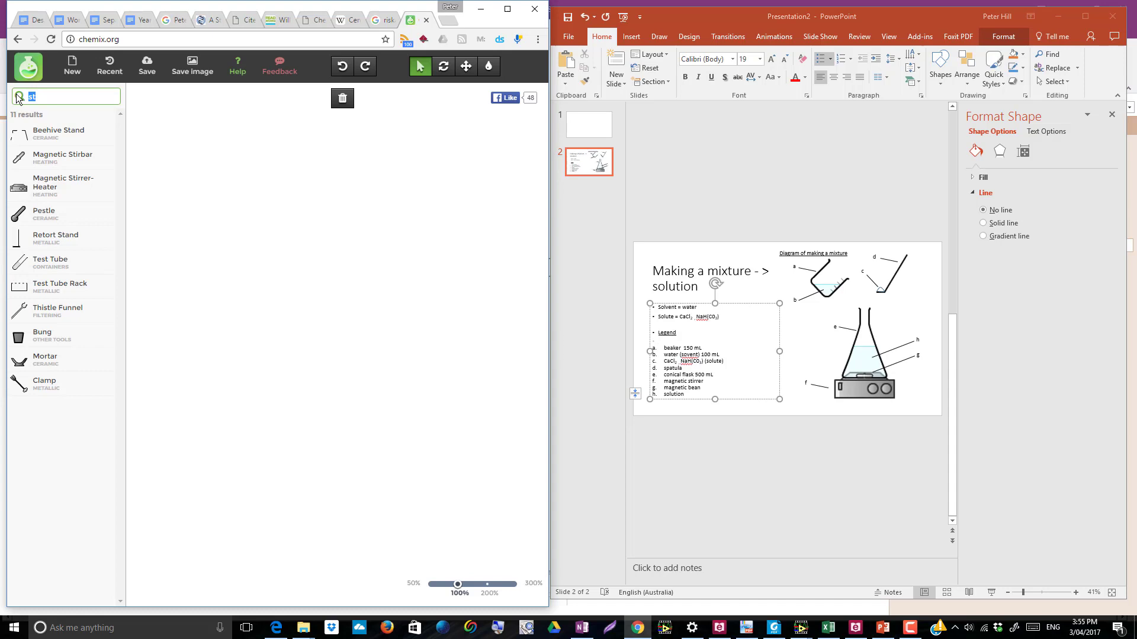
left_click(32, 115)
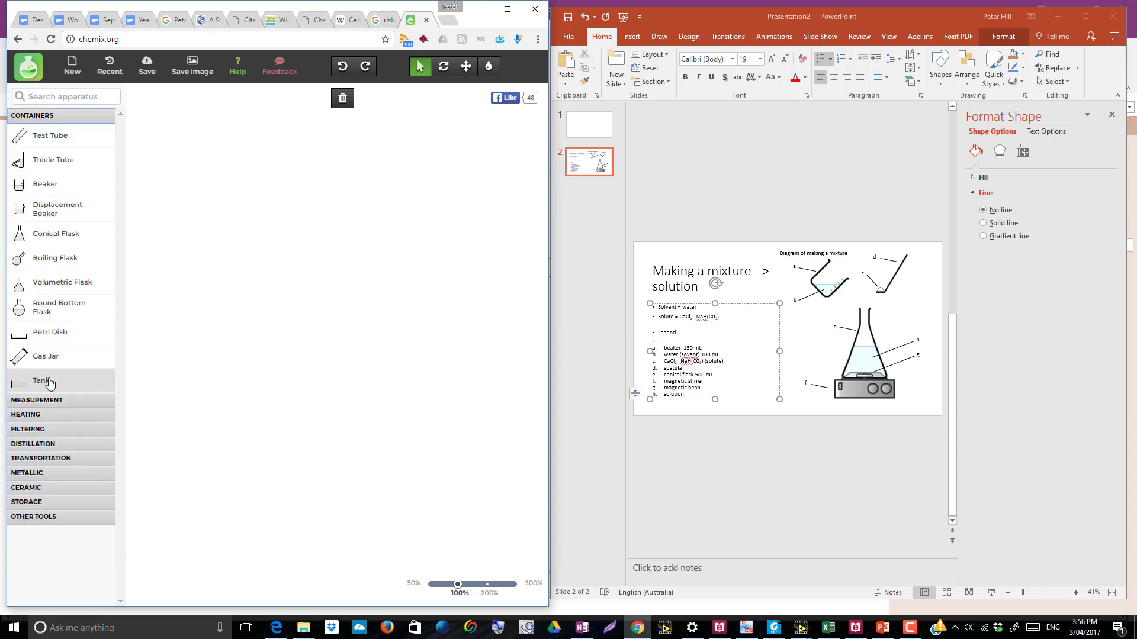
- Place two beakers side by side on the blank canvas and move the pair slightly upward
left_click_drag(45, 184, 434, 301)
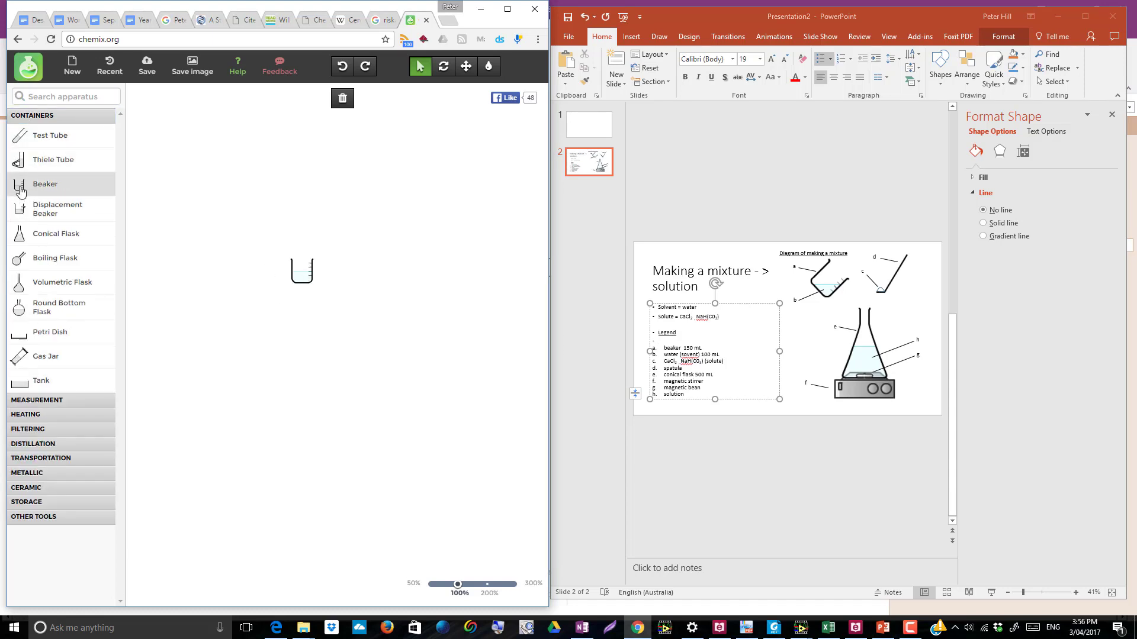
left_click_drag(20, 190, 356, 283)
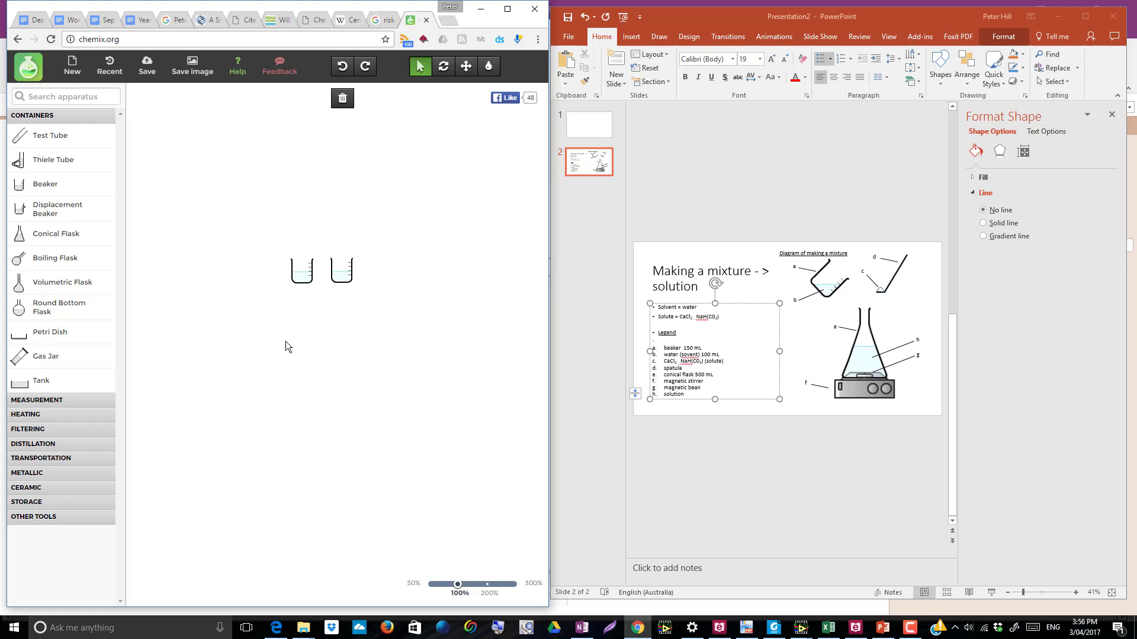
left_click_drag(255, 264, 341, 259)
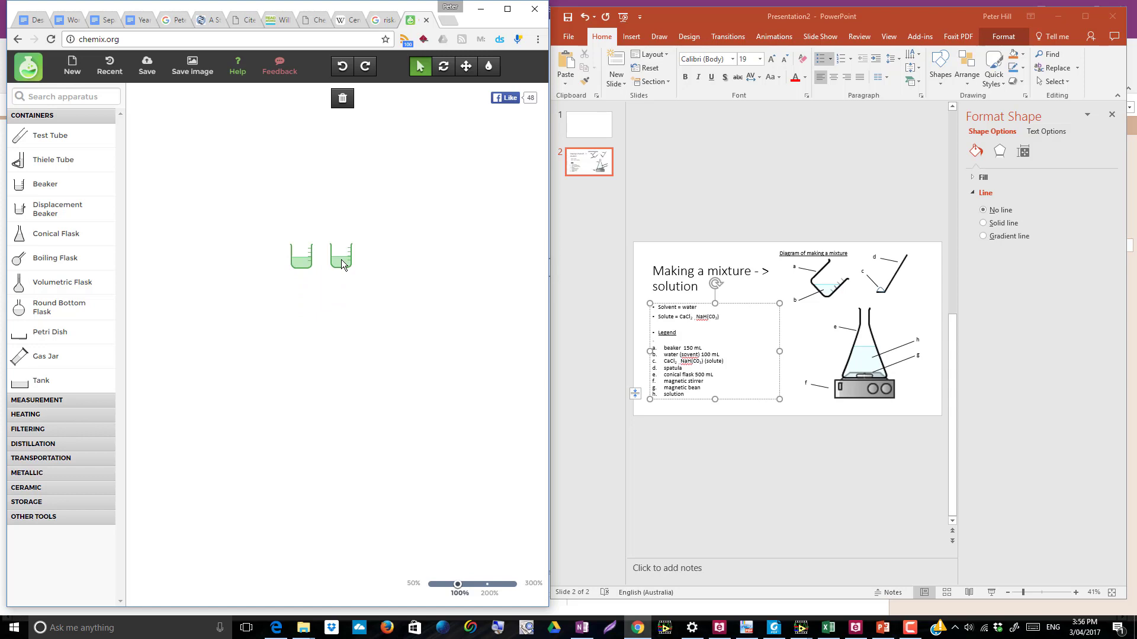
- Add a hot plate from the heating apparatus and position it below the two beakers
left_click(26, 414)
left_click_drag(59, 213, 425, 290)
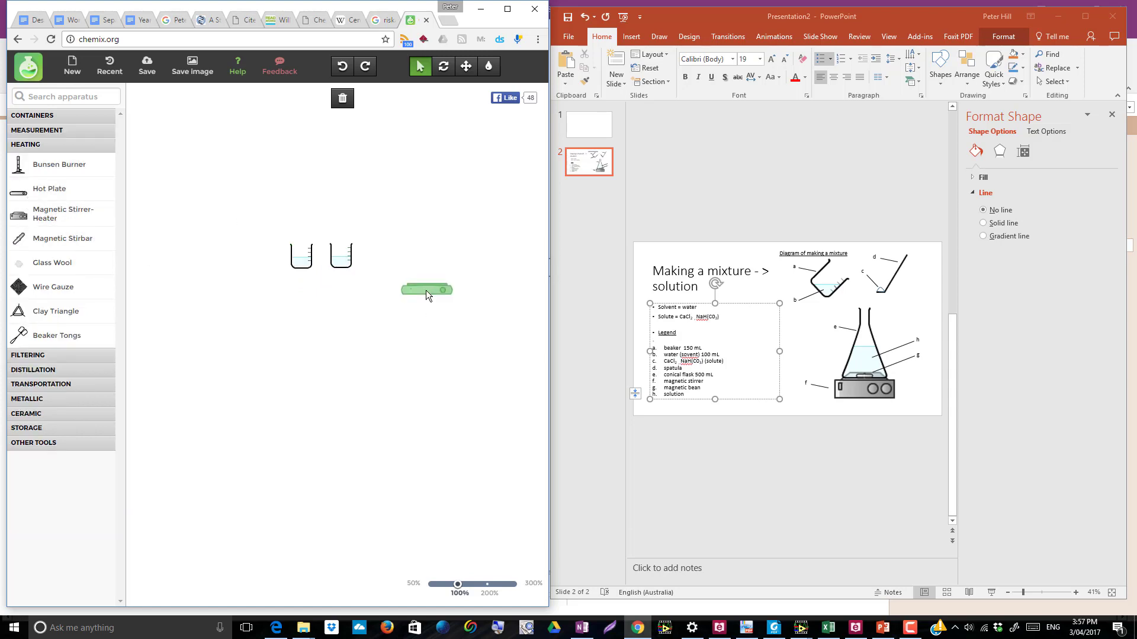
left_click_drag(321, 311, 318, 315)
left_click(345, 318)
right_click(326, 316)
left_click(218, 193)
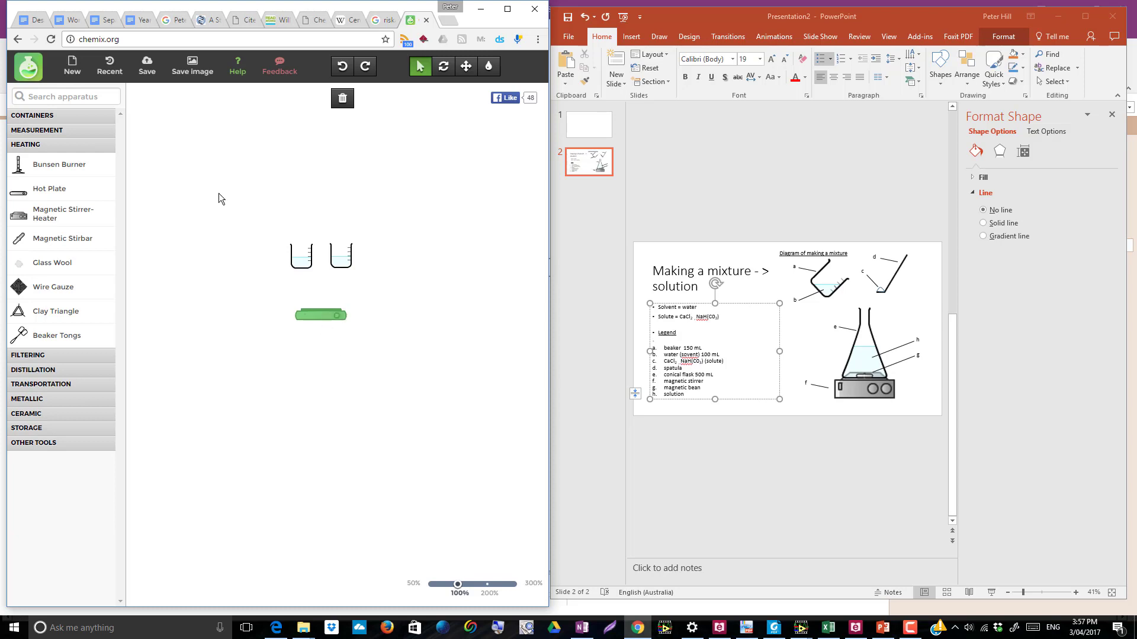
left_click(462, 70)
key("1")
- Stand two beakers side by side on the hot plate and nudge the second upper beaker closer to the first
left_click(32, 115)
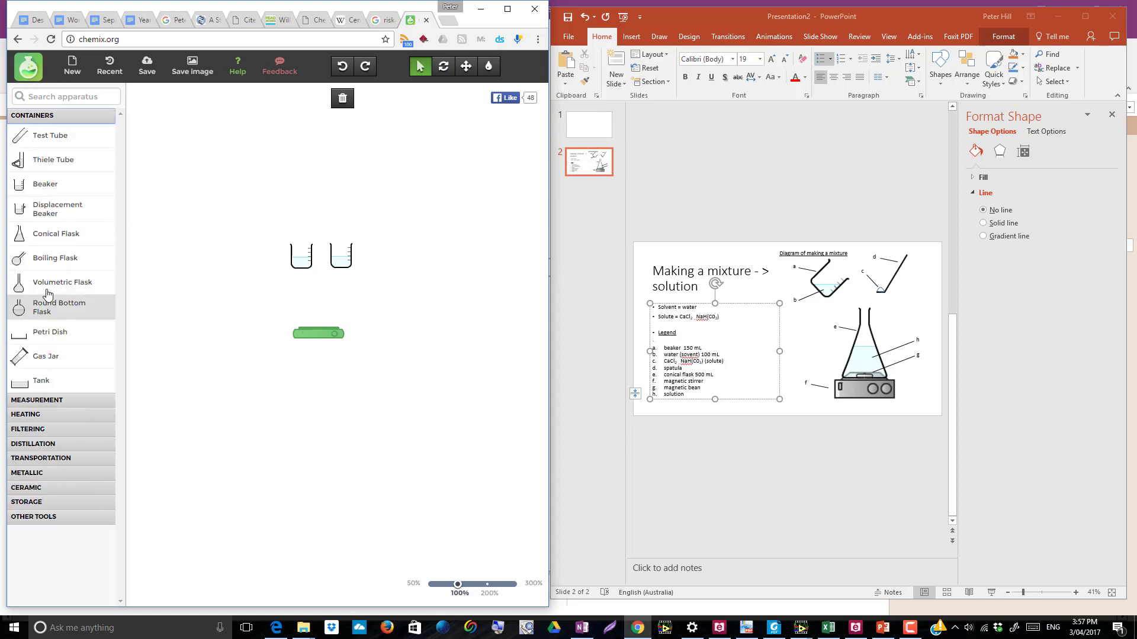
left_click_drag(35, 183, 299, 319)
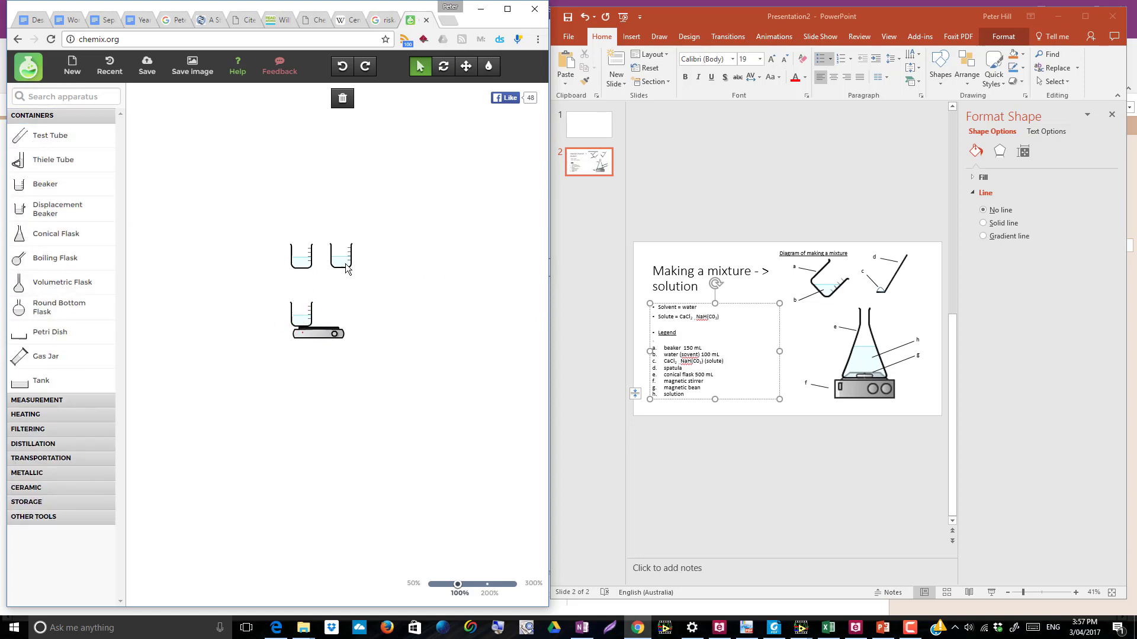
left_click_drag(345, 263, 338, 257)
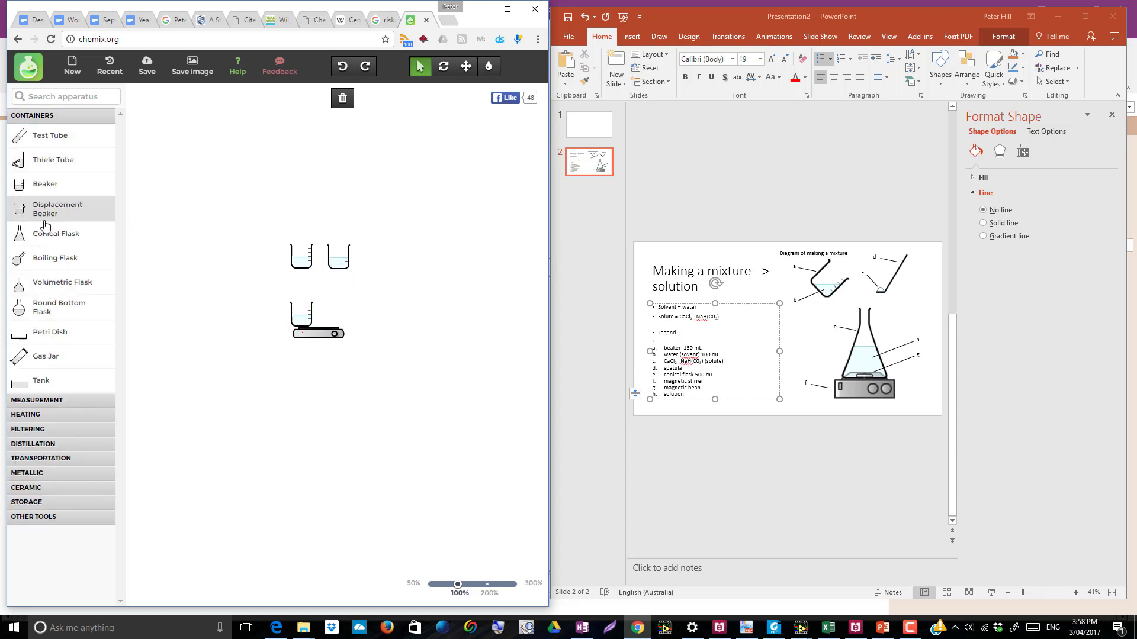
left_click(18, 188)
left_click_drag(428, 295, 338, 319)
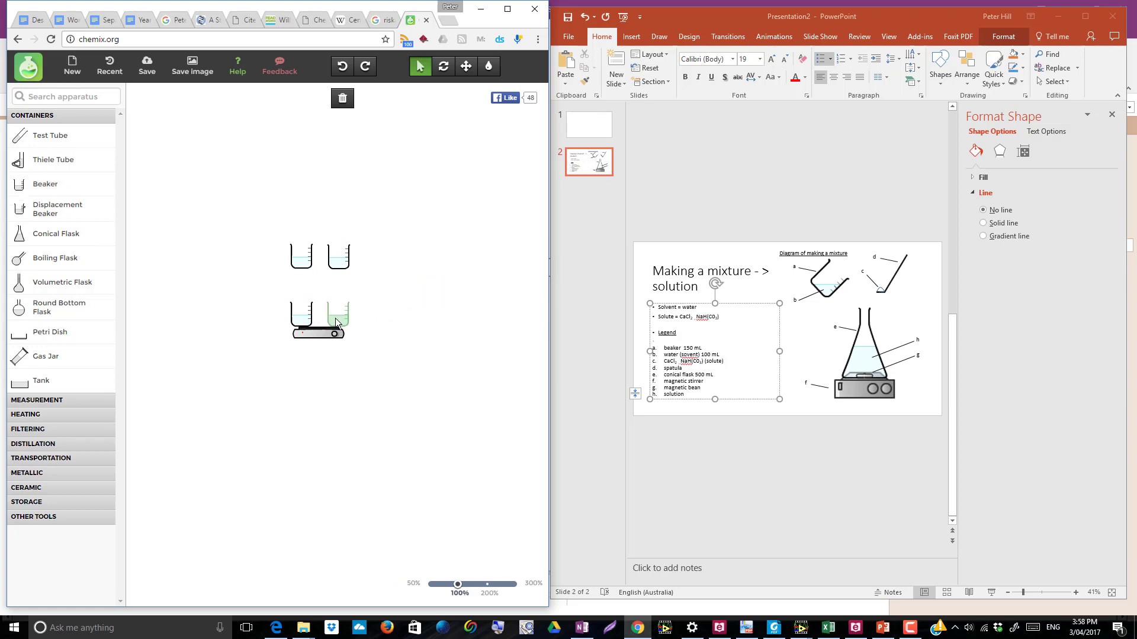
- Place two beakers below the hot plate and tilt the first one so that it pours into the second
left_click_drag(20, 191, 15, 198)
left_click_drag(296, 390, 302, 393)
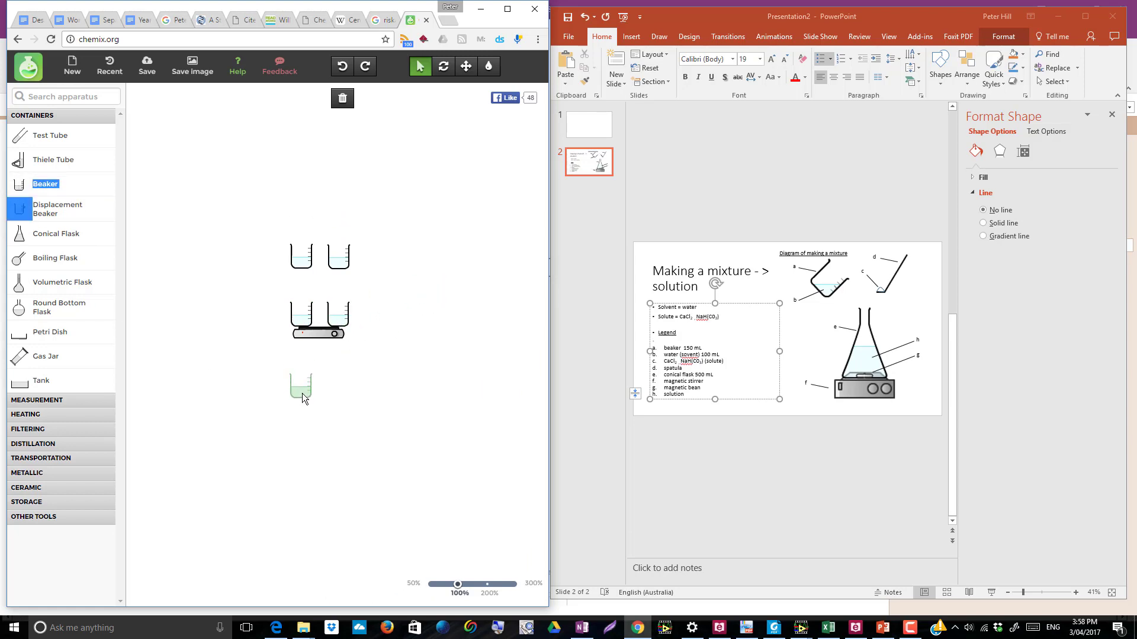
left_click(18, 188)
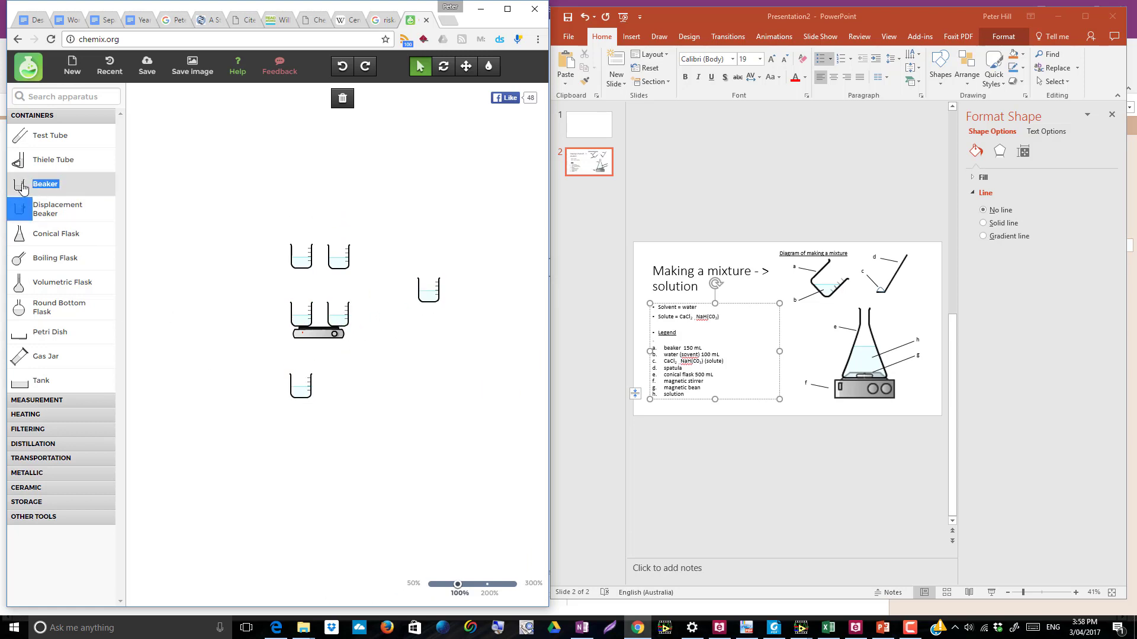
left_click(300, 388)
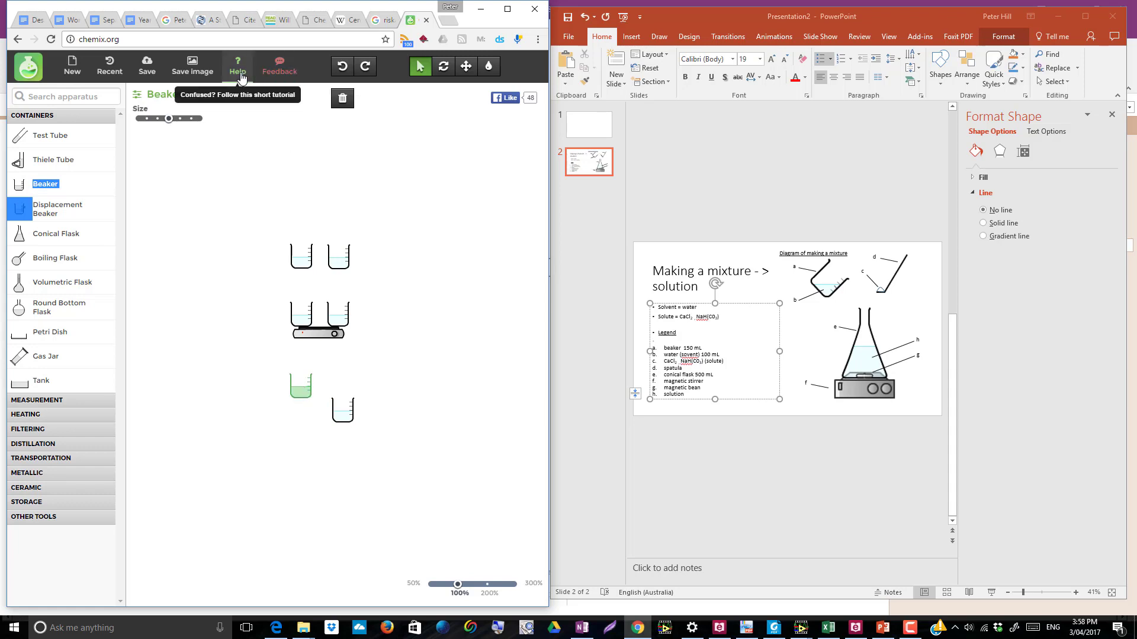
left_click(443, 66)
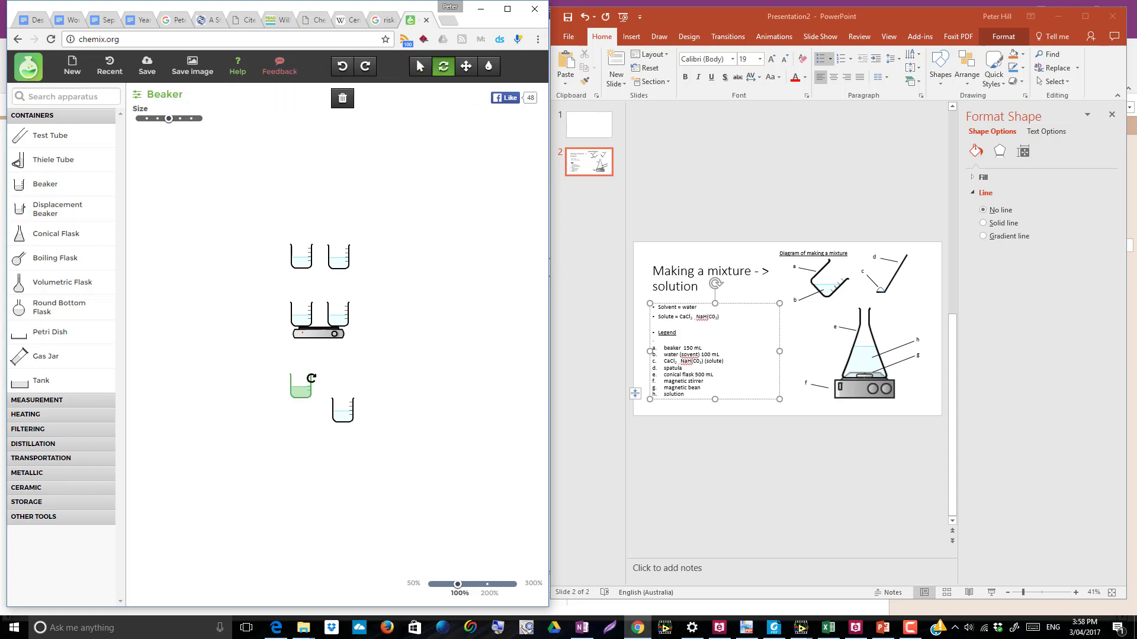
mouse_move(312, 378)
left_mouse_down()
mouse_move(331, 395)
mouse_move(322, 383)
left_mouse_up()
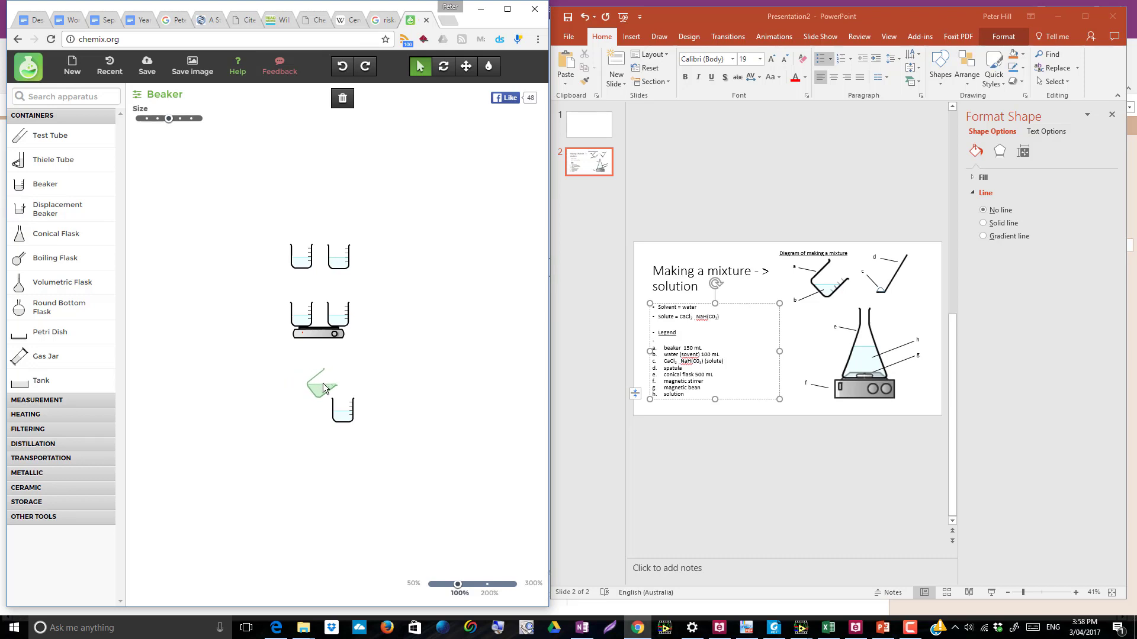
left_click(393, 232)
- Add a beaker on each side above the upper pair and set both to the maximum size
left_click(100, 188)
left_click_drag(426, 294, 244, 220)
left_click_drag(183, 118, 203, 119)
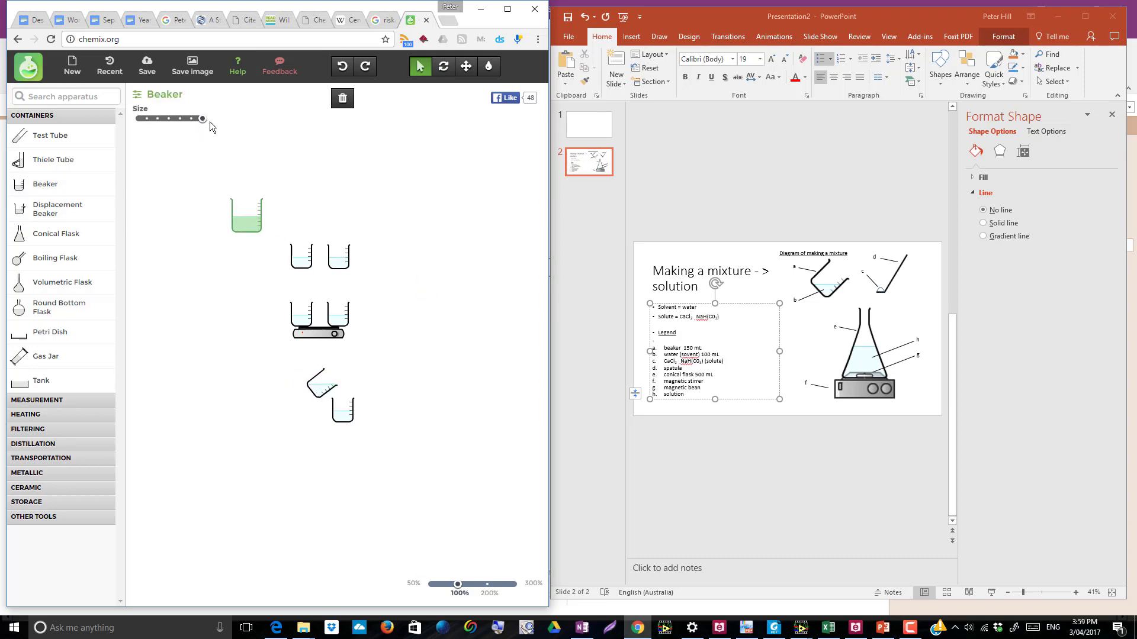
left_click_drag(45, 184, 388, 221)
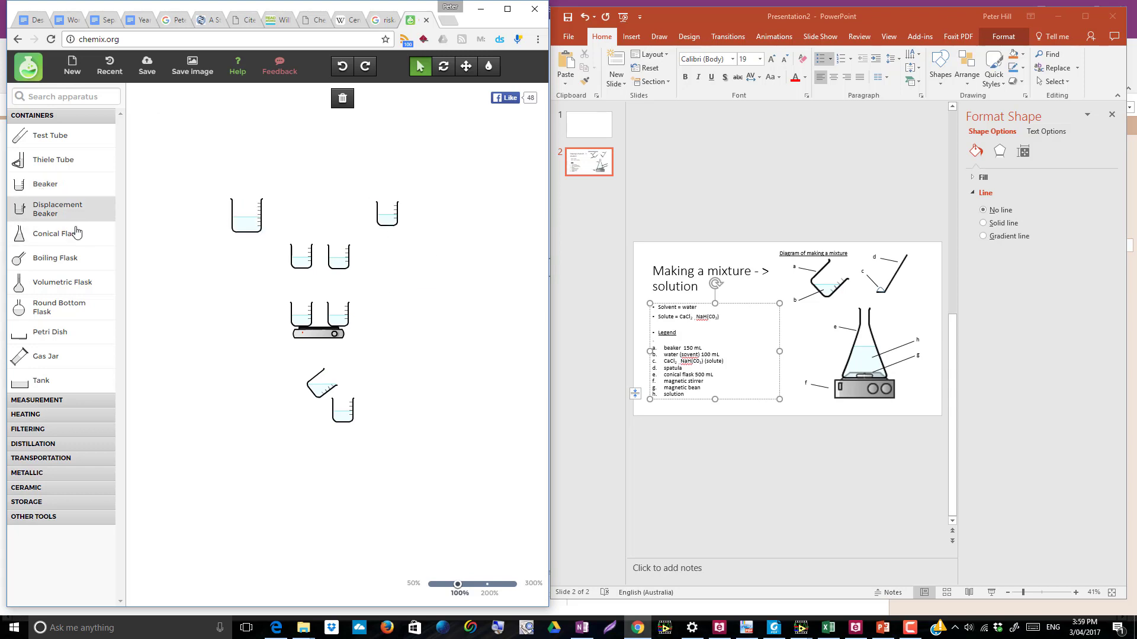
left_click(392, 219)
left_click(203, 119)
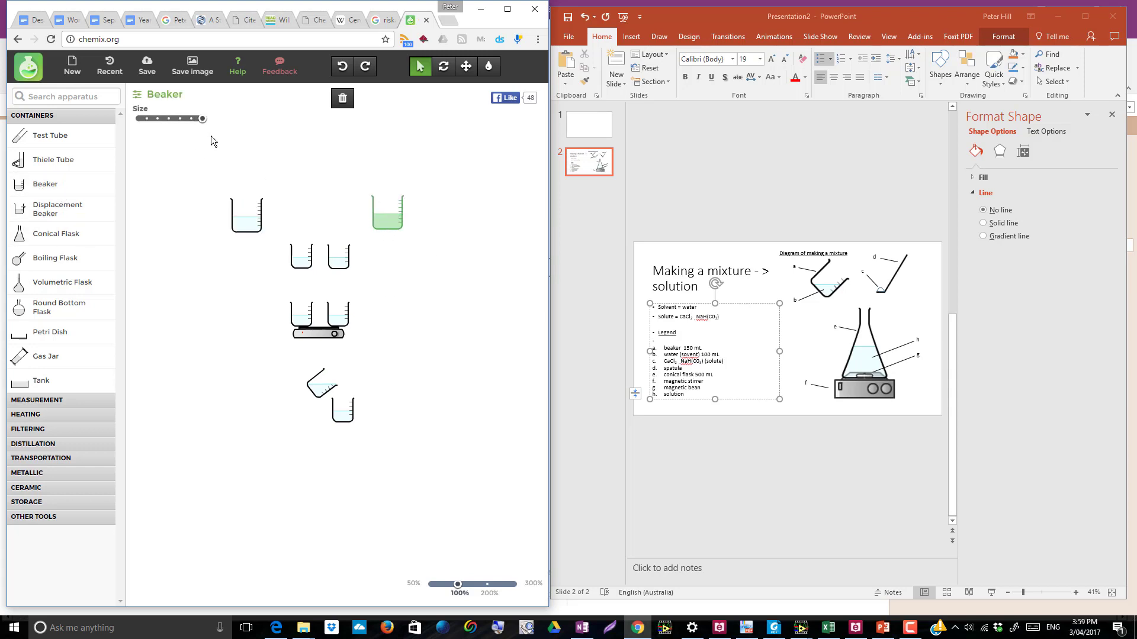
- Insert a gas syringe from the measurement apparatus into the first large beaker and pull its plunger partly out
left_click(37, 400)
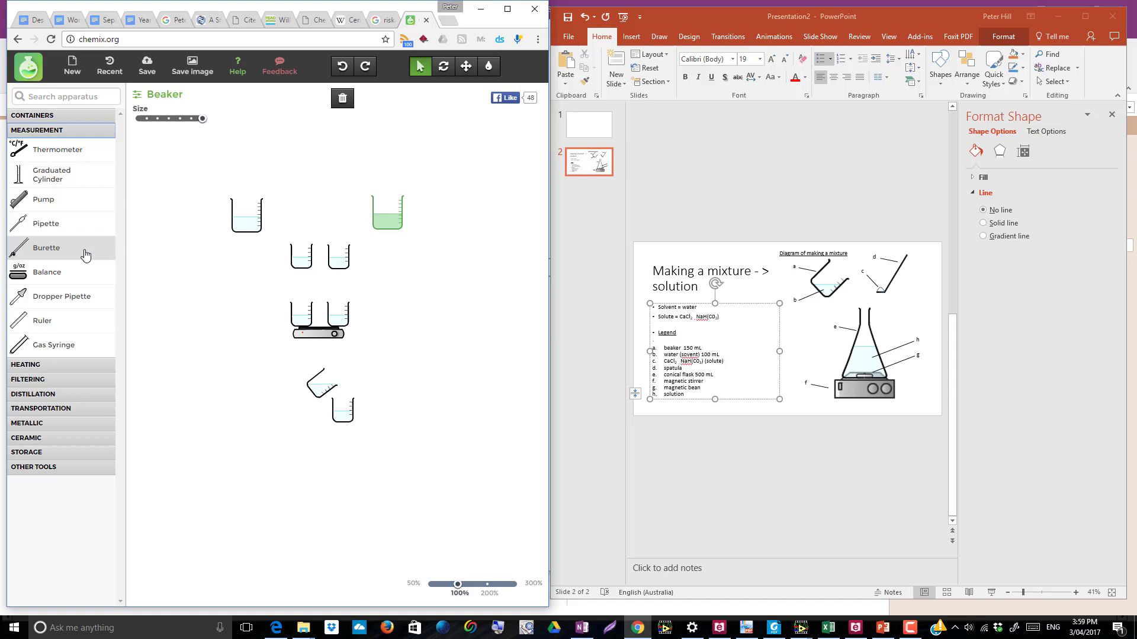
left_click_drag(70, 354, 248, 210)
left_click(248, 208)
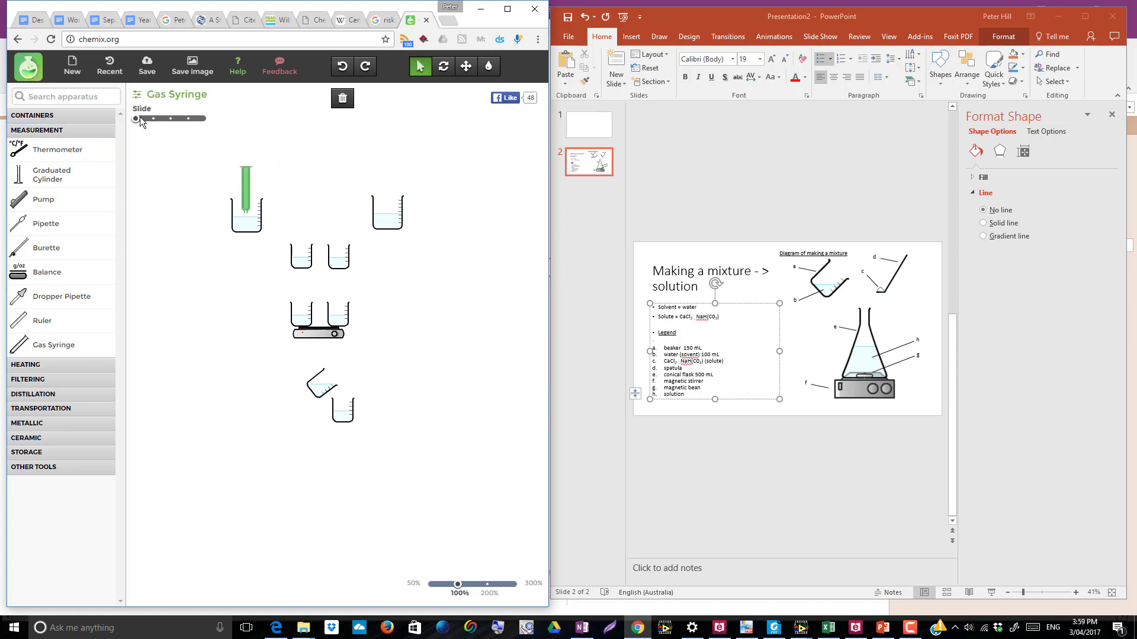
left_click_drag(137, 119, 148, 120)
left_click(265, 197)
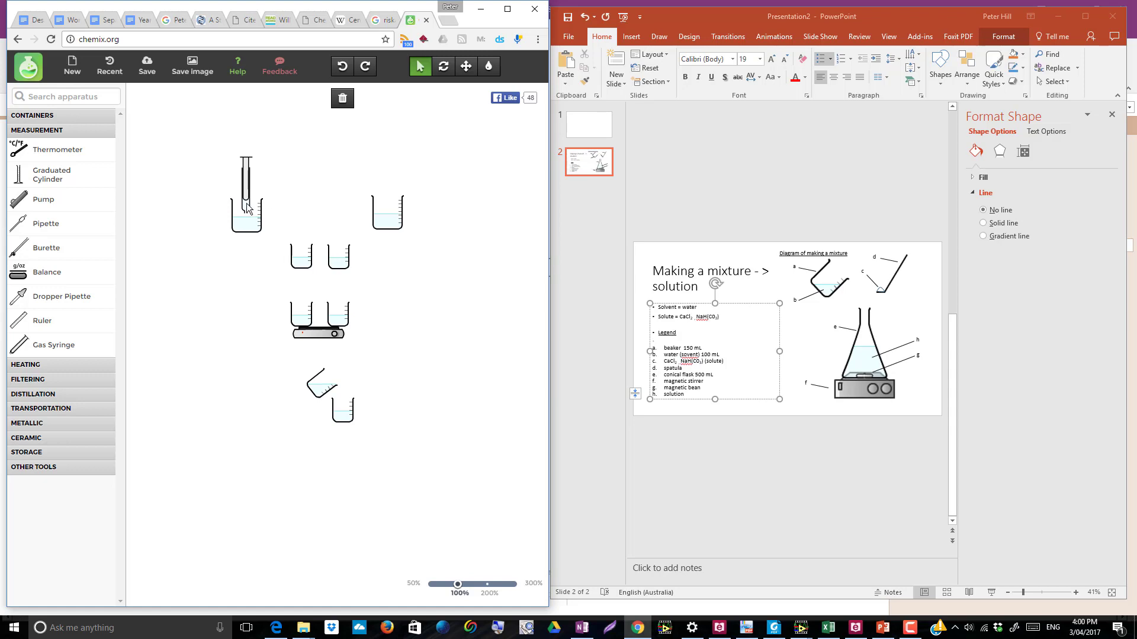
- Insert a second gas syringe into the second small upper beaker and extend its plunger
left_click_drag(53, 345, 339, 249)
left_click(341, 239)
left_click_drag(137, 119, 192, 121)
- Set the first syringe's slide to its midpoint, lower it into the large beaker, and empty the first small upper beaker
left_click(246, 178)
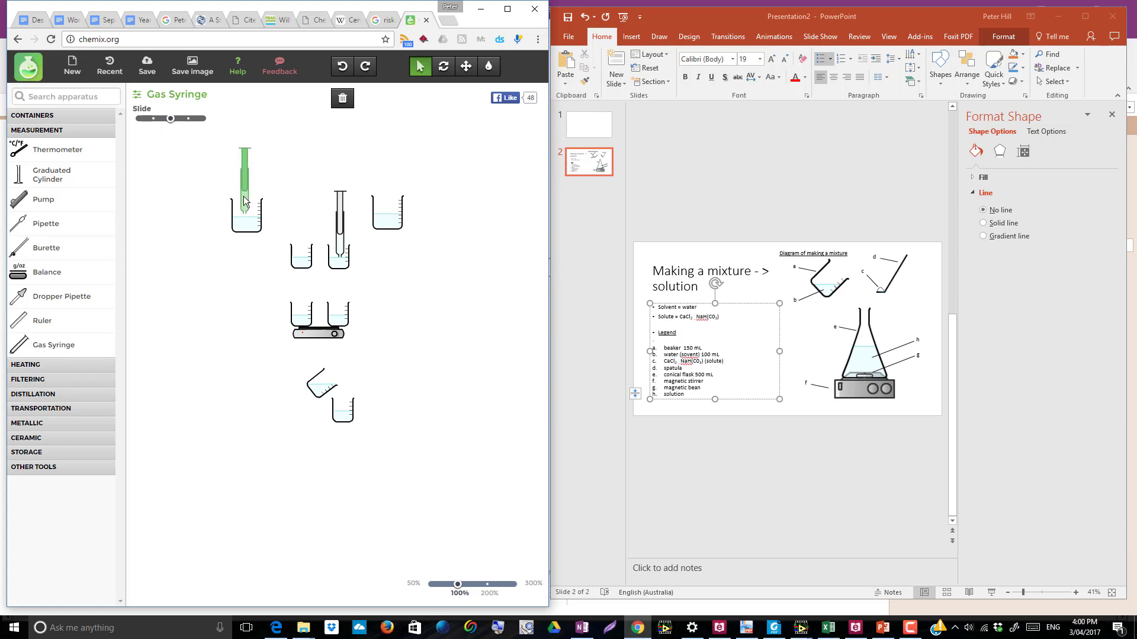
left_click(301, 260)
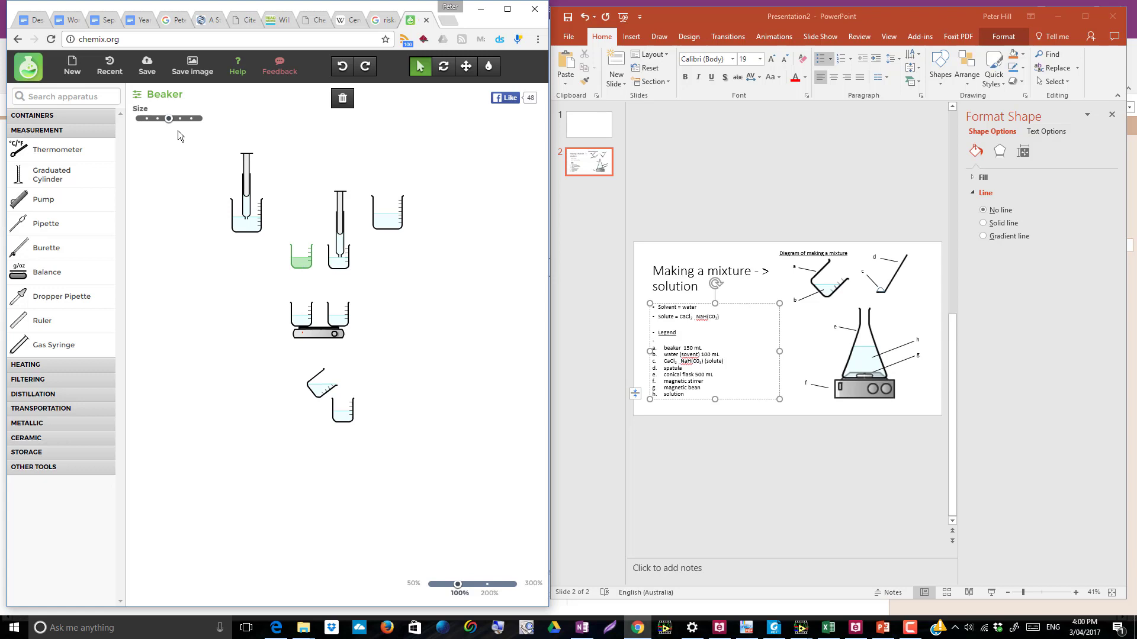
left_click(489, 66)
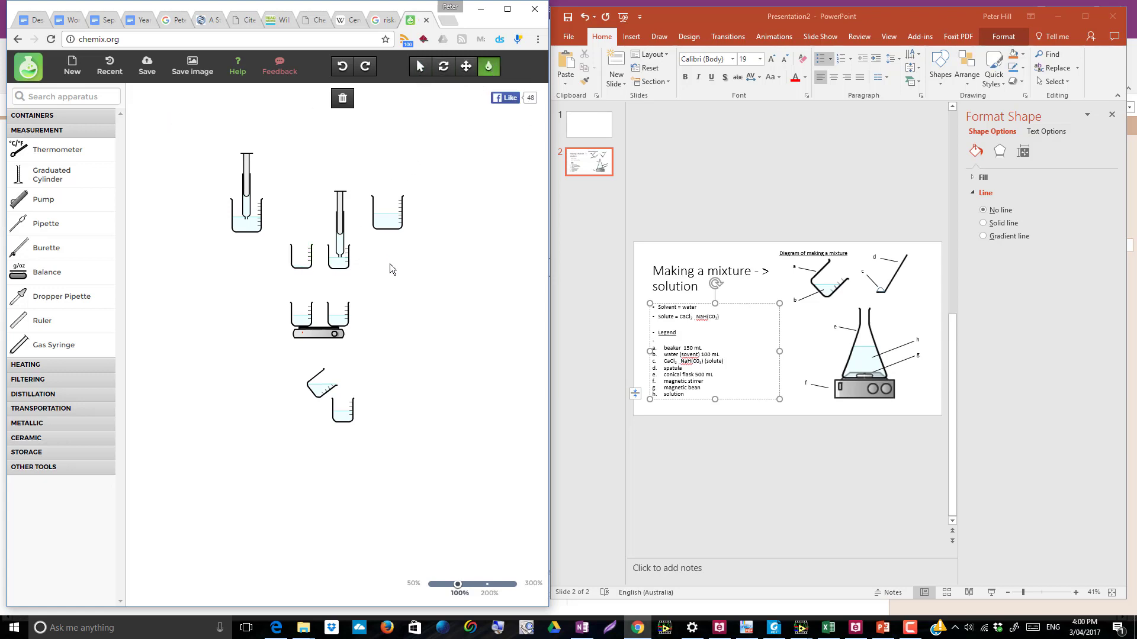
- Capture a screenshot of the whole apparatus diagram and copy it to the clipboard
key("Print")
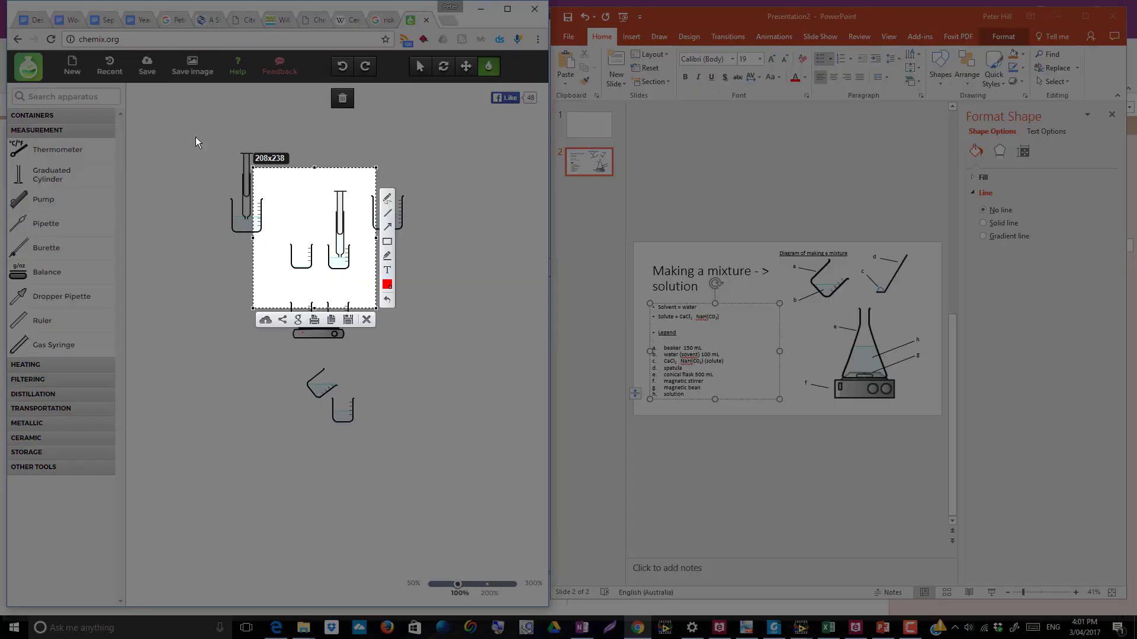
left_click_drag(213, 146, 427, 431)
key("ctrl+c")
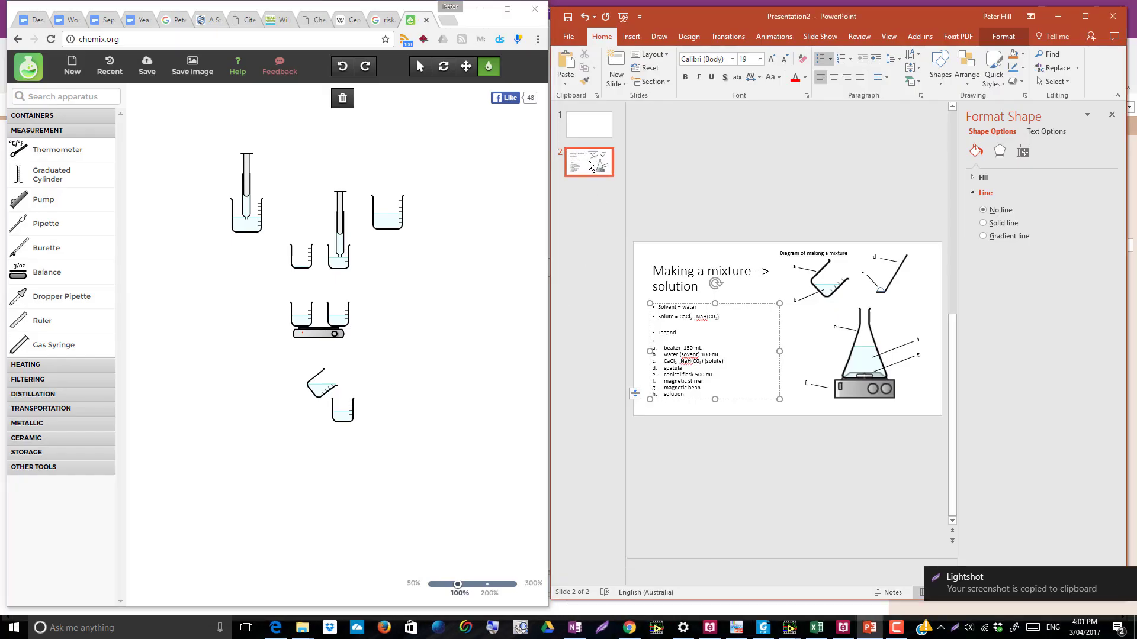
- Switch to PowerPoint, add a third slide titled "Chemical Reaction" and place the copied diagram image on its right side
left_click(781, 351)
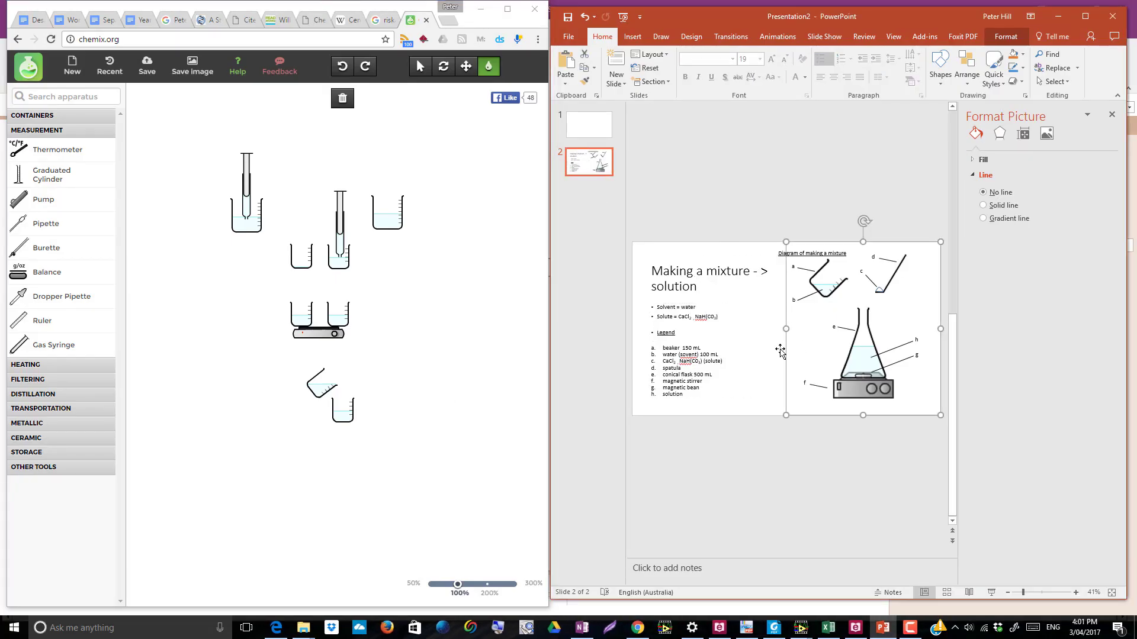
left_click(752, 257)
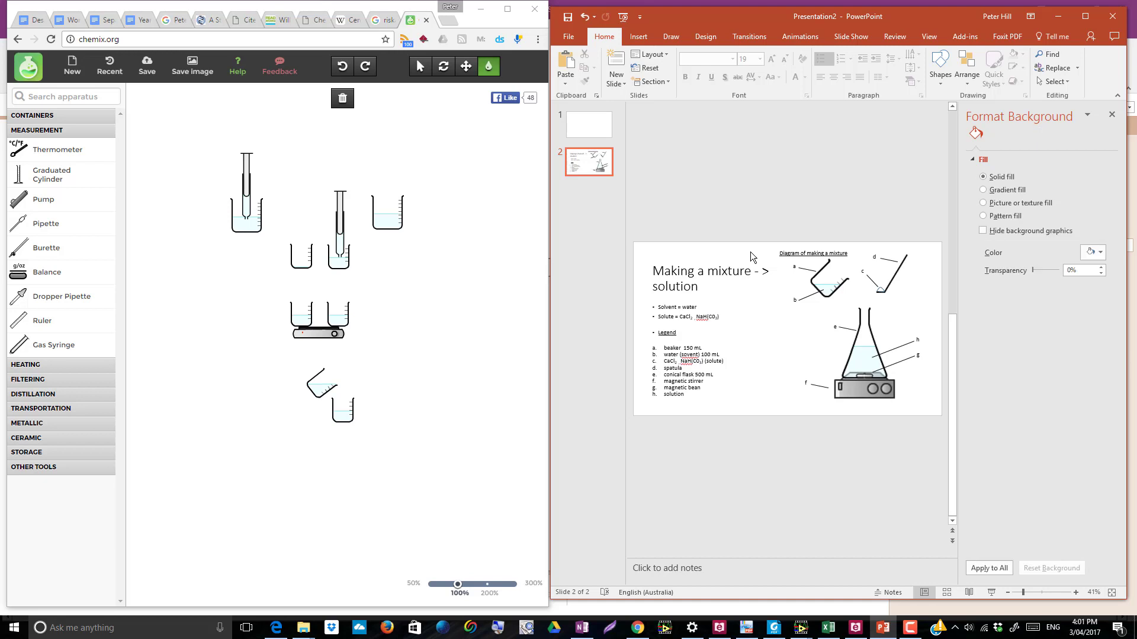
left_click(638, 36)
left_click(565, 64)
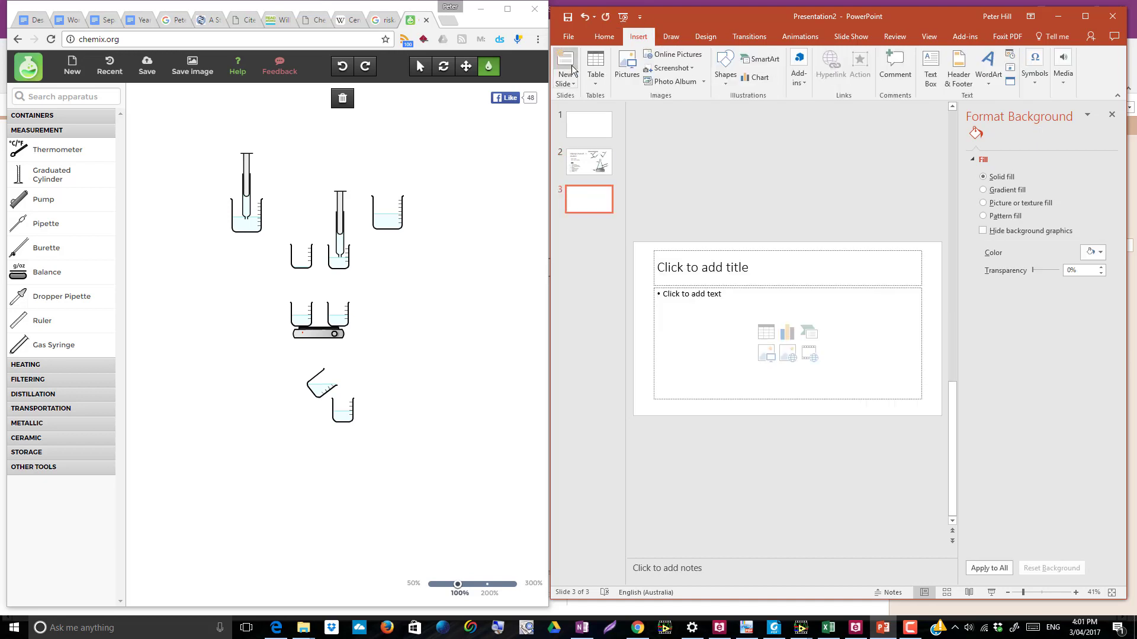
left_click(721, 268)
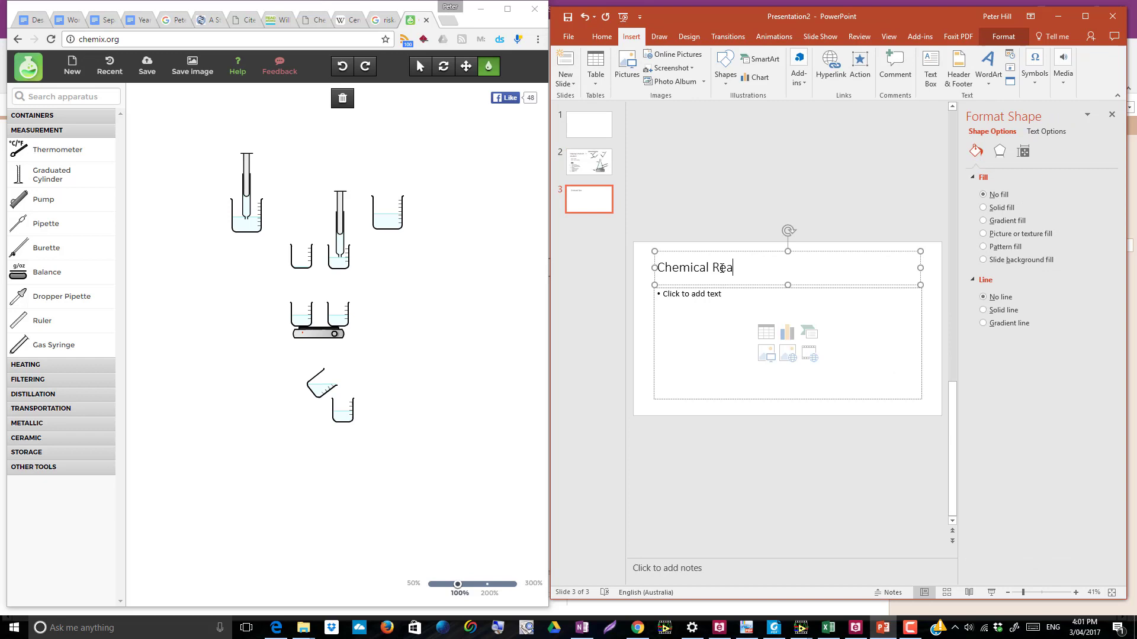
key("ctrl+v")
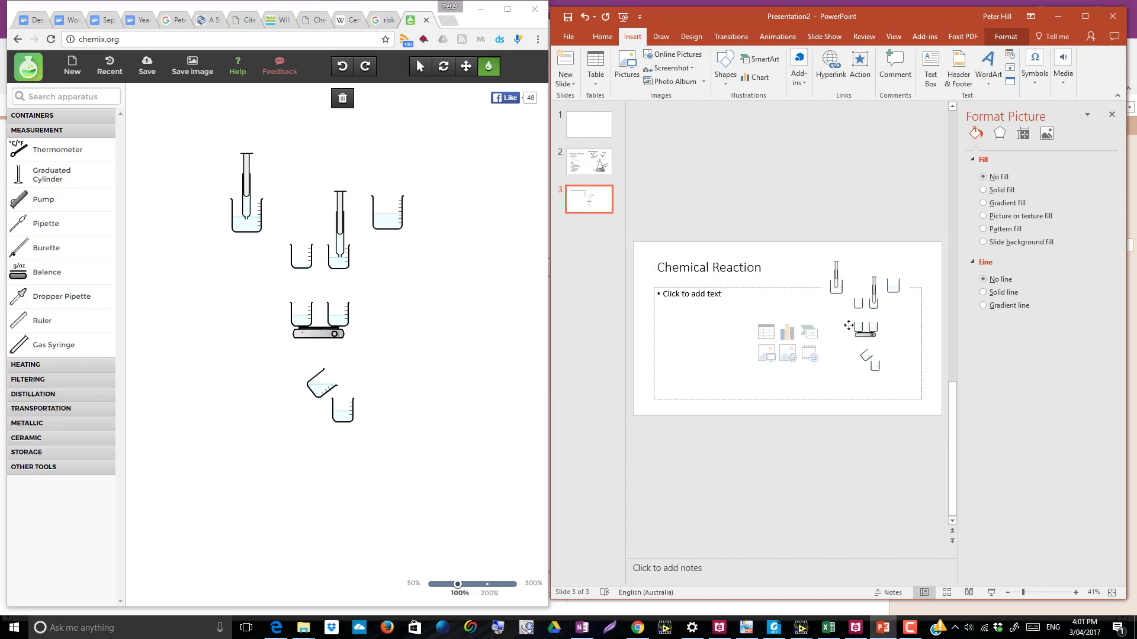
- Close the Design Ideas and formatting panes and maximise the presentation window
left_click(650, 340)
left_click(674, 294)
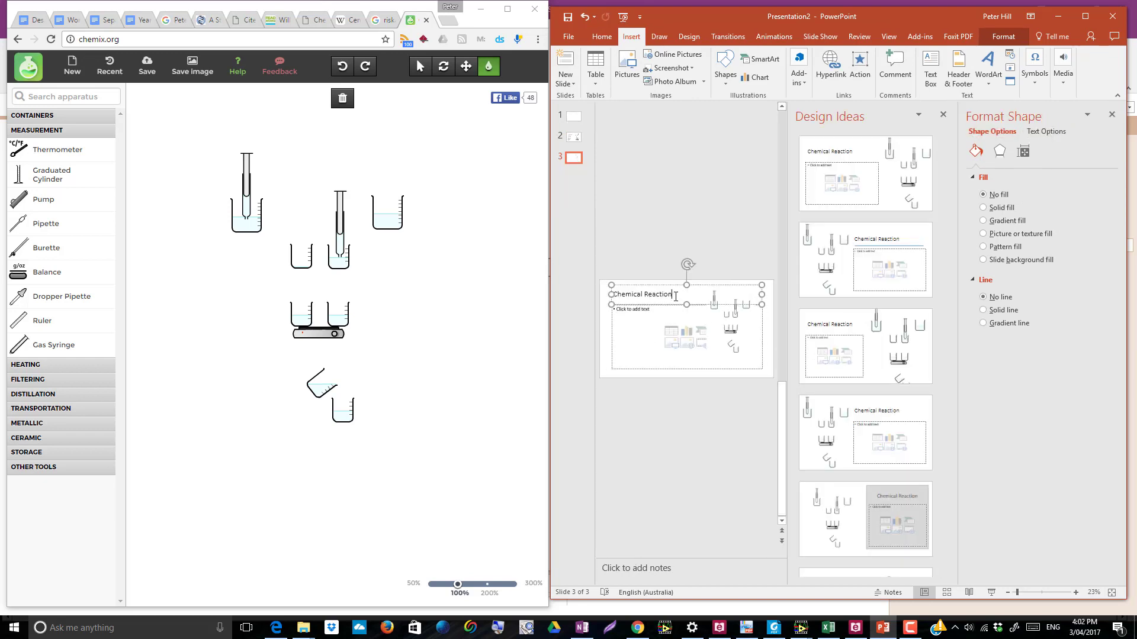
left_click(943, 114)
left_click(1111, 115)
left_click(1084, 16)
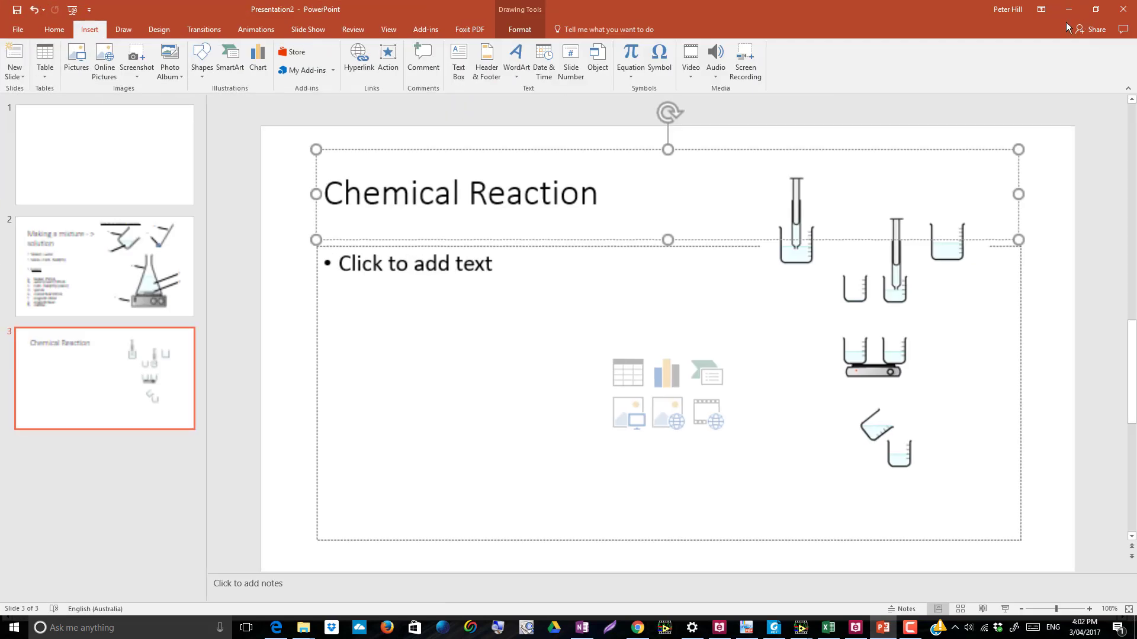
- Insert a text box reading "STEP 1" on the Chemical Reaction slide
left_click(469, 65)
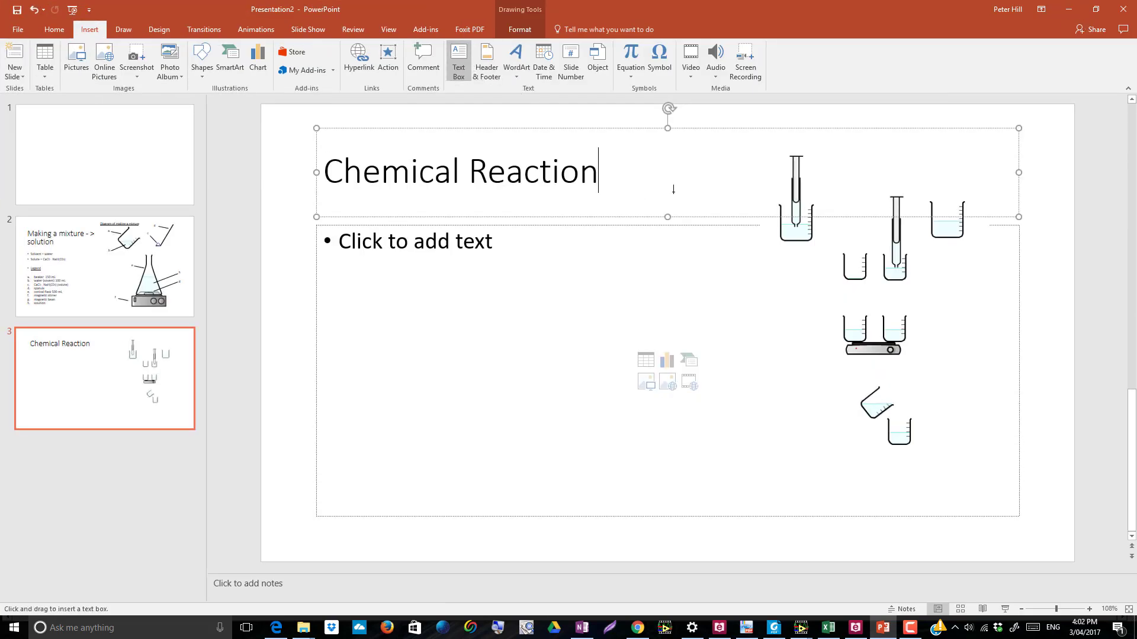
left_click(459, 62)
left_click(635, 216)
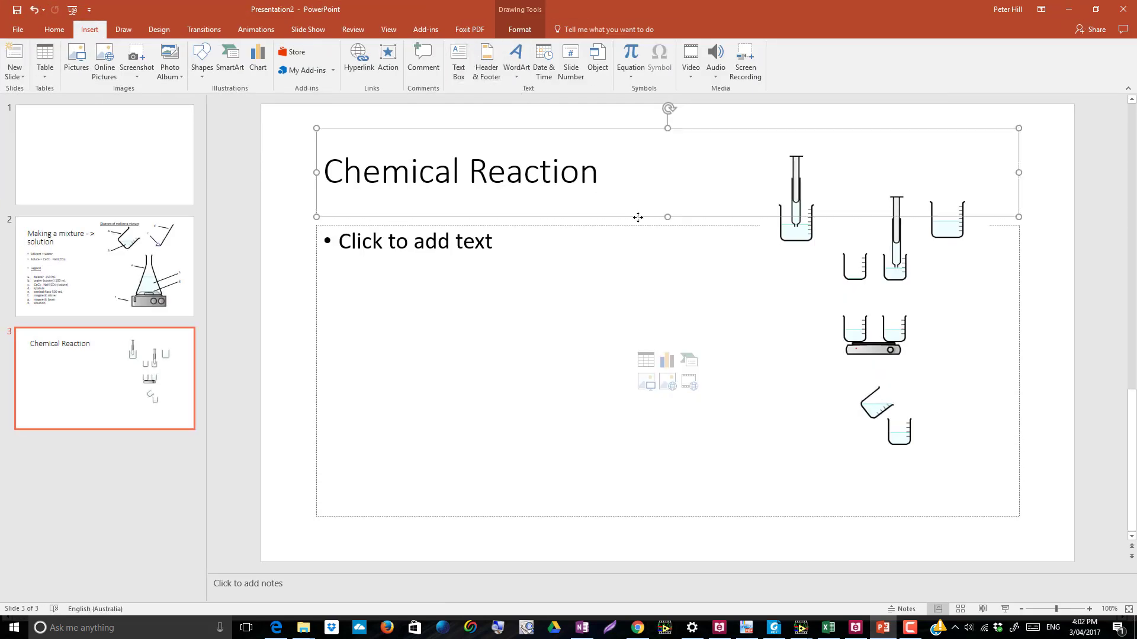
left_click(457, 63)
left_click(627, 226)
type("STEP 1")
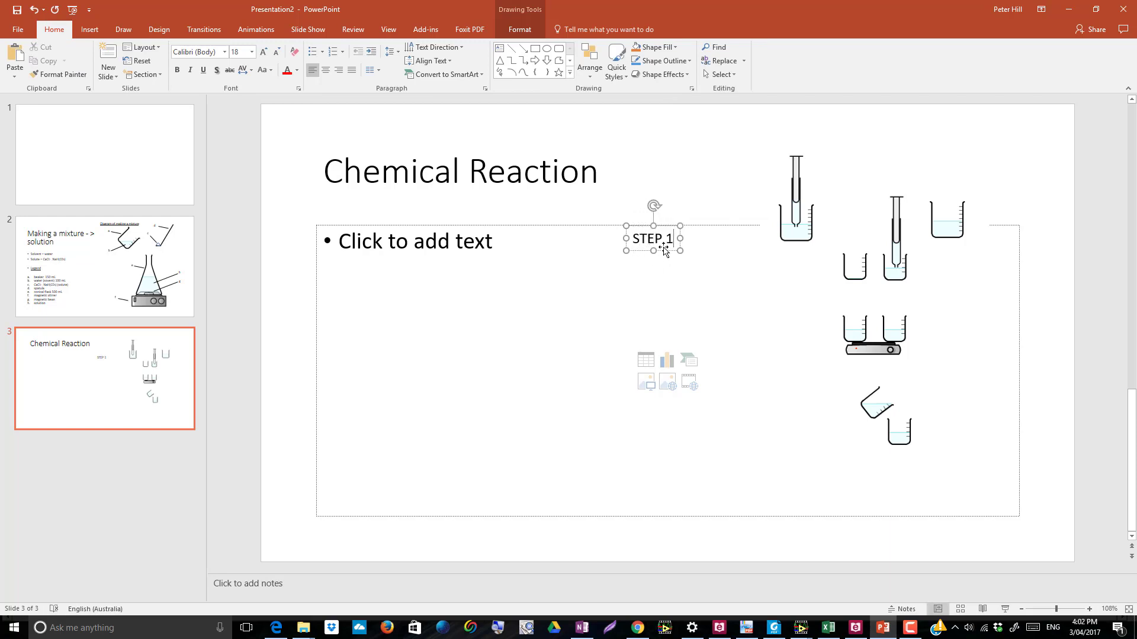
- Duplicate the "STEP 1" label beside the hot plate and add the line "Measure" to the label beside the syringe
left_click_drag(663, 249, 731, 351)
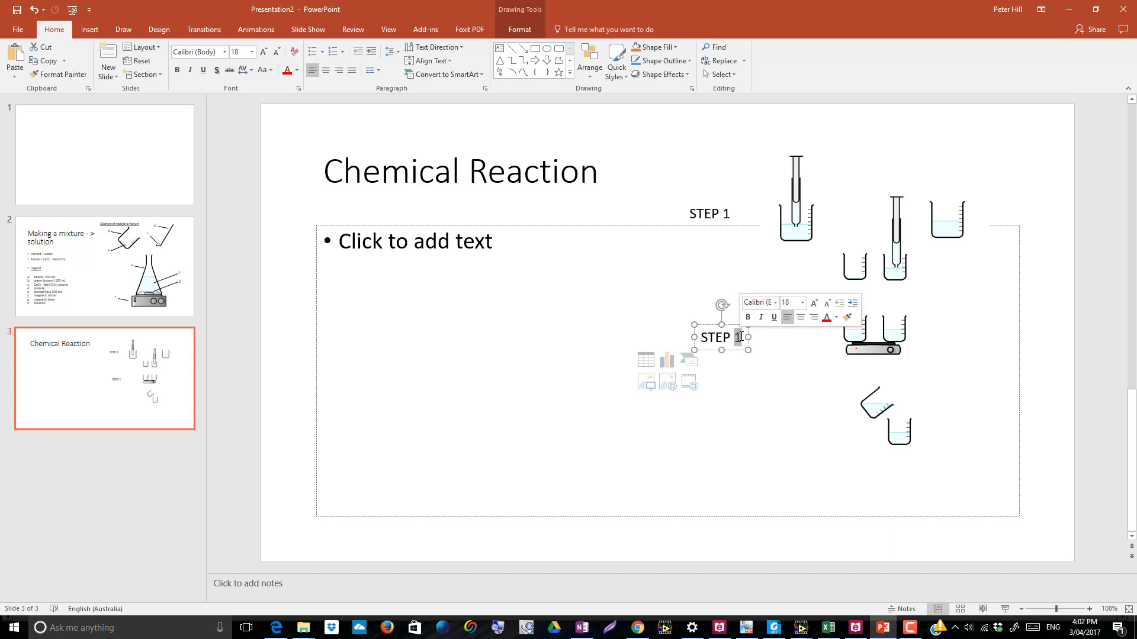
left_click(732, 218)
key("Return")
type("Measure")
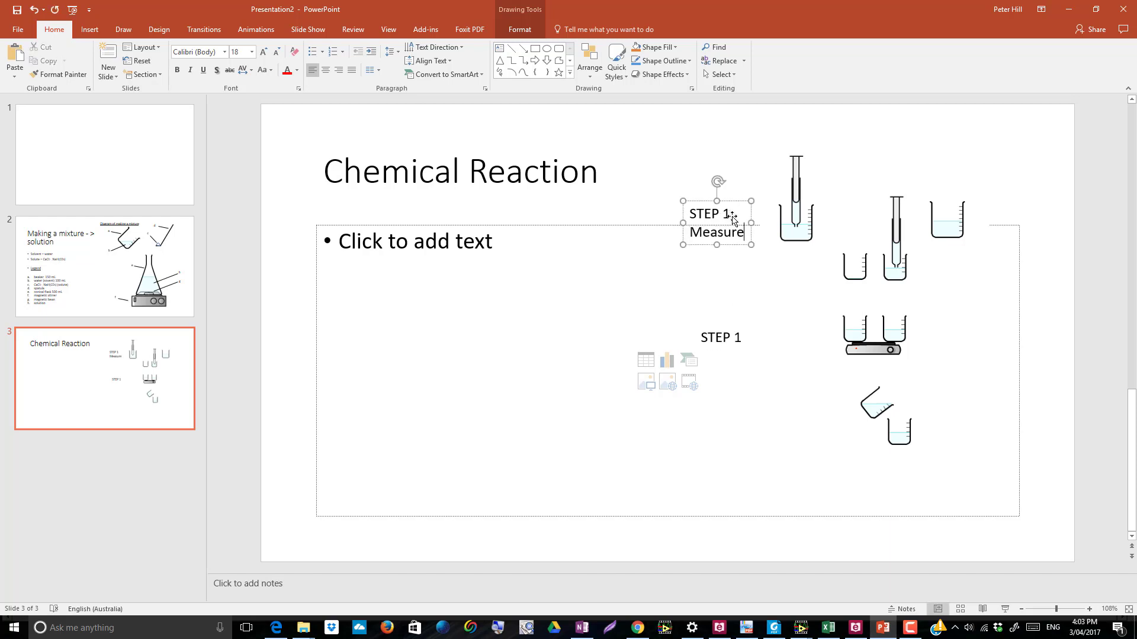
- Change the label beside the hot plate to "STEP 2" with "heat" on its second line
left_click(734, 338)
double_click(737, 337)
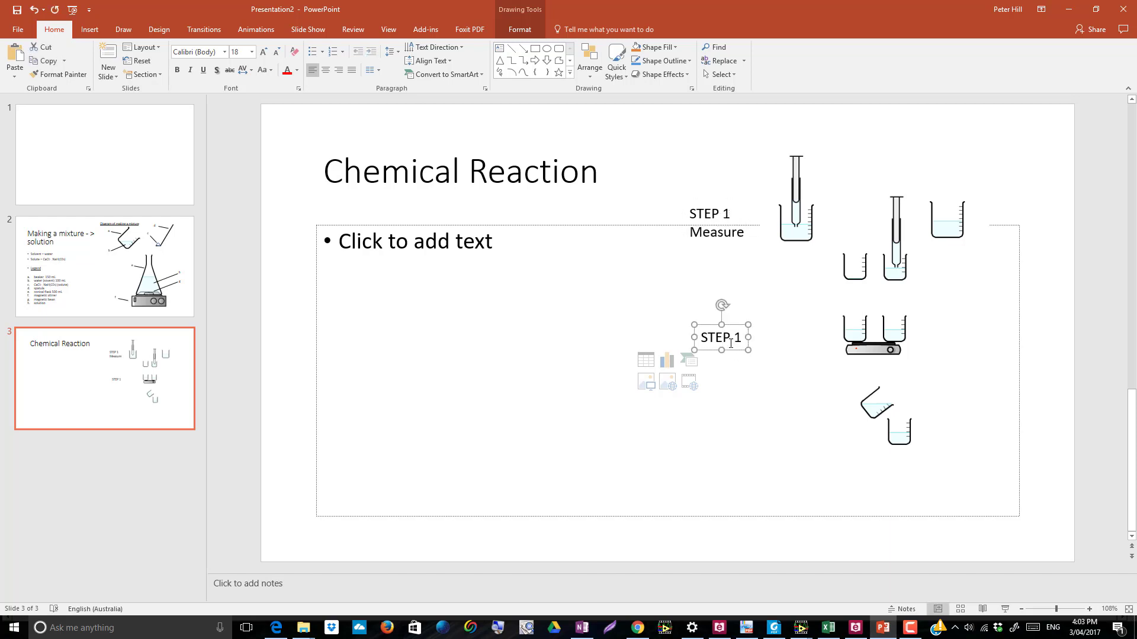
type("2")
key("Return")
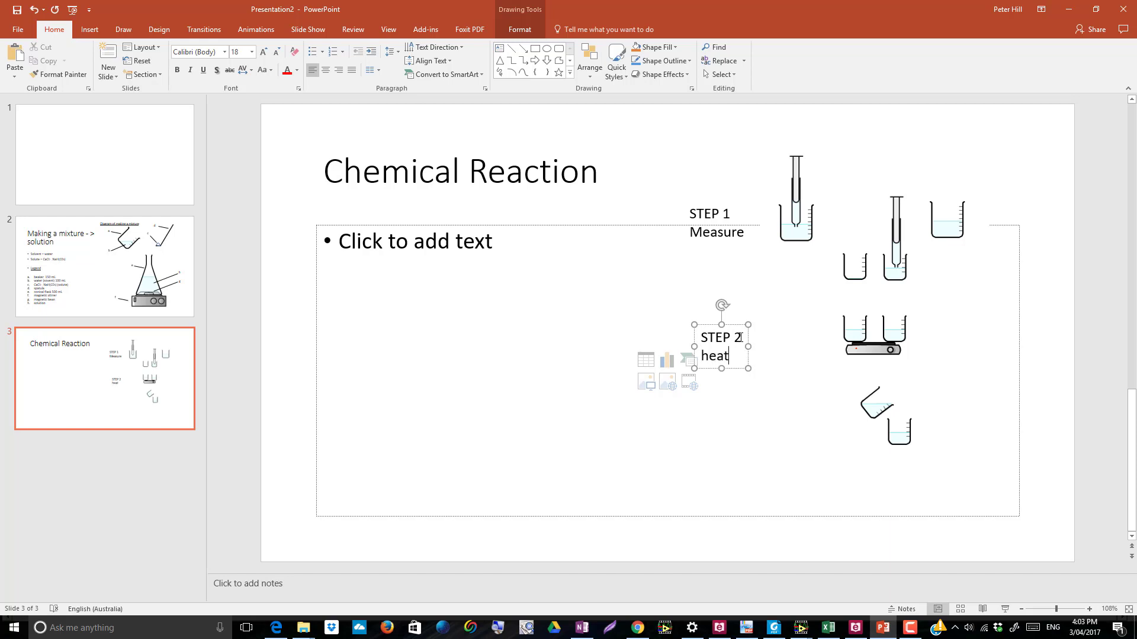
- Duplicate the heating label beside the pouring beakers and change the copy to "STEP 3" with "mix" below
left_click_drag(733, 370, 734, 441)
double_click(738, 411)
type("3")
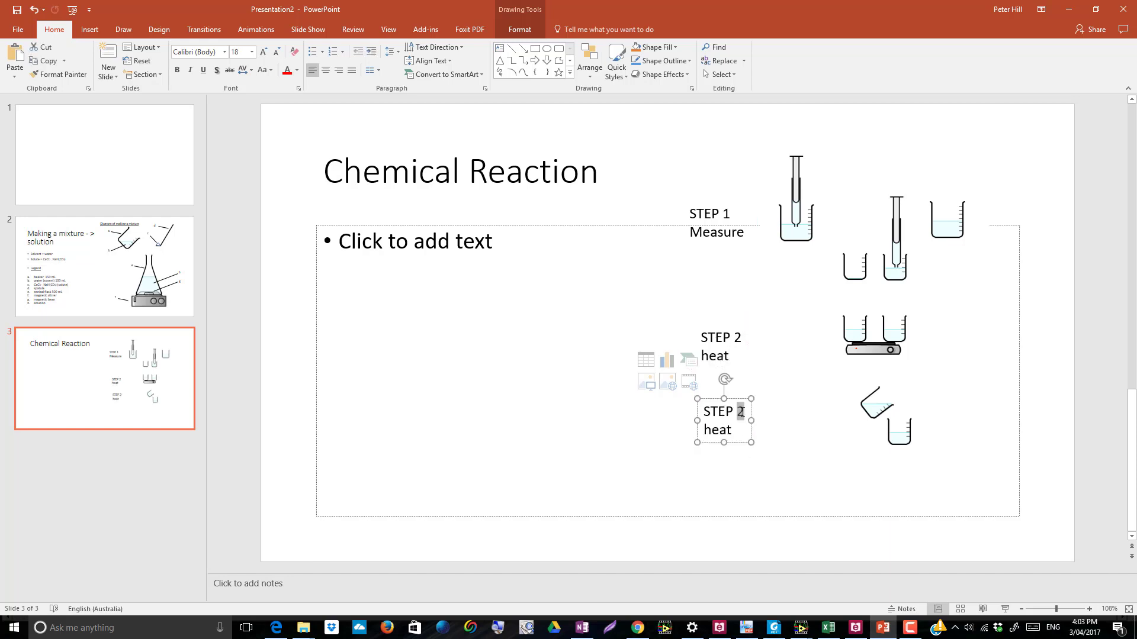
double_click(730, 431)
type("mix")
- Draw a rectangle over the hot plate and its two beakers
left_click(534, 48)
left_click_drag(826, 301, 922, 359)
- Try sending the rectangle behind the diagram image, and undo the reordering
right_click(909, 354)
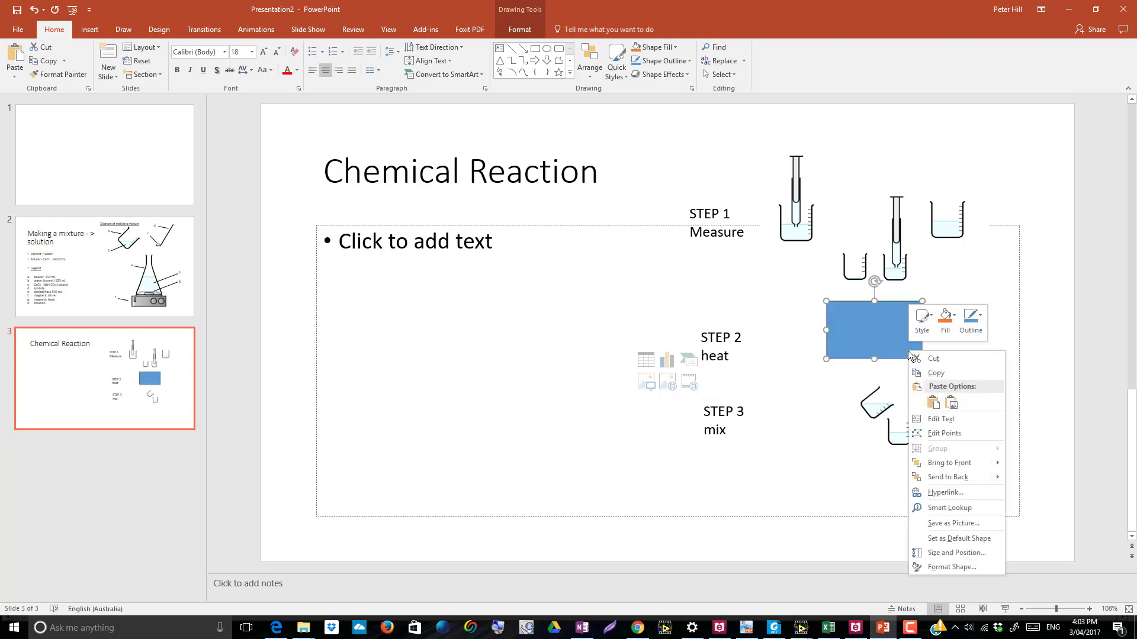
left_click(961, 474)
left_click(895, 379)
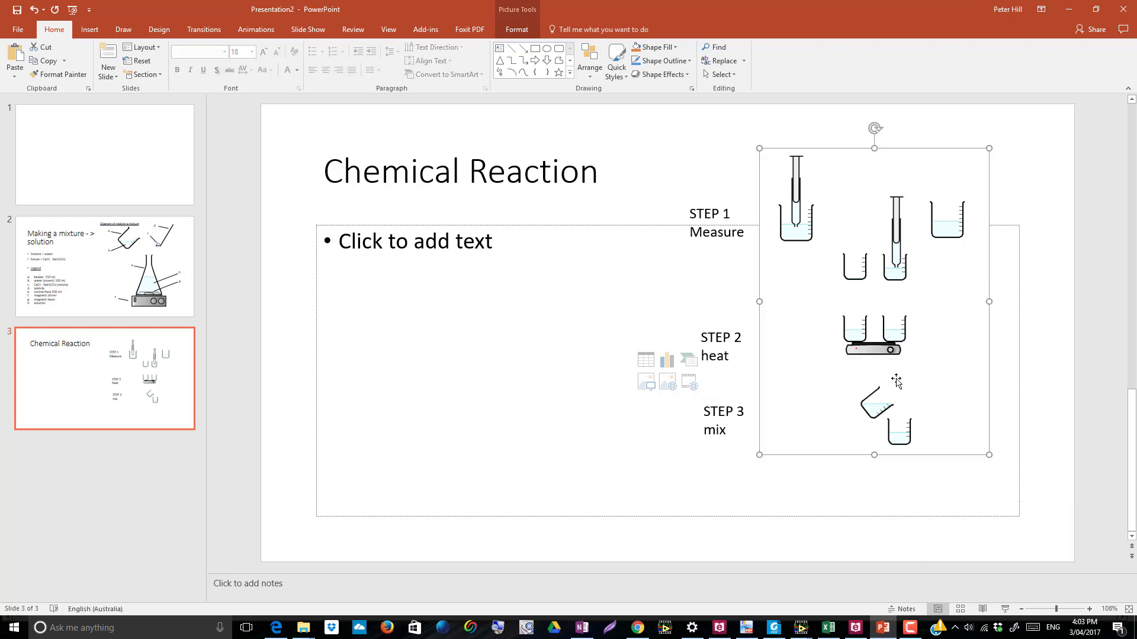
key("ctrl+z")
- Give the rectangle a black outline and no fill, and make it slightly smaller around the hot plate
left_click(664, 64)
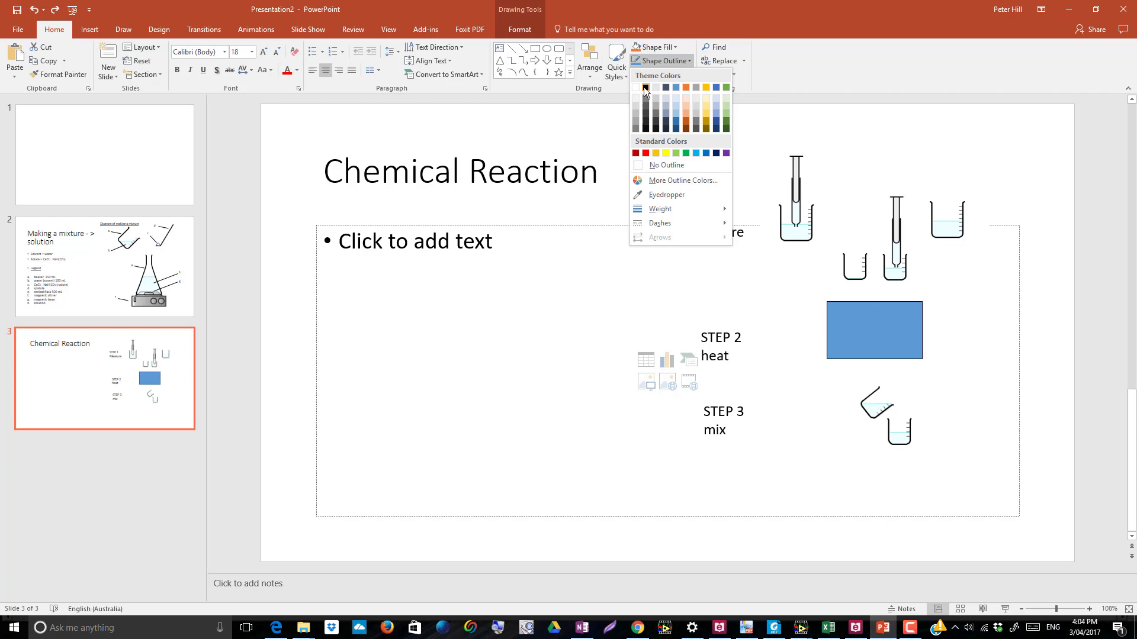
left_click(645, 87)
left_click(654, 47)
left_click(642, 150)
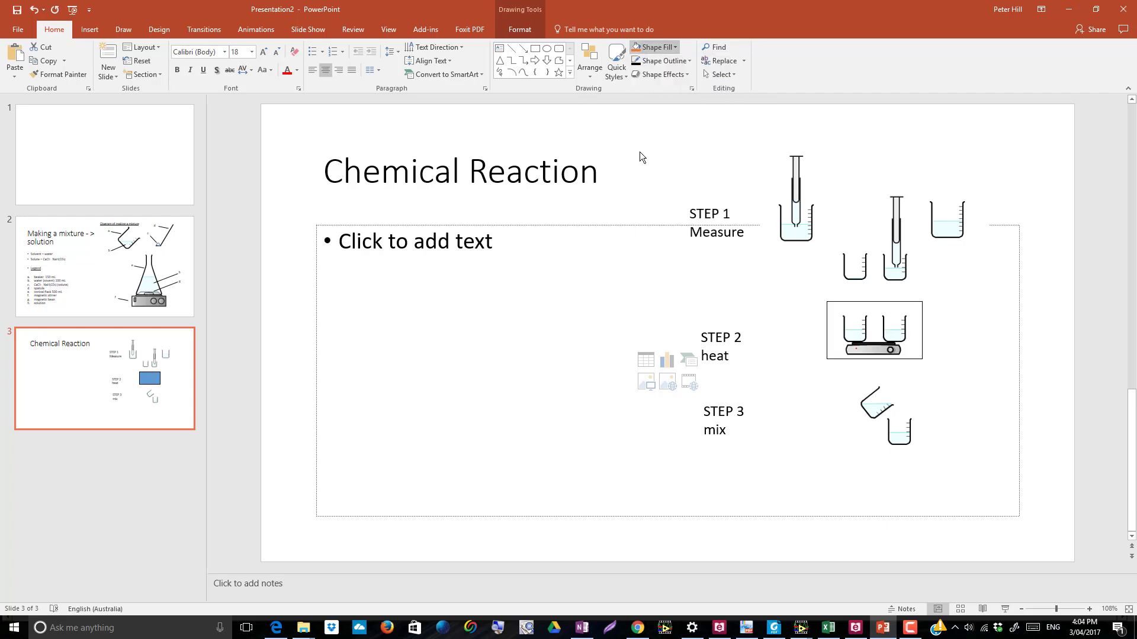
left_click_drag(923, 359, 919, 355)
- Return to the slide "Making a mixture -> solution"
left_click(71, 274)
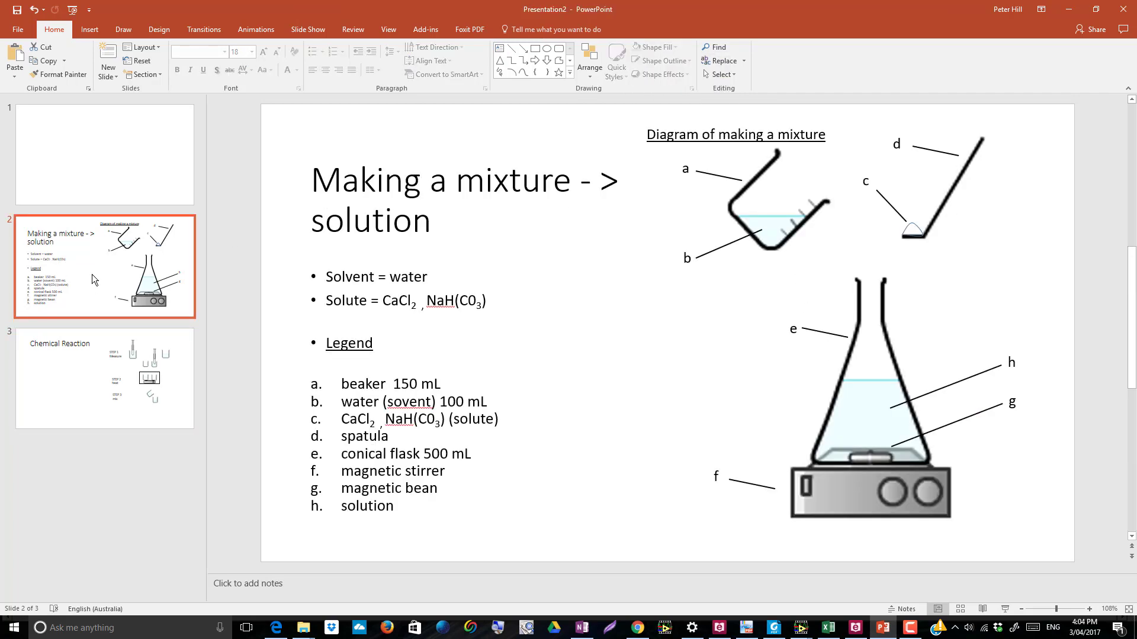
- Copy the CaCl2 formula from the mixture slide onto the Chemical Reaction slide, placing it beside the first syringe
left_click_drag(386, 301, 417, 307)
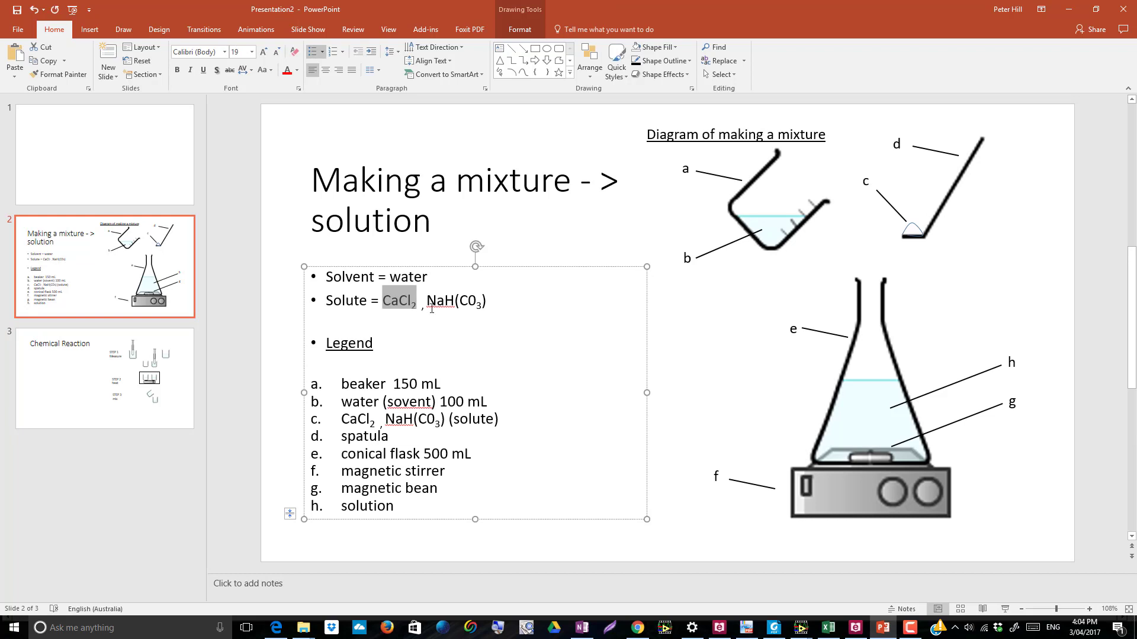
left_click(145, 356)
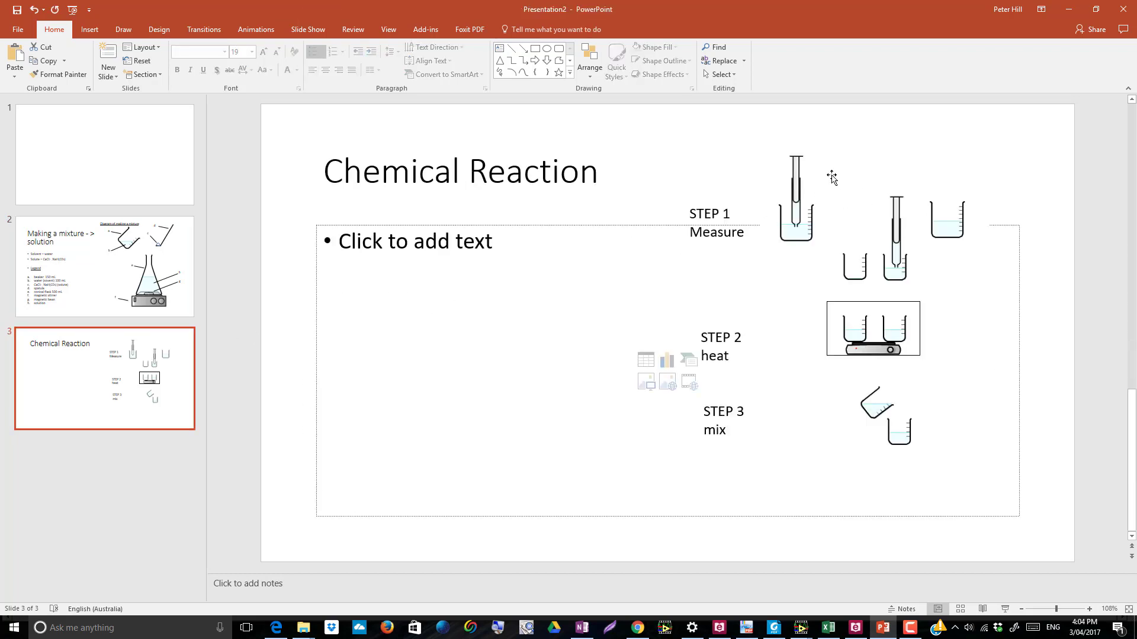
key("ctrl+v")
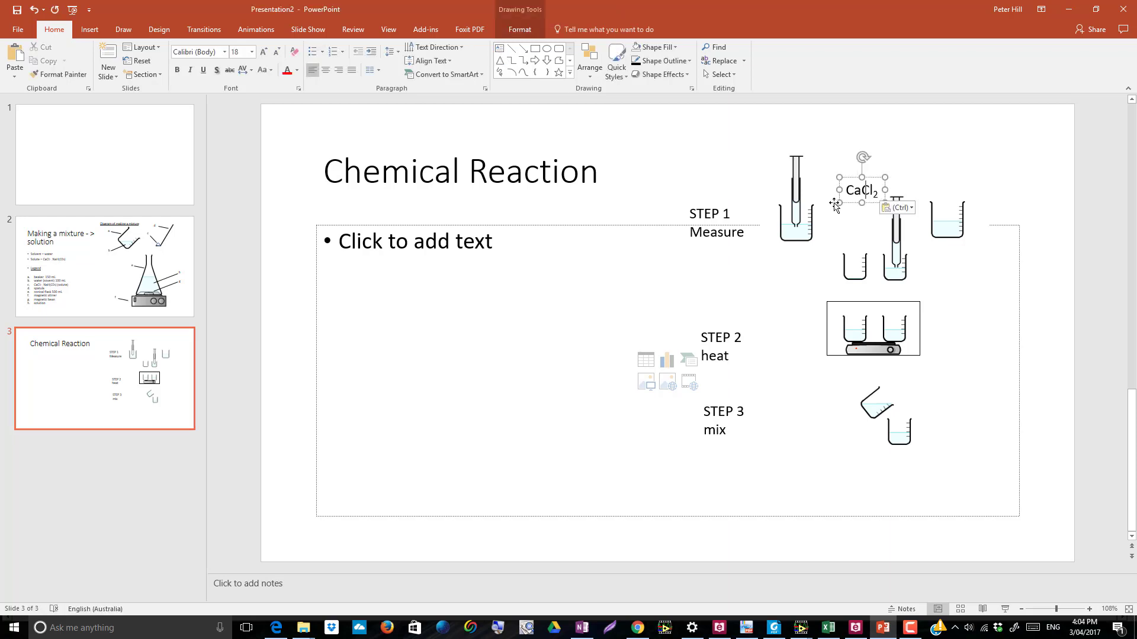
left_click_drag(848, 198, 832, 183)
- Copy the NaH(CO3) formula from the mixture slide, and append "(aq)" to the CaCl2 label on the Chemical Reaction slide
left_click(105, 267)
left_click_drag(422, 300, 486, 301)
key("ctrl+c")
left_click(106, 370)
left_click(845, 180)
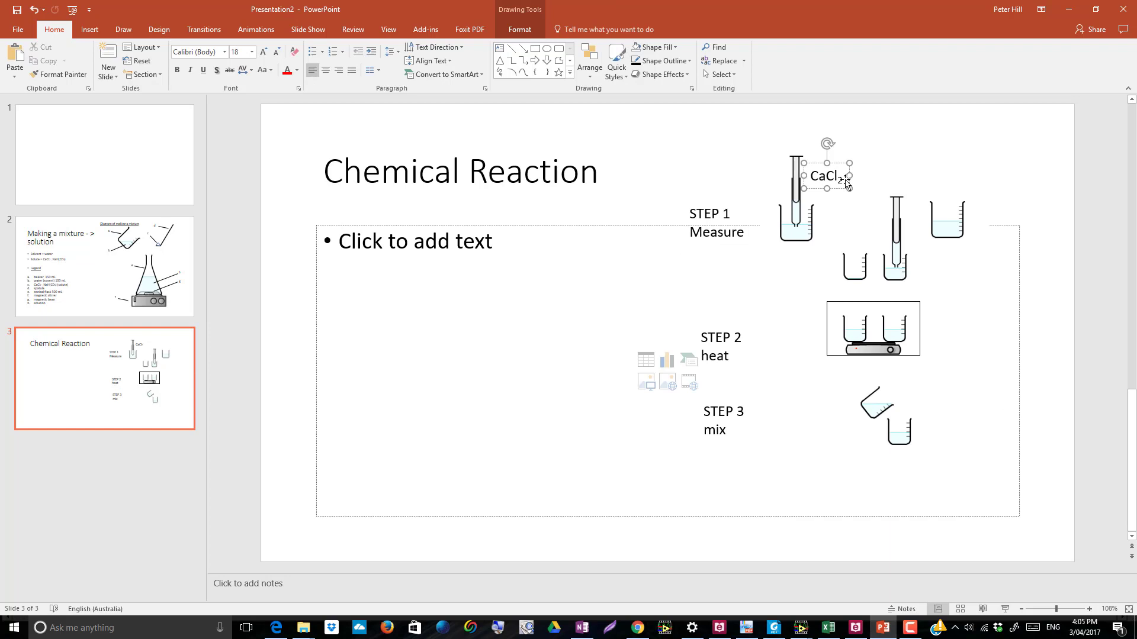
type("(aq)")
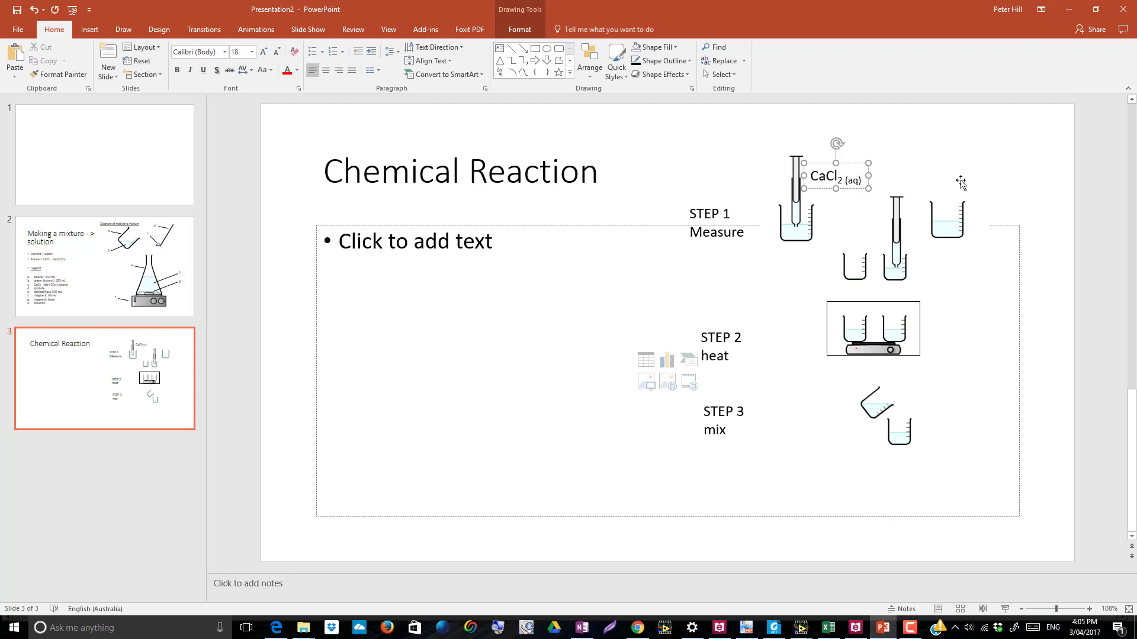
- Paste the NaH(CO3) formula above the far-right beaker without its leading comma, and lower both formula labels slightly
left_click(976, 175)
key("ctrl+v")
left_click_drag(669, 332, 971, 165)
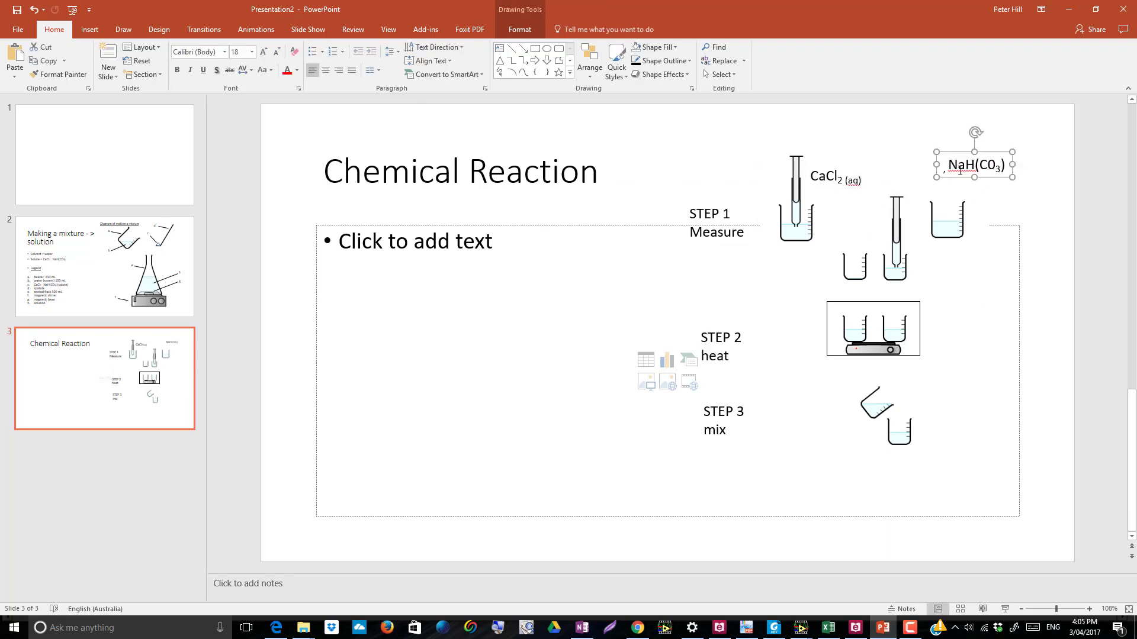
left_click_drag(826, 188, 831, 204)
left_click(973, 165)
left_click(1006, 167)
left_click(963, 164)
left_click_drag(967, 153, 990, 180)
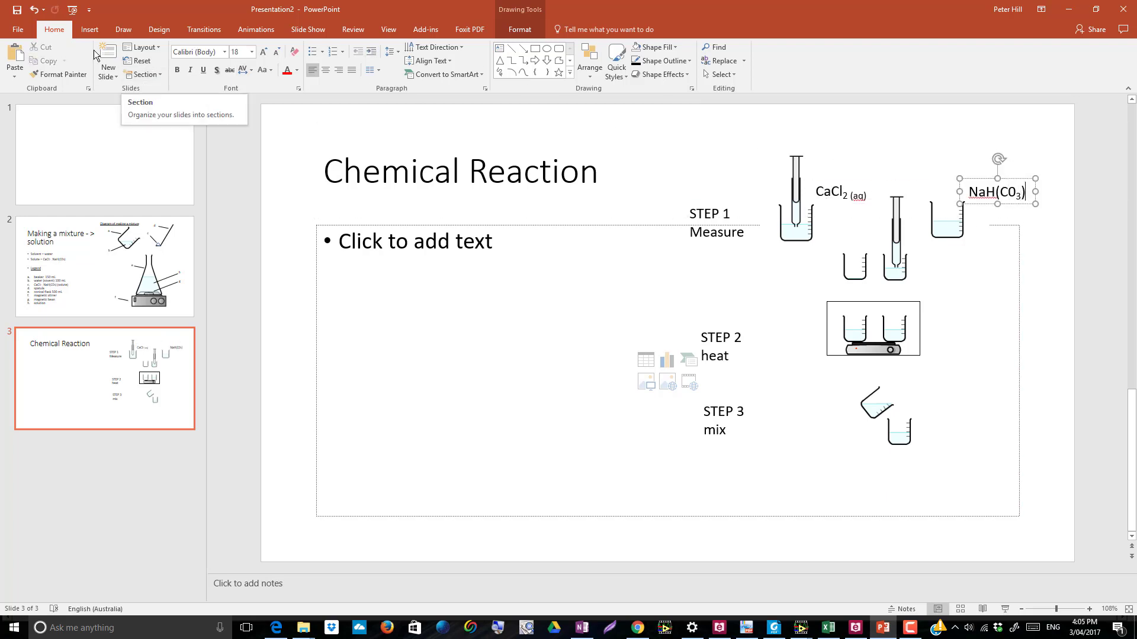
- Append "(aq)" as subscript to the NaH(CO3) label
left_click(298, 88)
left_click(442, 357)
left_click(640, 392)
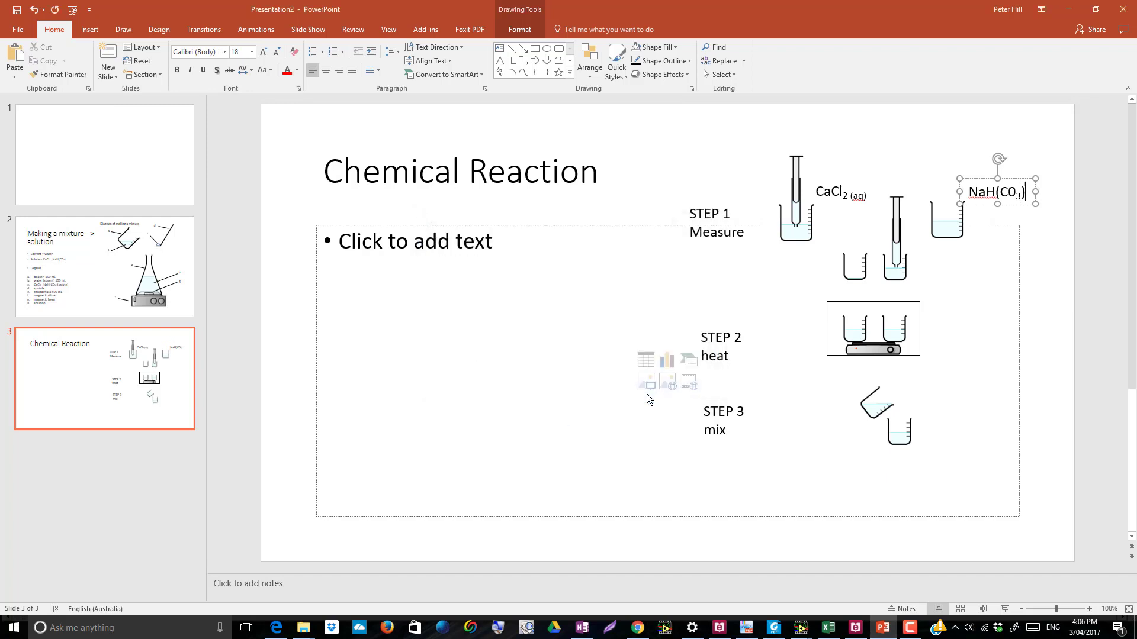
type("(aq)")
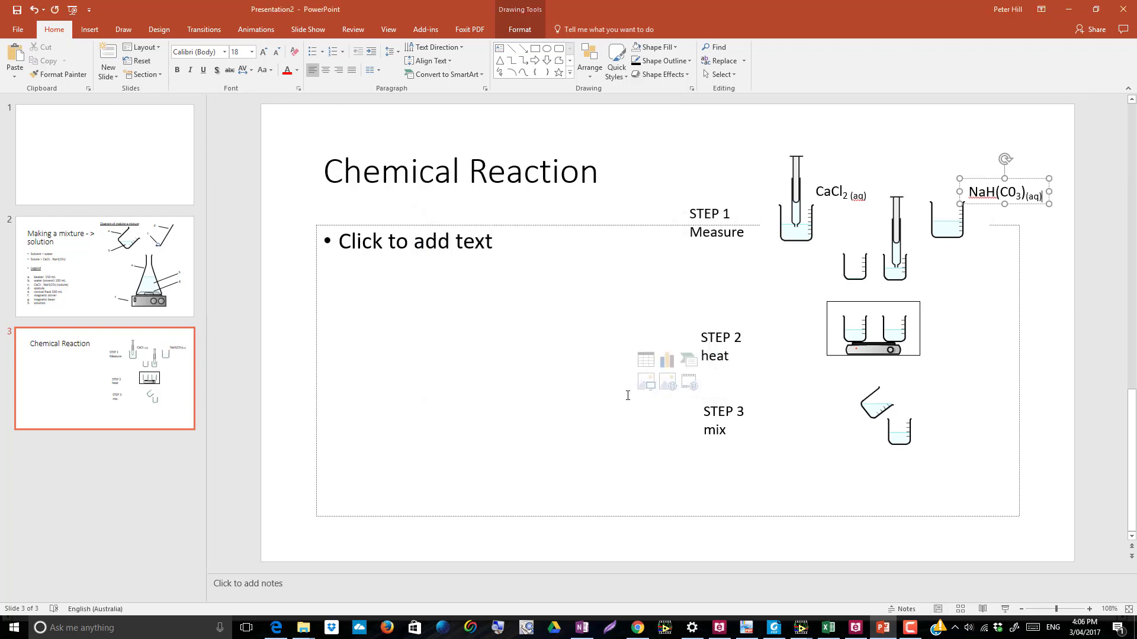
- Draw a pointer line to the first syringe and add a "15 mL" text label at its outer end
left_click(511, 48)
left_click_drag(786, 206, 790, 209)
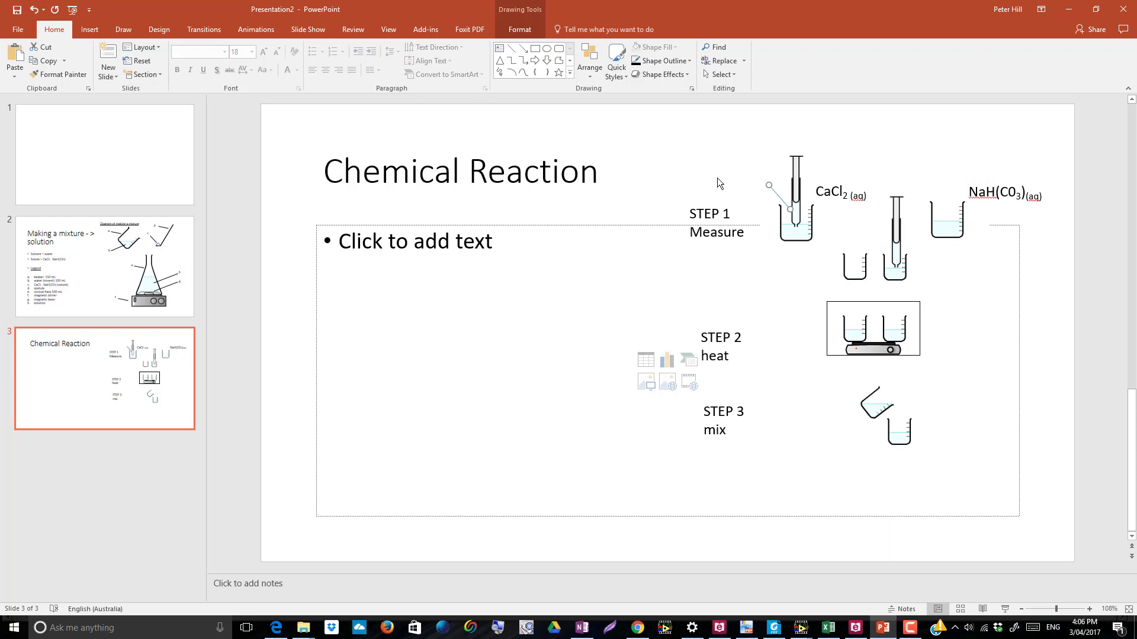
left_click(499, 47)
left_click(744, 178)
type("15 mL")
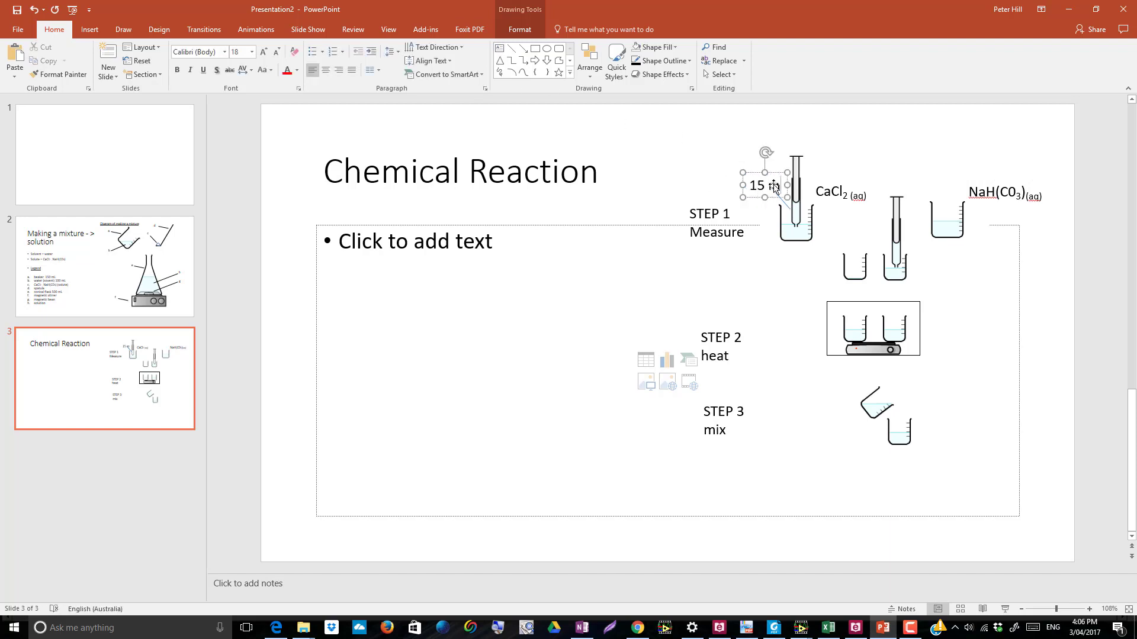
- Set the 15 mL label to 11 pt, and copy it with its line beside the hot plate rectangle as "Microwave for 20 s"
left_click_drag(787, 179, 815, 327)
left_click(276, 52)
left_click(277, 52)
left_click(277, 52)
left_click(277, 52)
left_click(779, 193)
left_click(757, 178)
left_click_drag(760, 184, 780, 309)
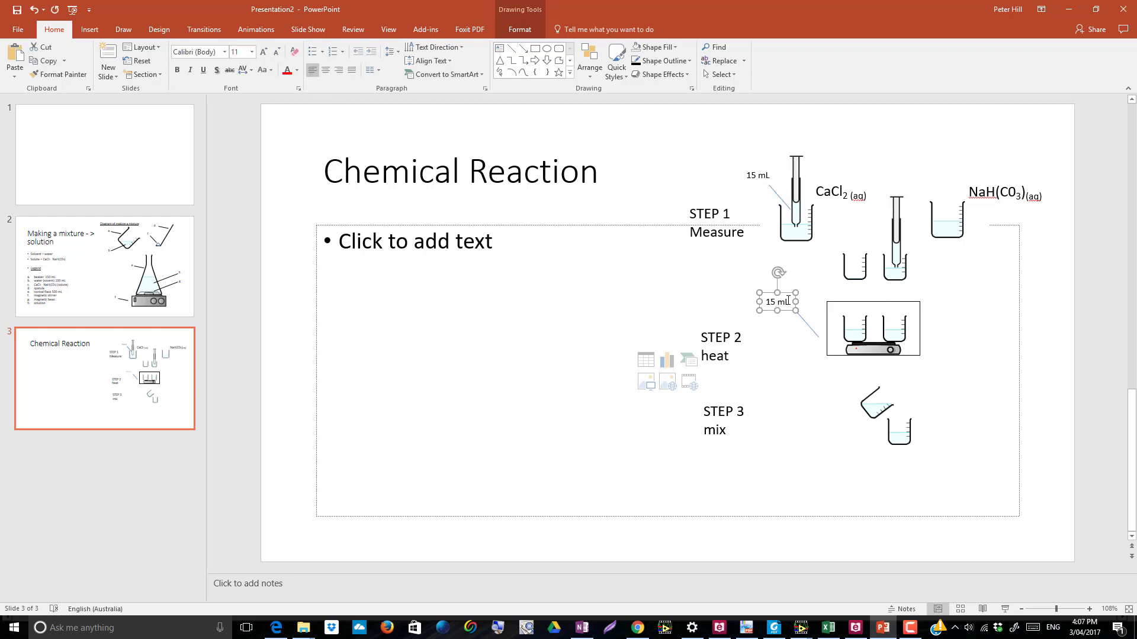
triple_click(776, 301)
type("mMicrowave")
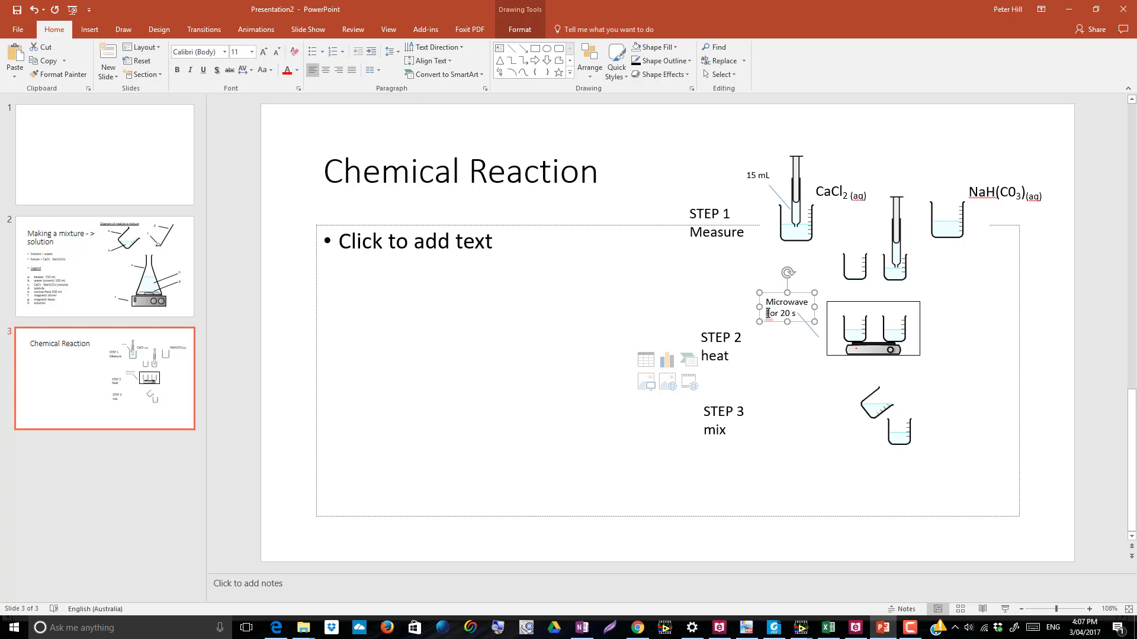
- Give the rectangle around the hot plate a thicker outline
left_click(874, 303)
left_click(663, 61)
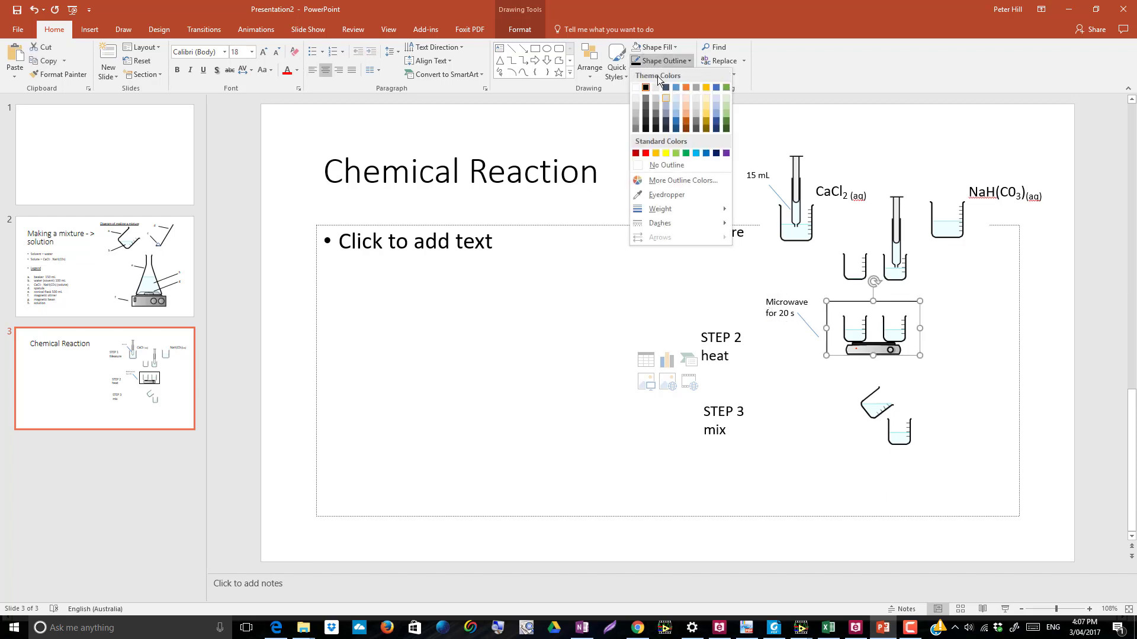
left_click(772, 282)
- Delete the empty content placeholder behind the diagram on the Chemical Reaction slide
left_click(760, 365)
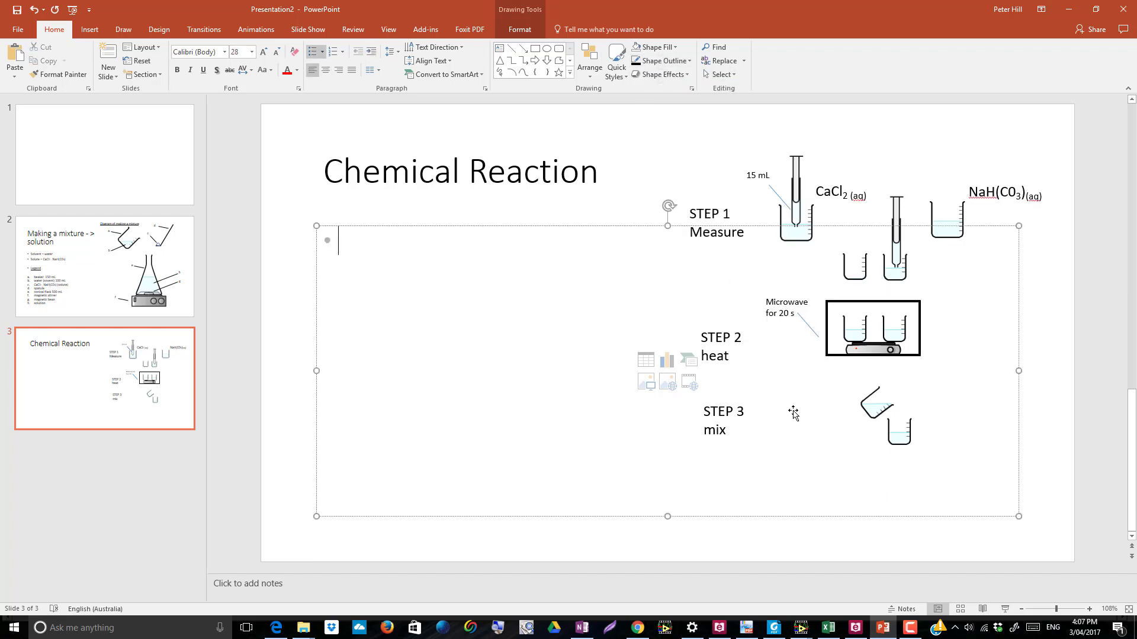
left_click(736, 416)
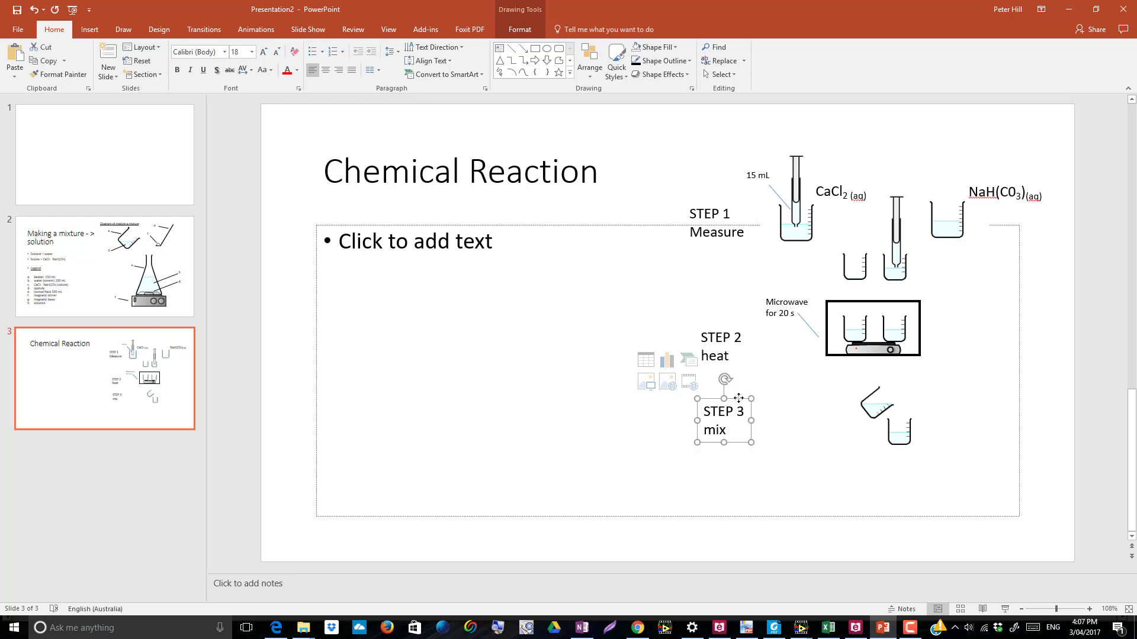
left_click(581, 226)
key("Delete")
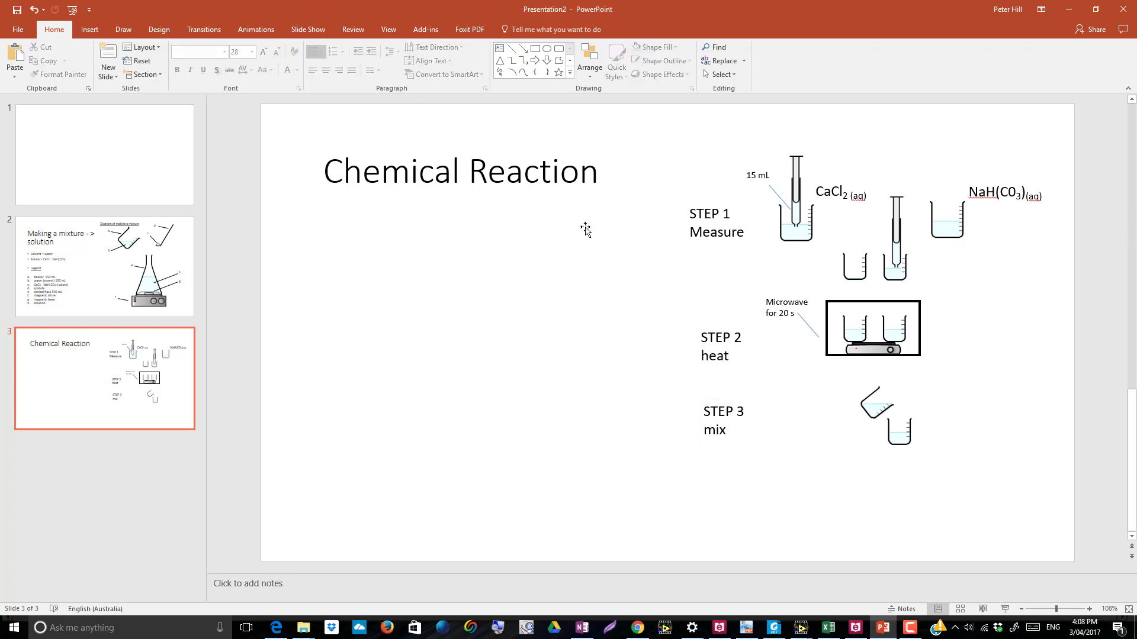
- Switch to the Edge browser, search for "balance online reactions" in a new tab, and open the WebQC equation balancer
left_click(276, 629)
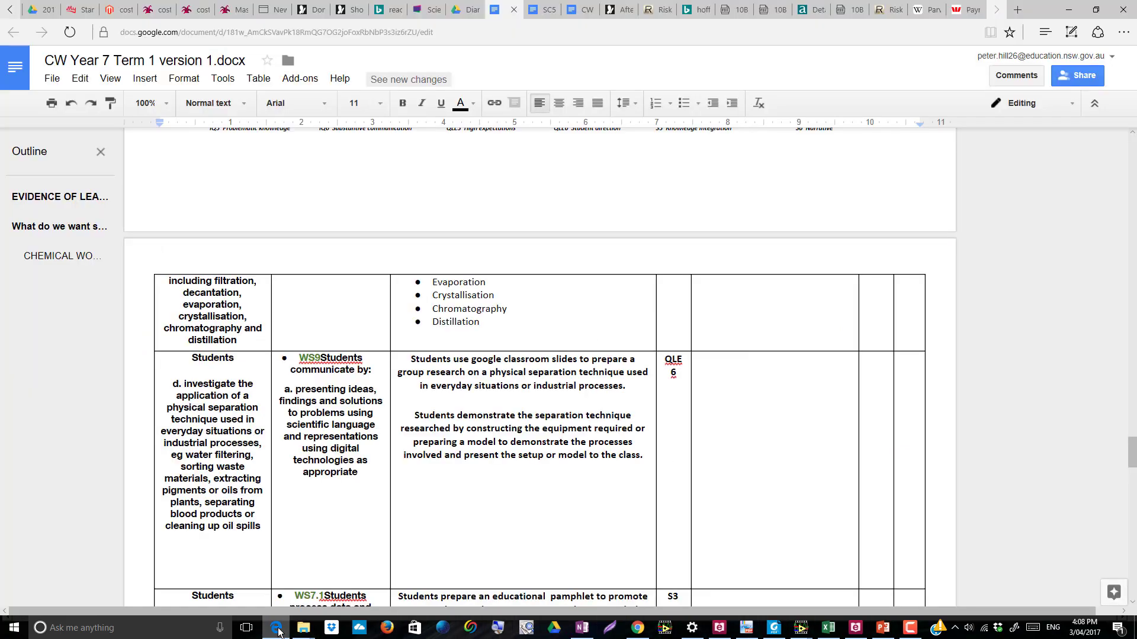
left_click(1017, 10)
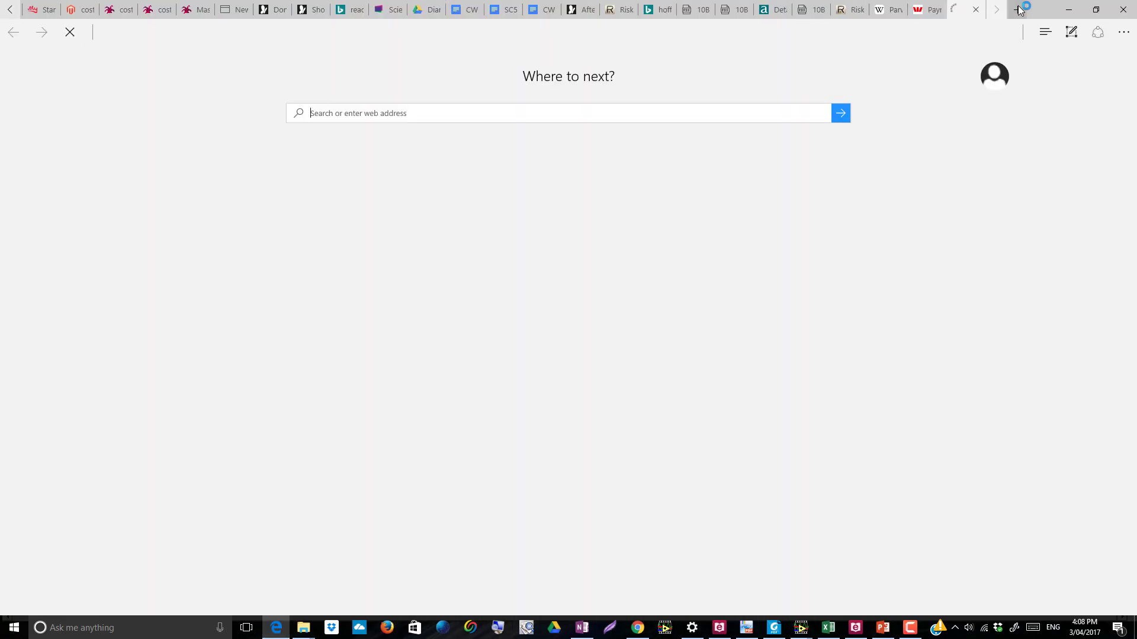
type("balance online")
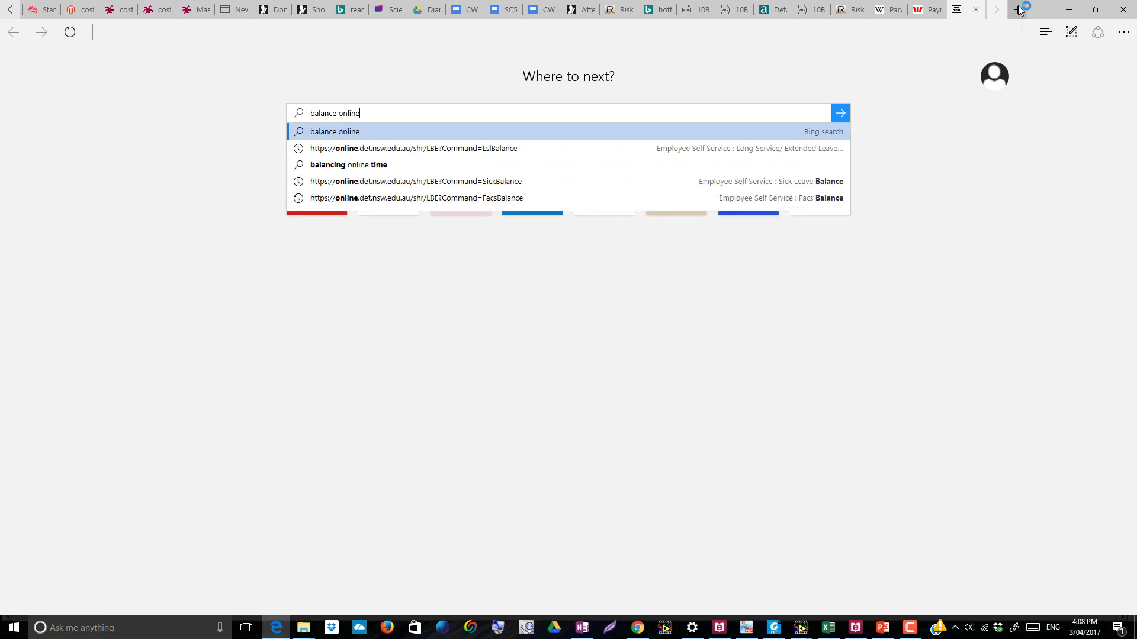
type(" reactions")
key("Return")
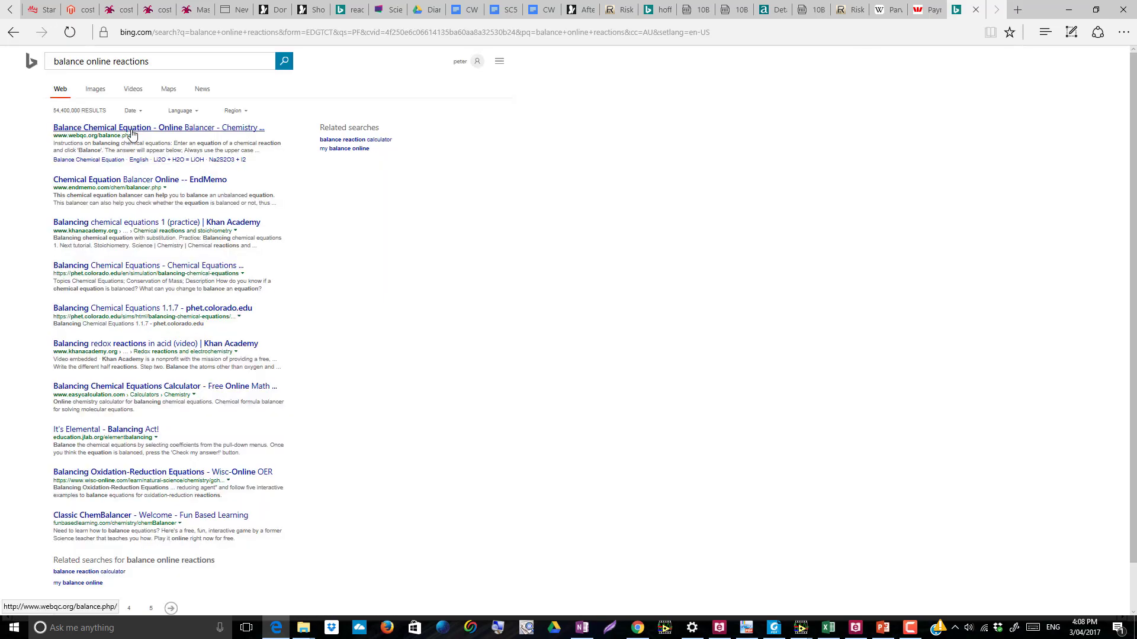
left_click(132, 132)
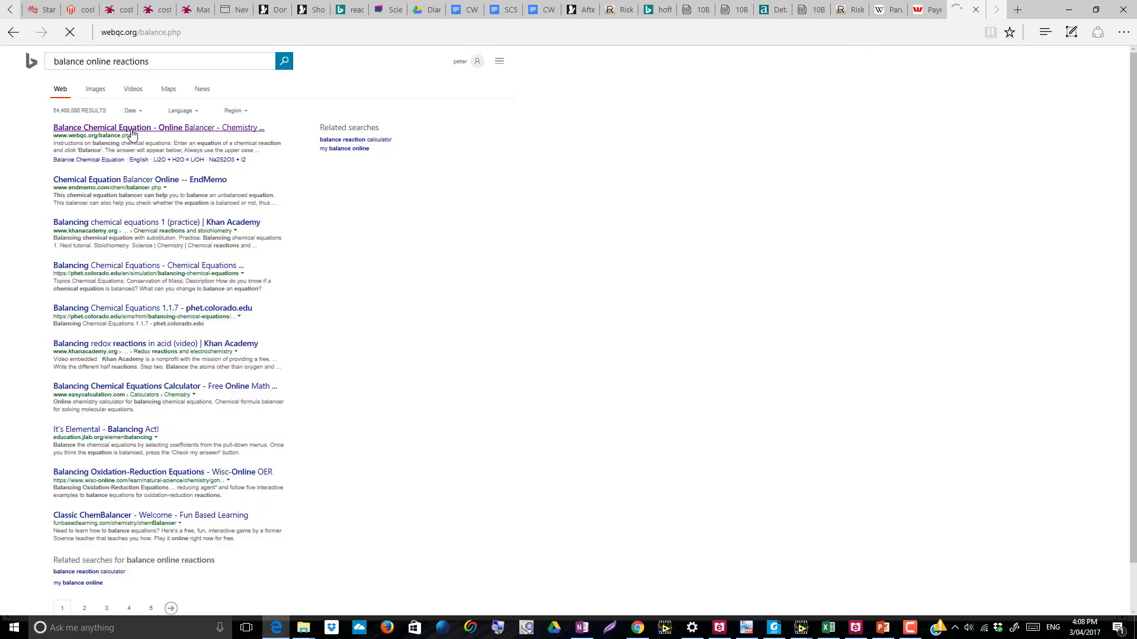
- Enter the equation CaCl2 + NaH(CO3) = Ca(CO3) +NaCl + H2O +CO2 and balance it
type("CaCl2 + N")
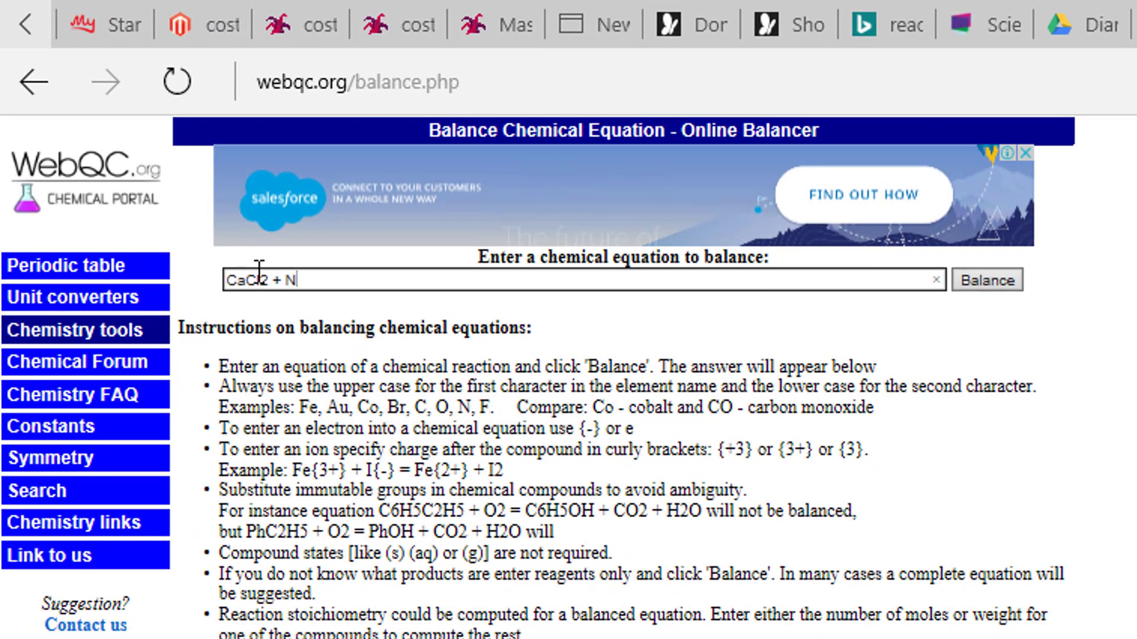
type("aH(Co")
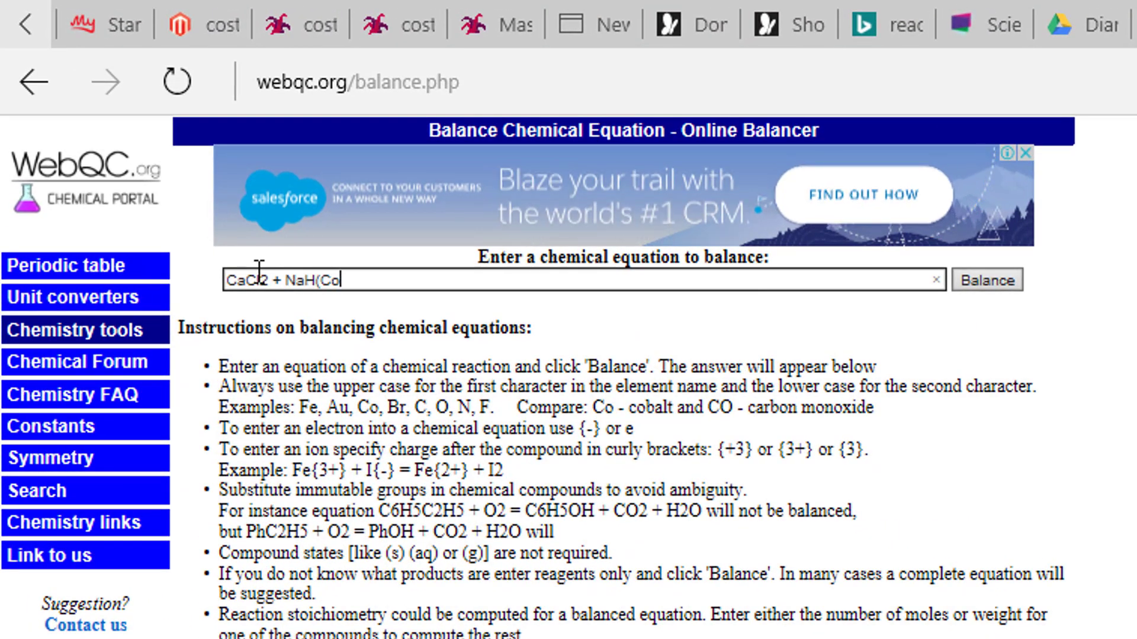
type(")")
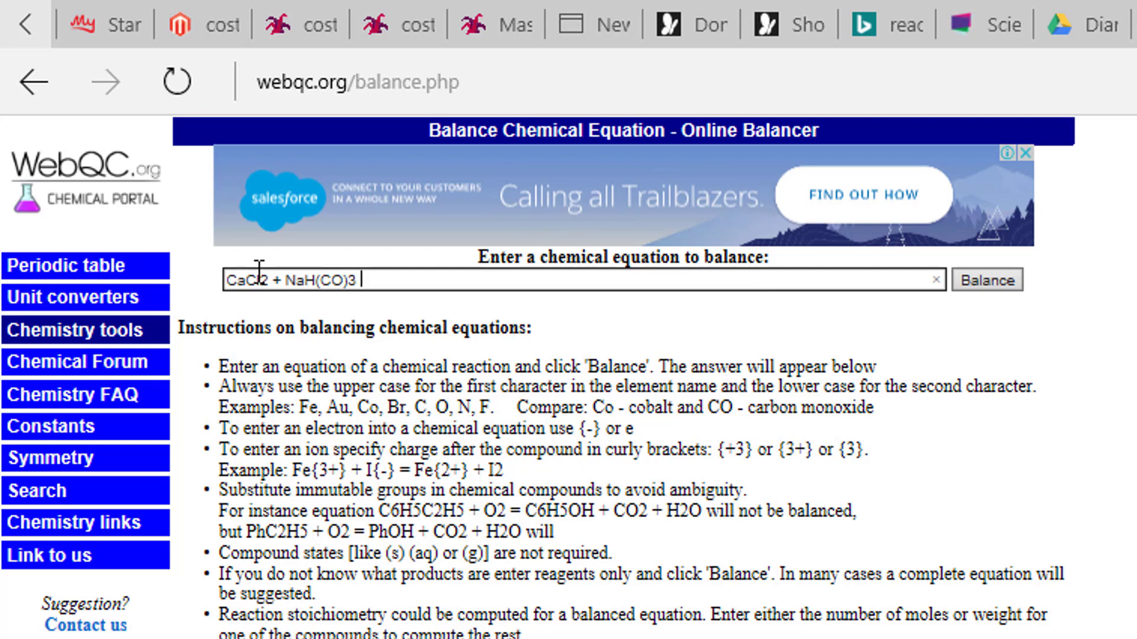
type("3 = Ca")
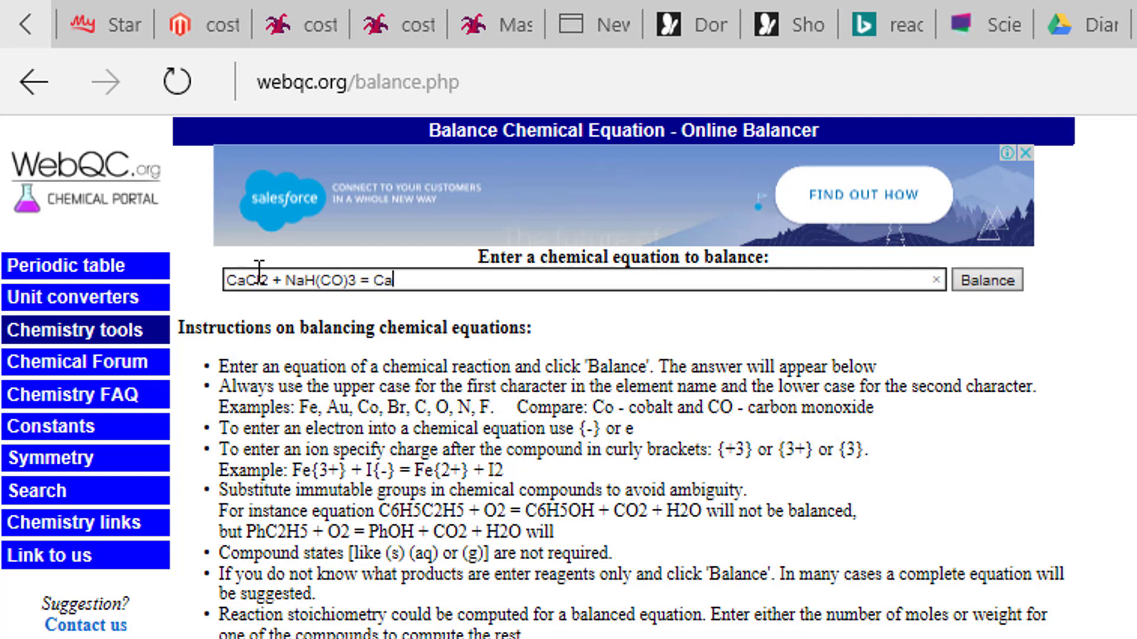
type("(cCO")
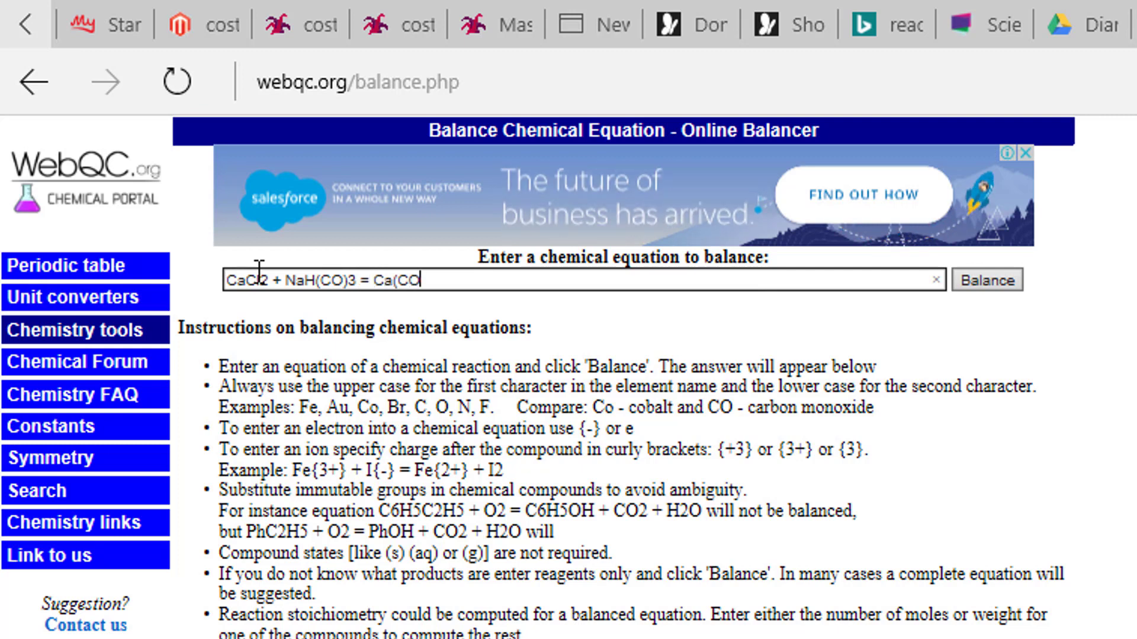
type("3) +NaCl + H2)\\")
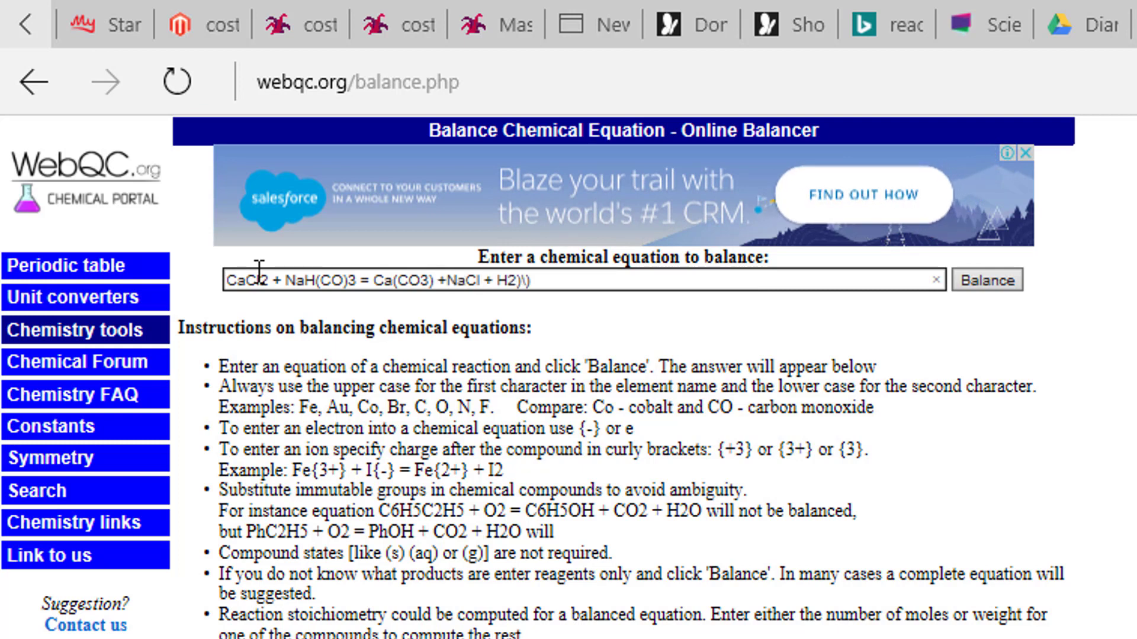
type("O +CO2")
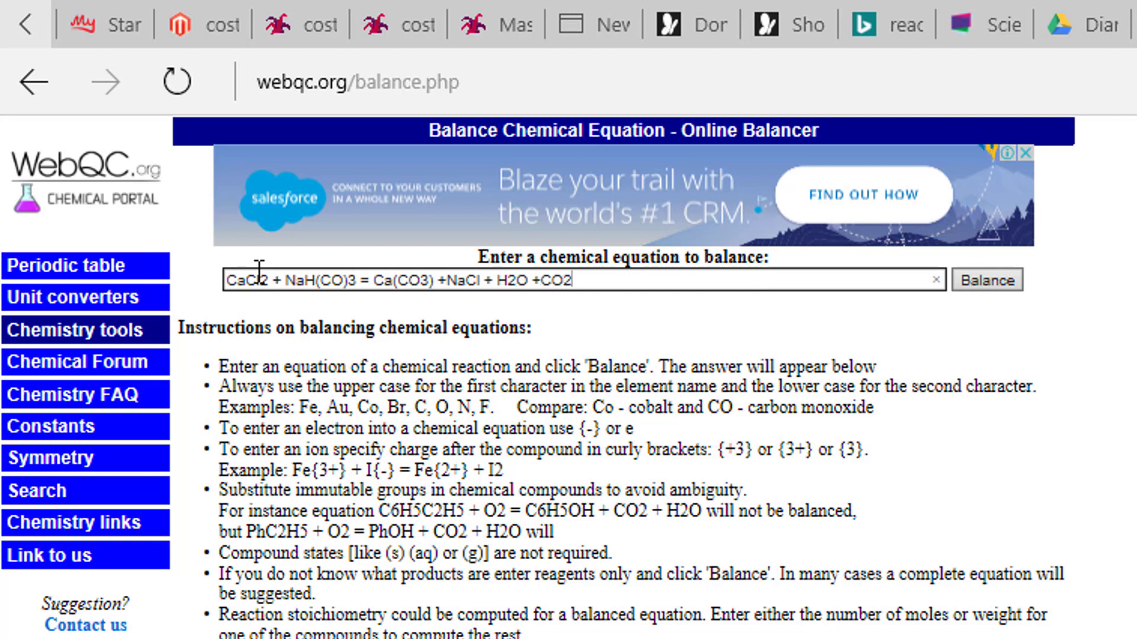
left_click(989, 279)
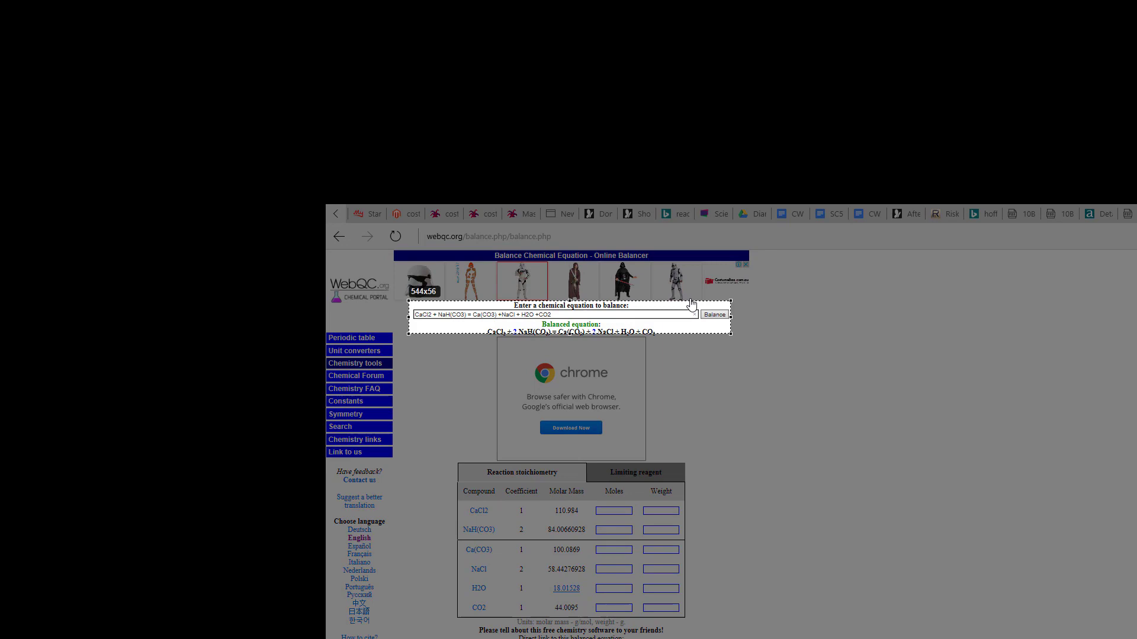
- Copy a screen capture of the entered and balanced equations, and add a new slide after Chemical Reaction in PowerPoint
left_click_drag(691, 304, 732, 340)
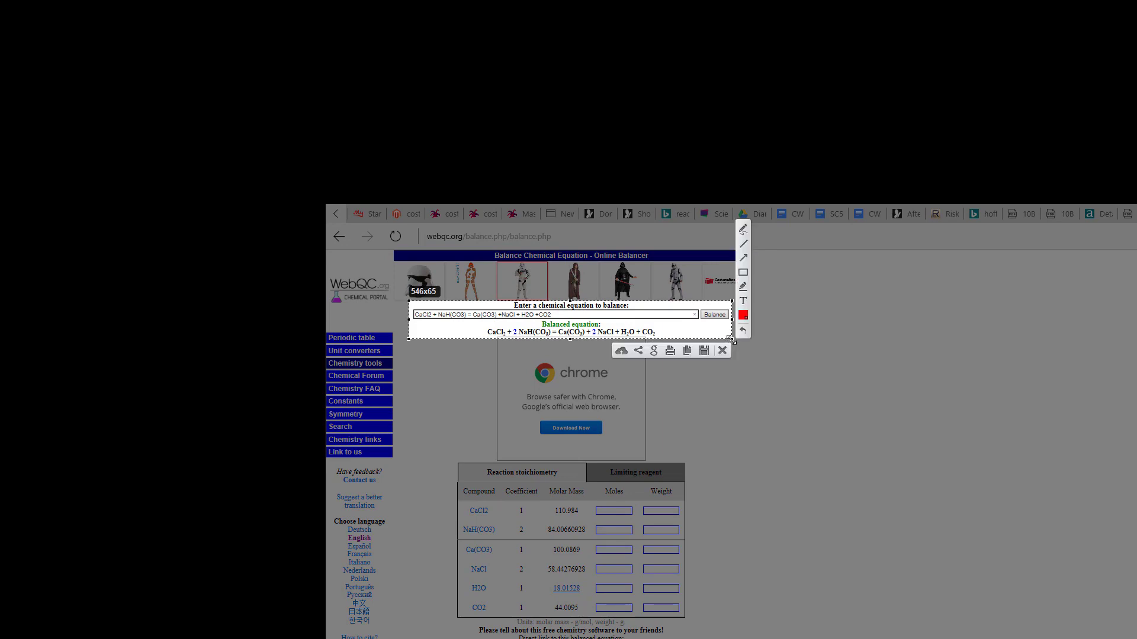
key("ctrl+c")
key("alt+Tab")
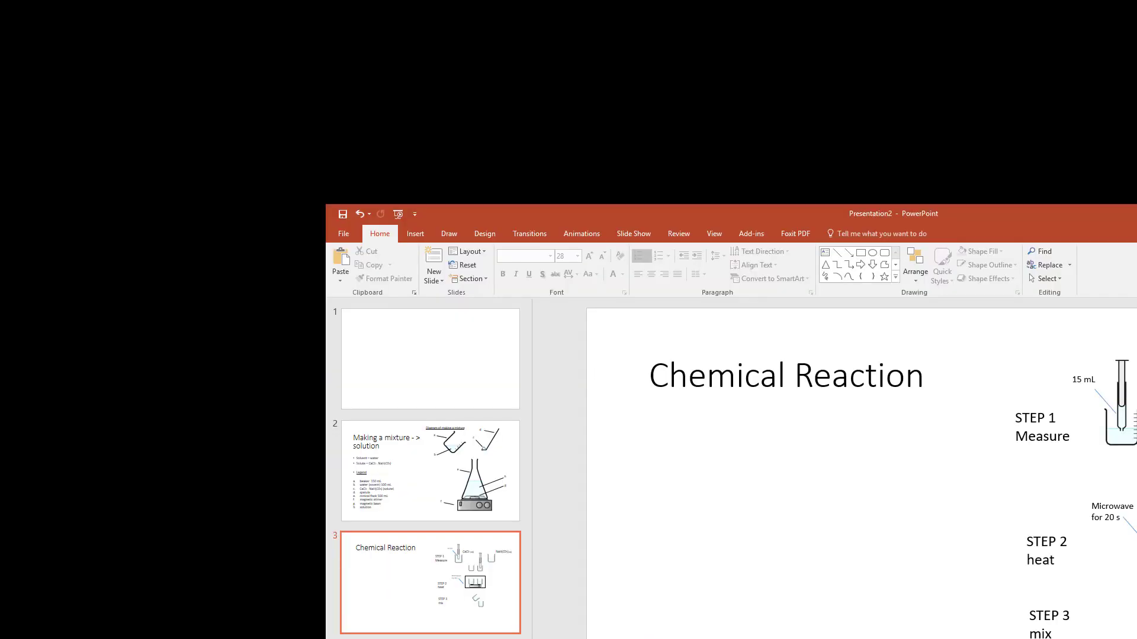
key("ctrl+m")
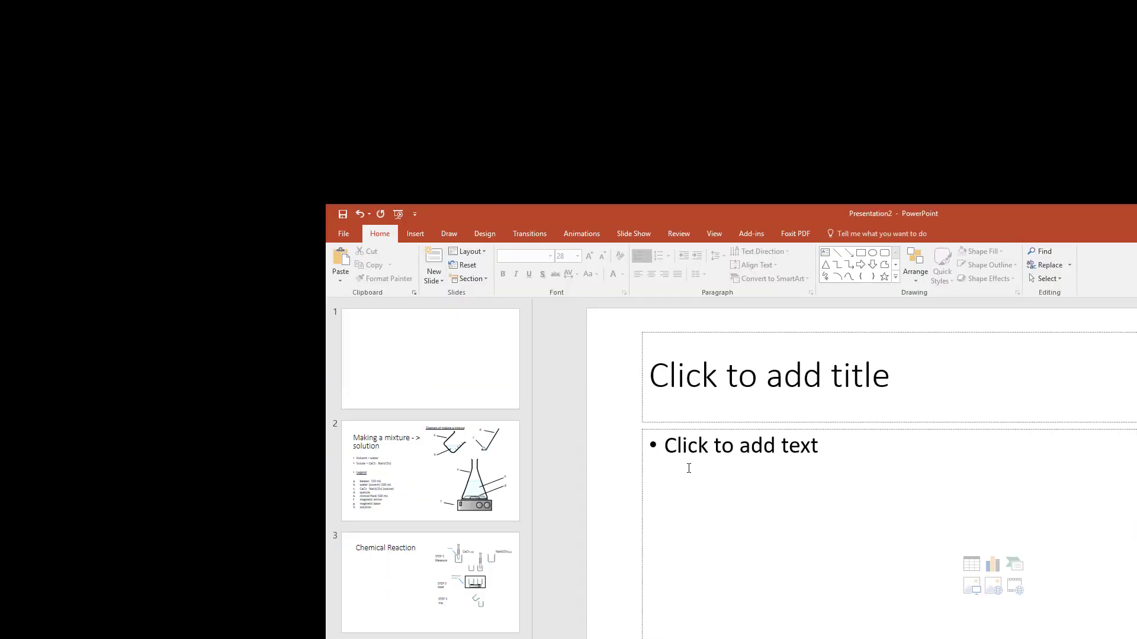
- Try pasting the captured equation onto the new slide, and undo the paste
key("ctrl+v")
key("ctrl+z")
- Copy a screen capture of the entered and balanced equations from the WebQC page again, and return to PowerPoint
key("alt+Tab")
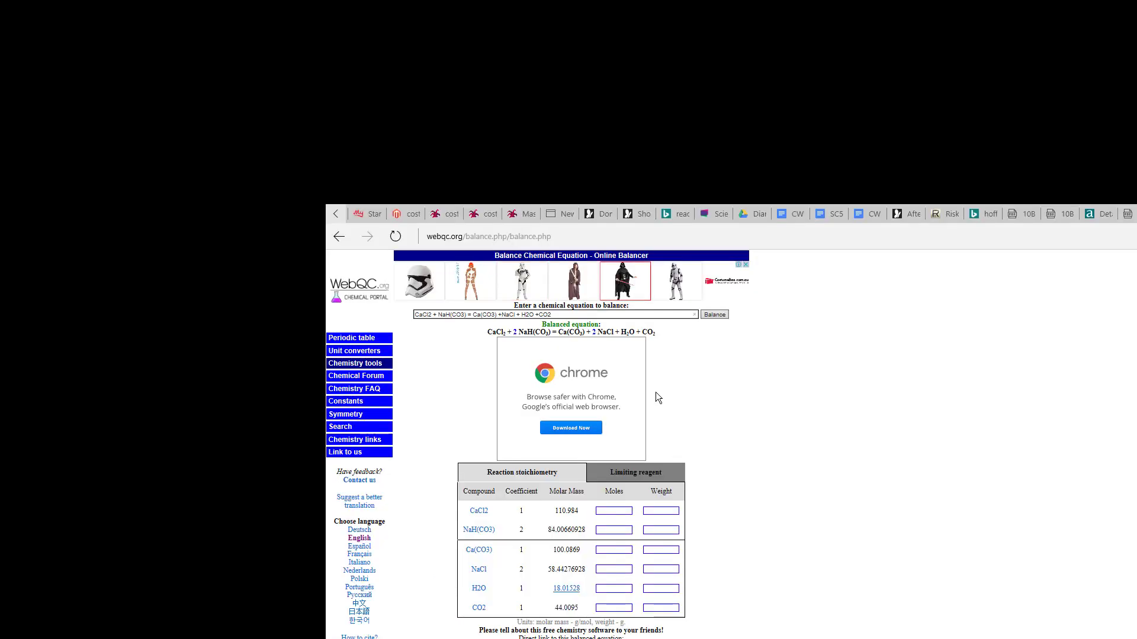
key("Print")
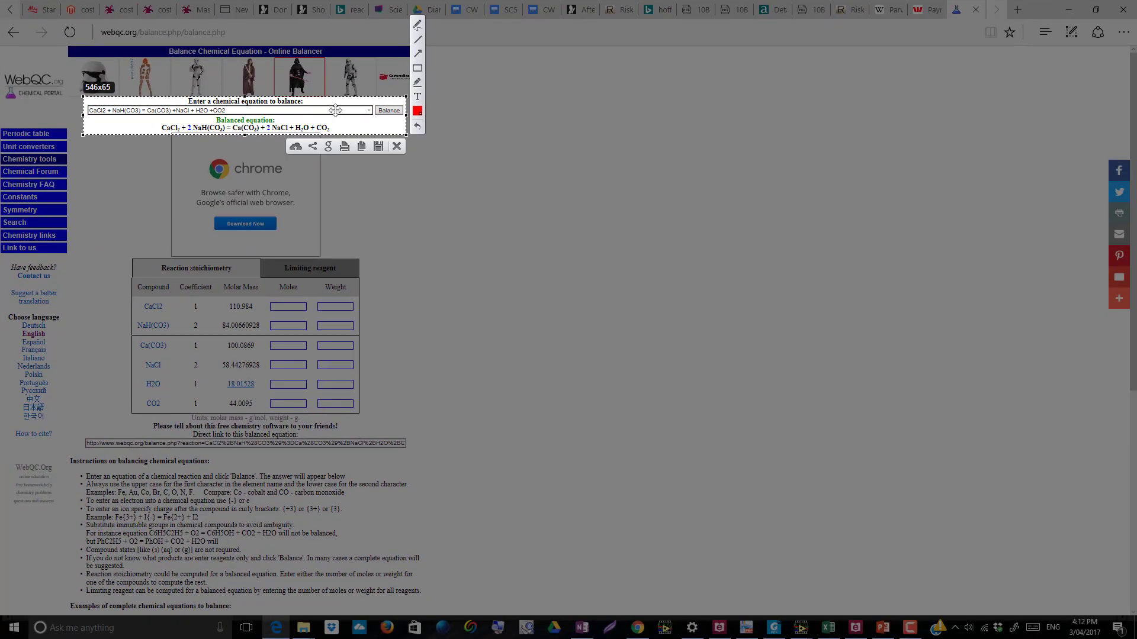
left_click(360, 147)
key("alt+Tab")
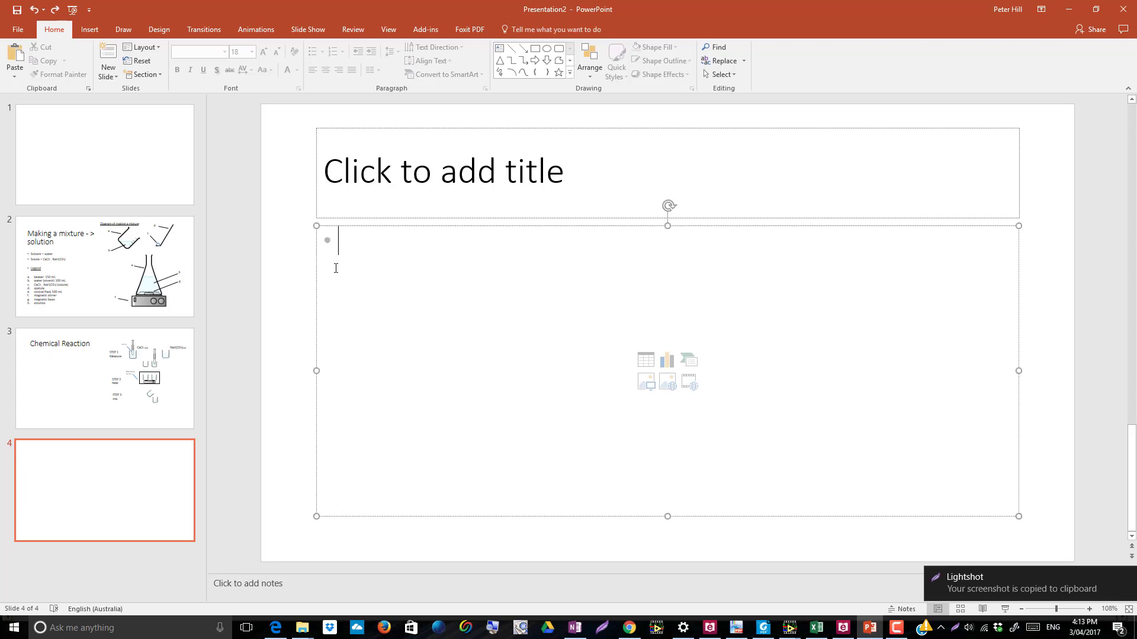
- Paste the equation capture onto the fourth slide, place it just below the title, and enlarge it to about the slide's width
key("ctrl+v")
left_click_drag(491, 350, 279, 325)
left_click_drag(510, 325, 517, 240)
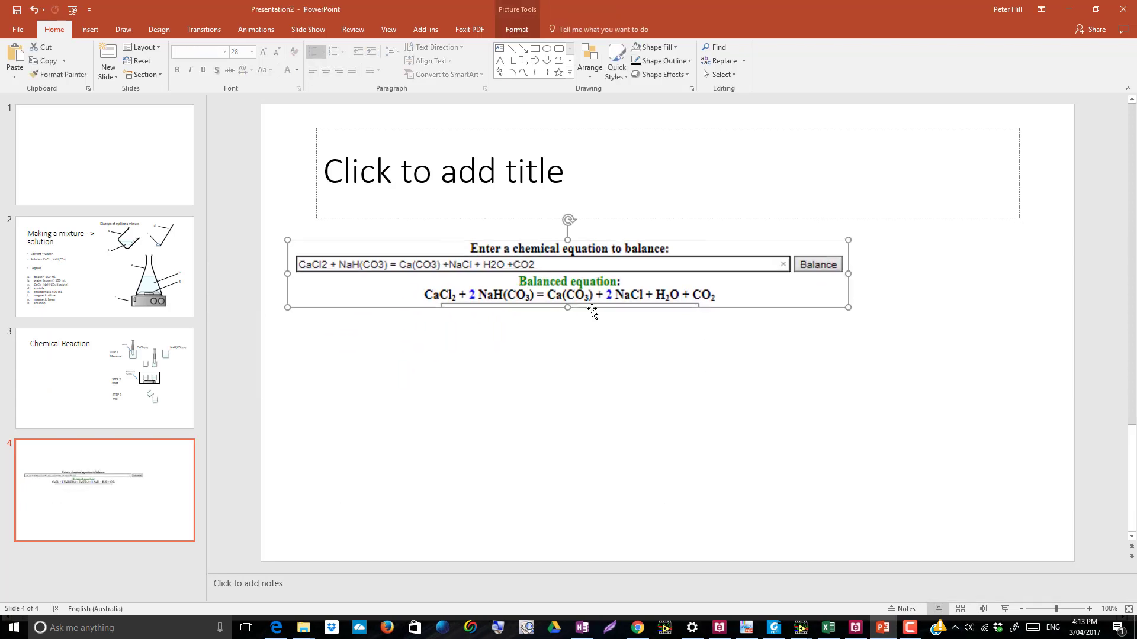
left_click_drag(850, 308, 859, 328)
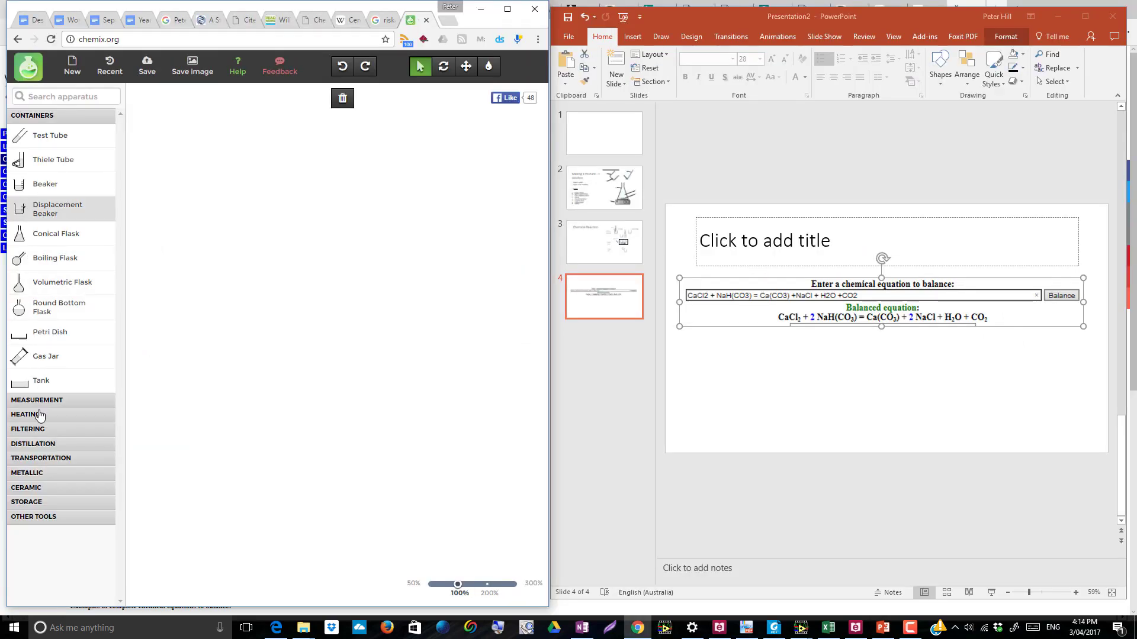
- Switch to Chemix, clear the canvas, and place a filter funnel with a right-facing retort stand beside it
left_click_drag(45, 183, 428, 291)
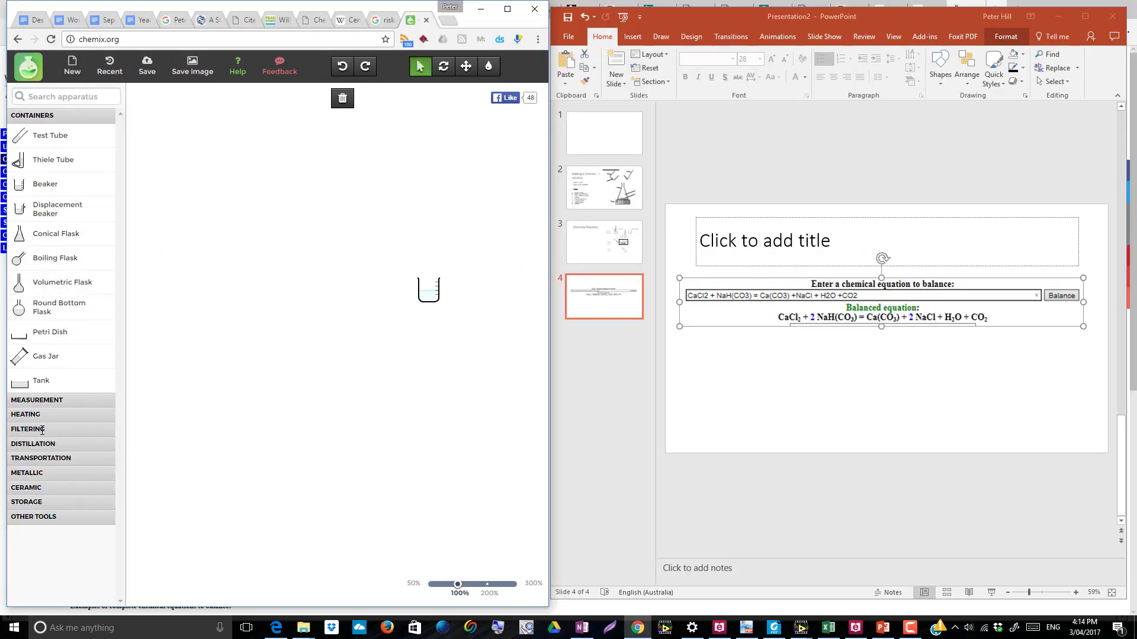
key("Delete")
left_click(35, 431)
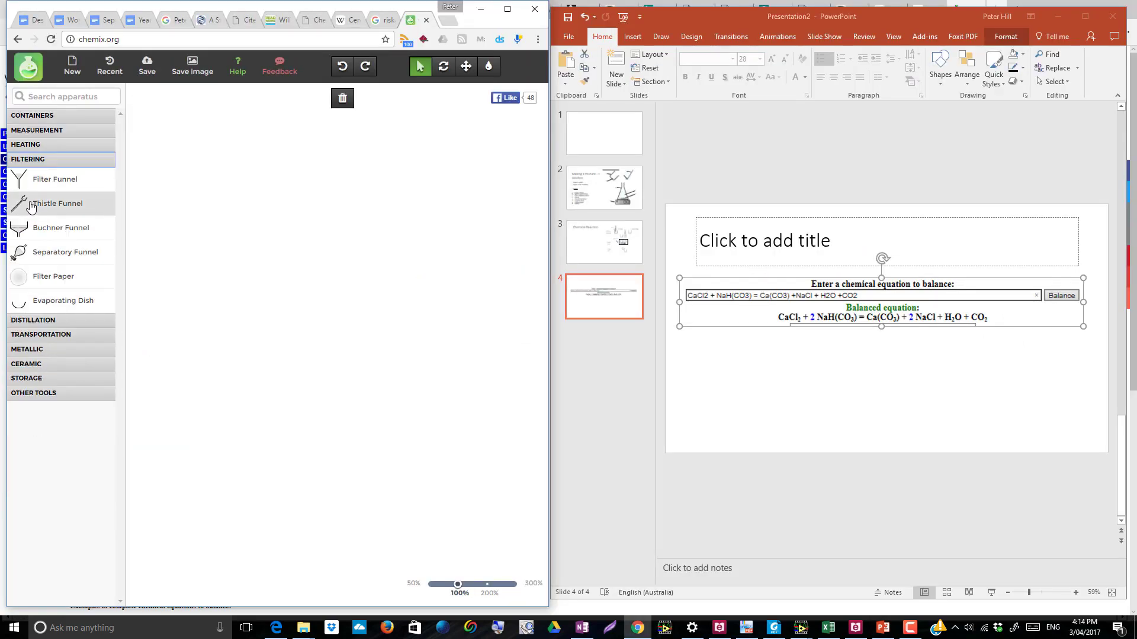
left_click_drag(47, 180, 367, 268)
left_click(26, 349)
left_click_drag(18, 247, 271, 301)
left_click(137, 148)
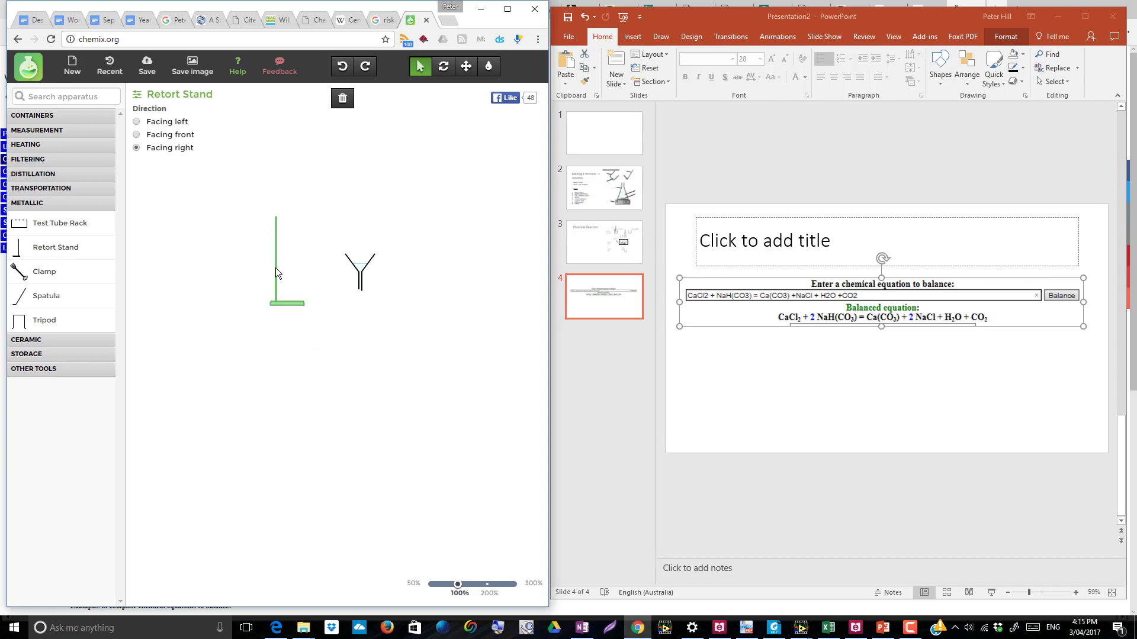
left_click_drag(457, 585, 466, 584)
left_click_drag(267, 309, 300, 341)
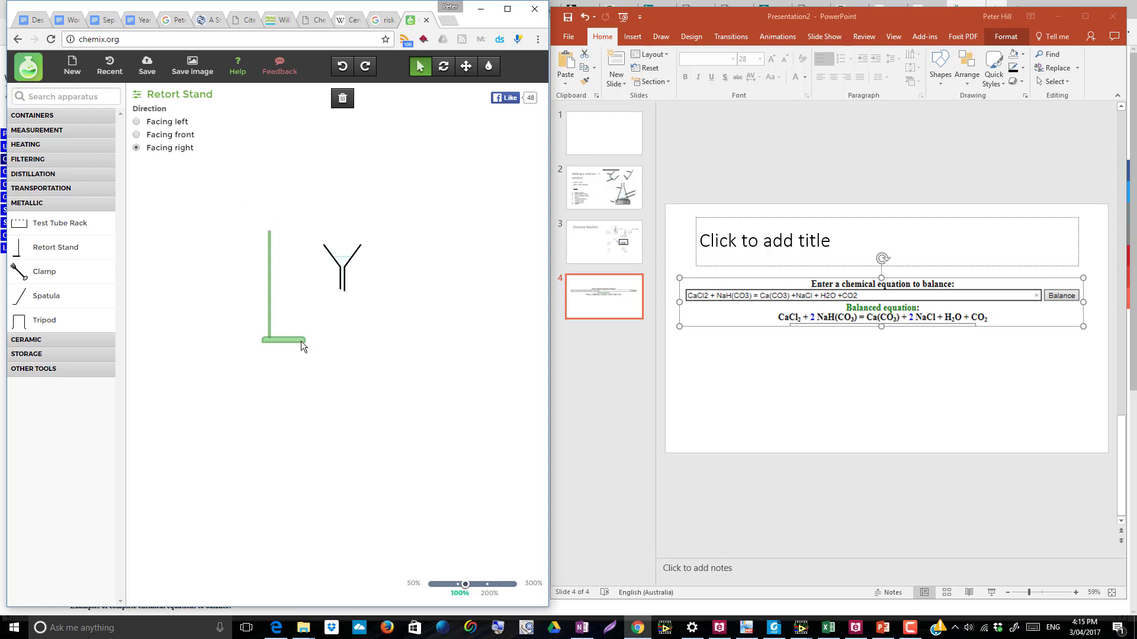
- Search the apparatus library for a clamp and add it to the diagram
left_click(87, 160)
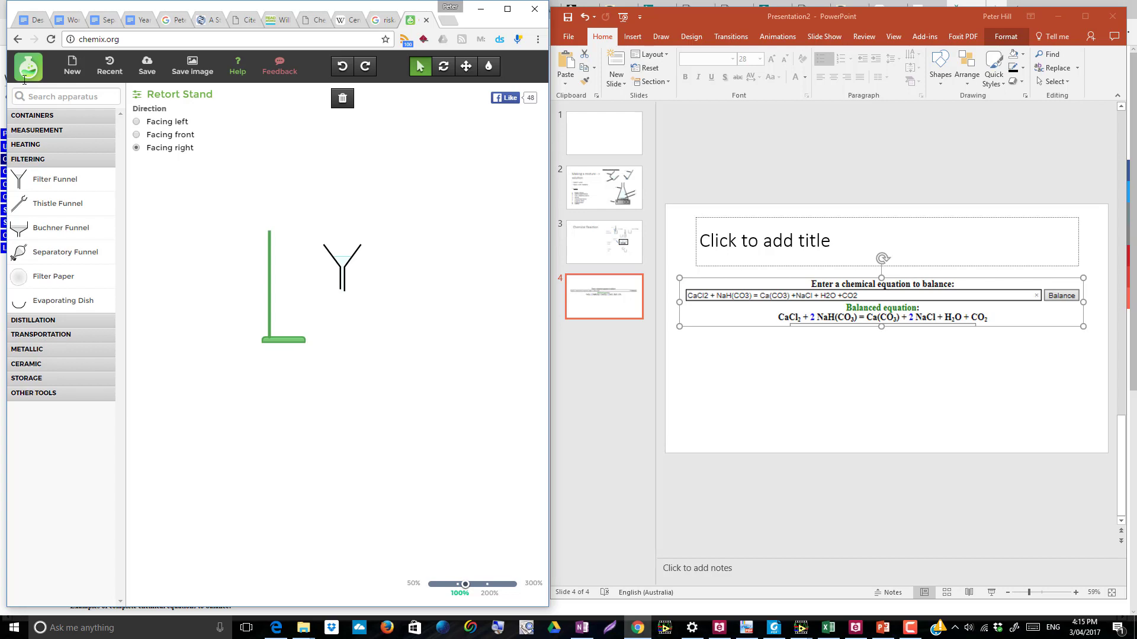
left_click(60, 97)
type("RI")
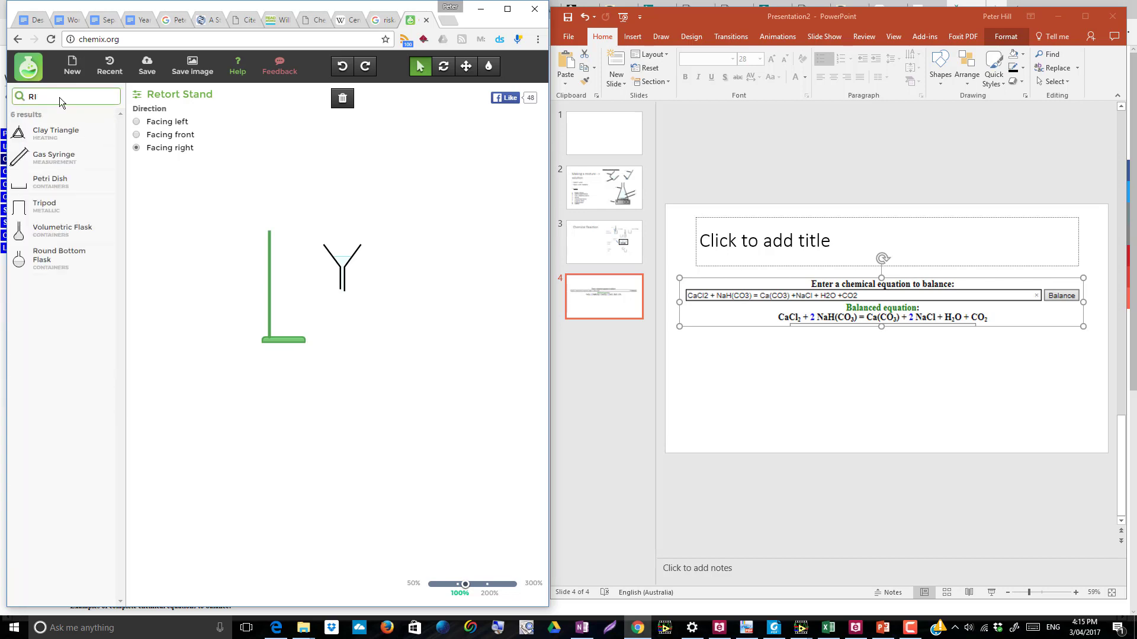
key("BackSpace")
key("BackSpace")
type("CLAMP")
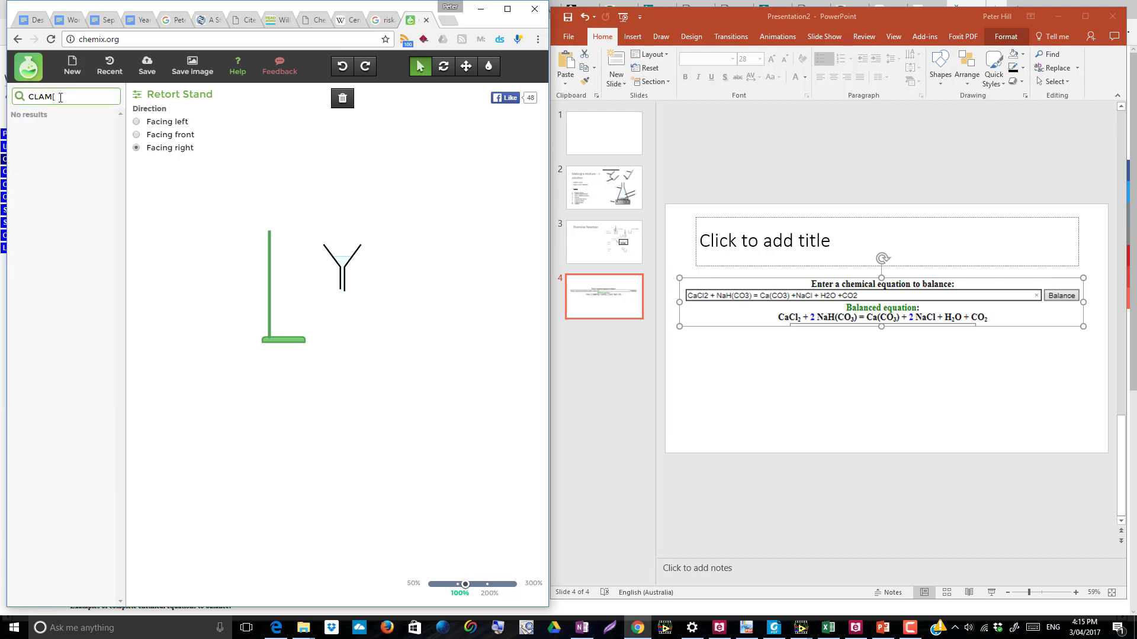
left_click(21, 133)
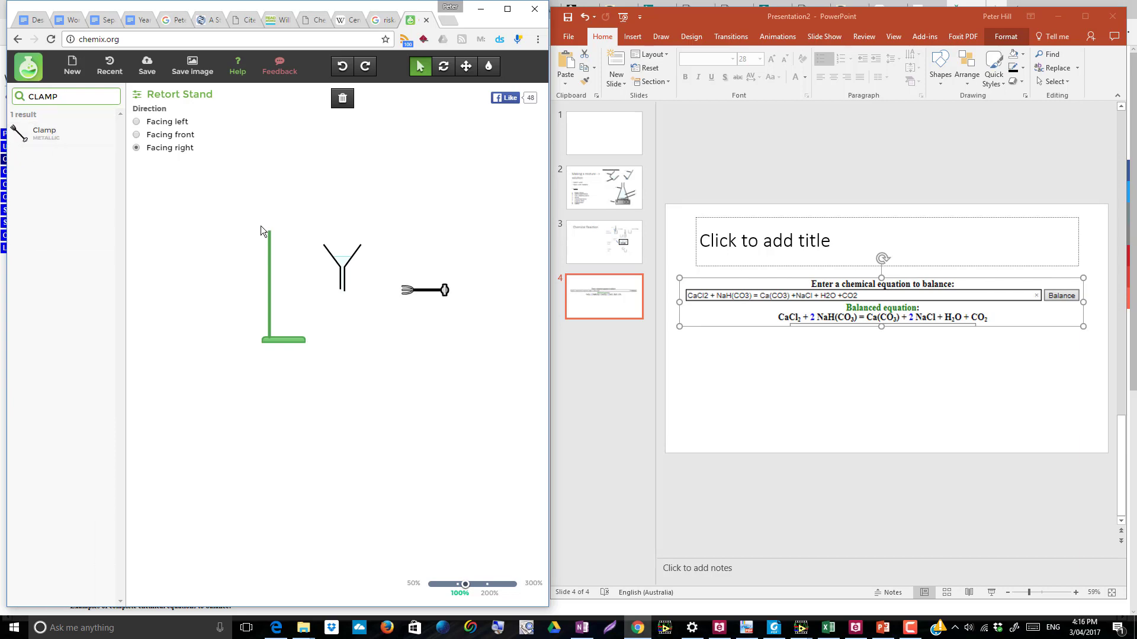
- Rotate the clamp, attach it to the retort stand, and seat the filter funnel's stem in its jaws
left_click(417, 290)
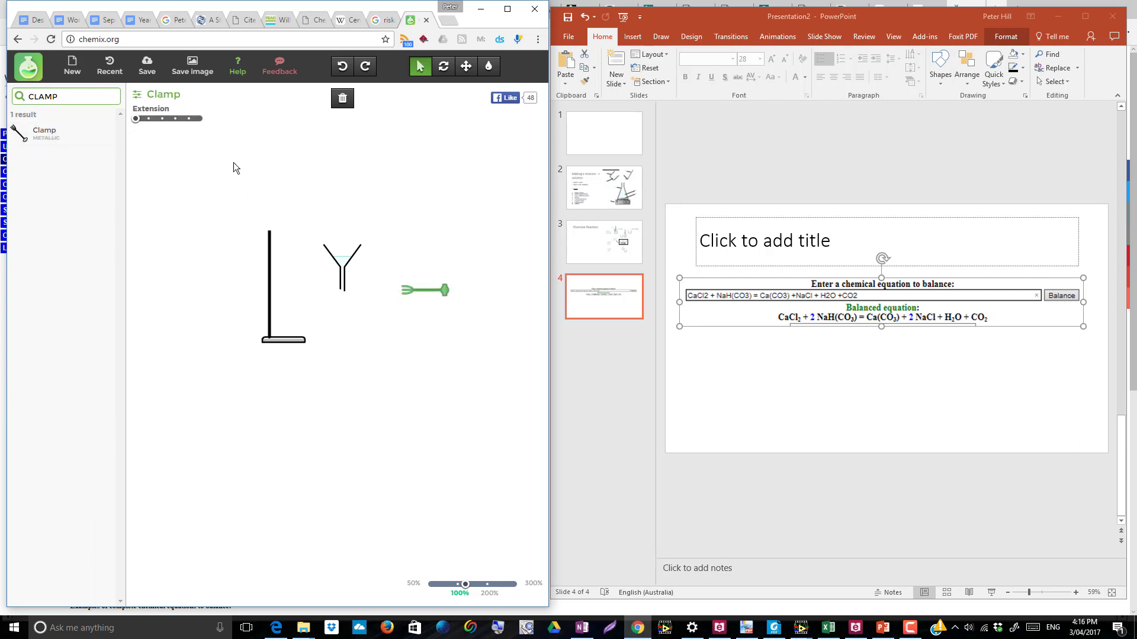
left_click_drag(151, 119, 135, 119)
left_click_drag(408, 290, 242, 293)
left_click(443, 66)
left_click(420, 66)
left_click_drag(340, 264, 349, 261)
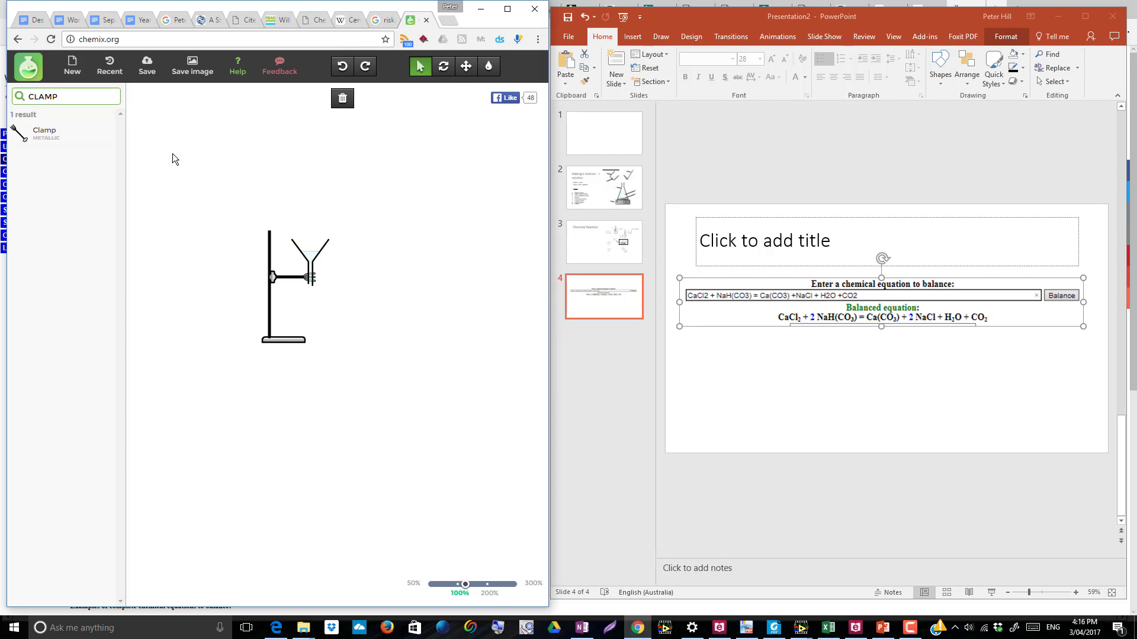
- Clear the apparatus search, add a beaker beneath the filter funnel, and enlarge the beaker
double_click(21, 100)
key("BackSpace")
left_click(48, 113)
left_click(37, 188)
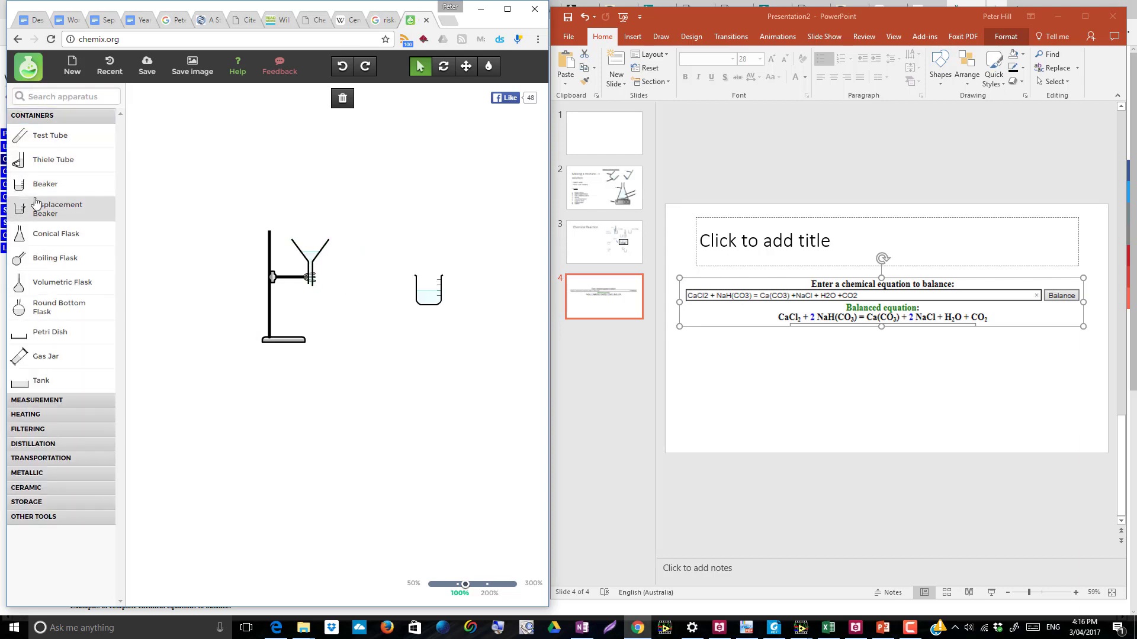
left_click_drag(433, 305, 317, 341)
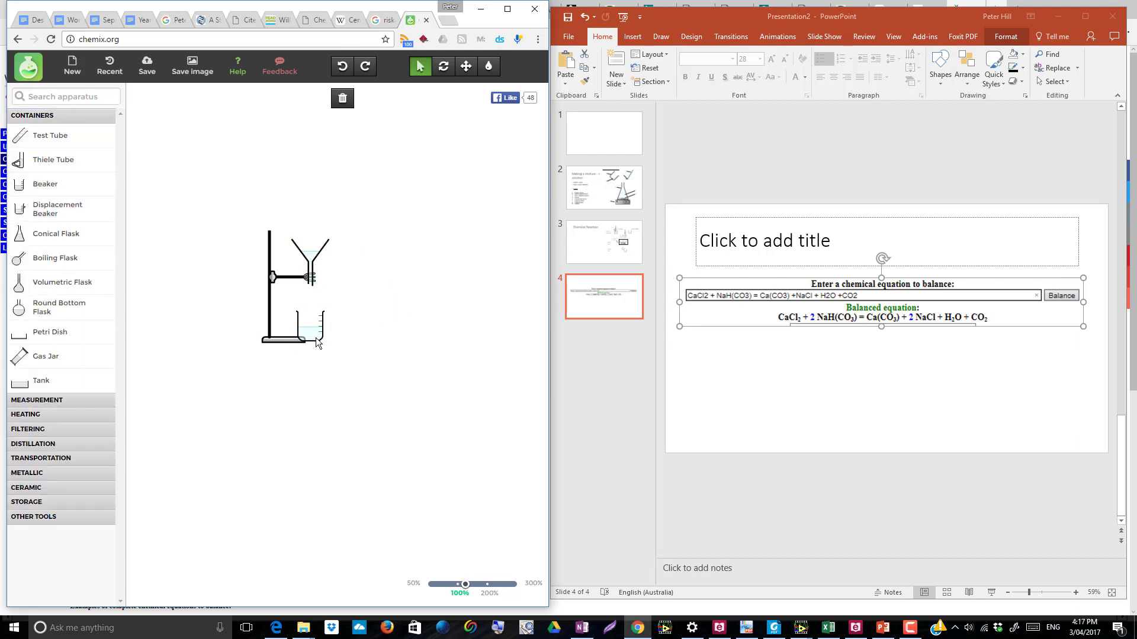
left_click(311, 329)
left_click_drag(170, 119, 191, 118)
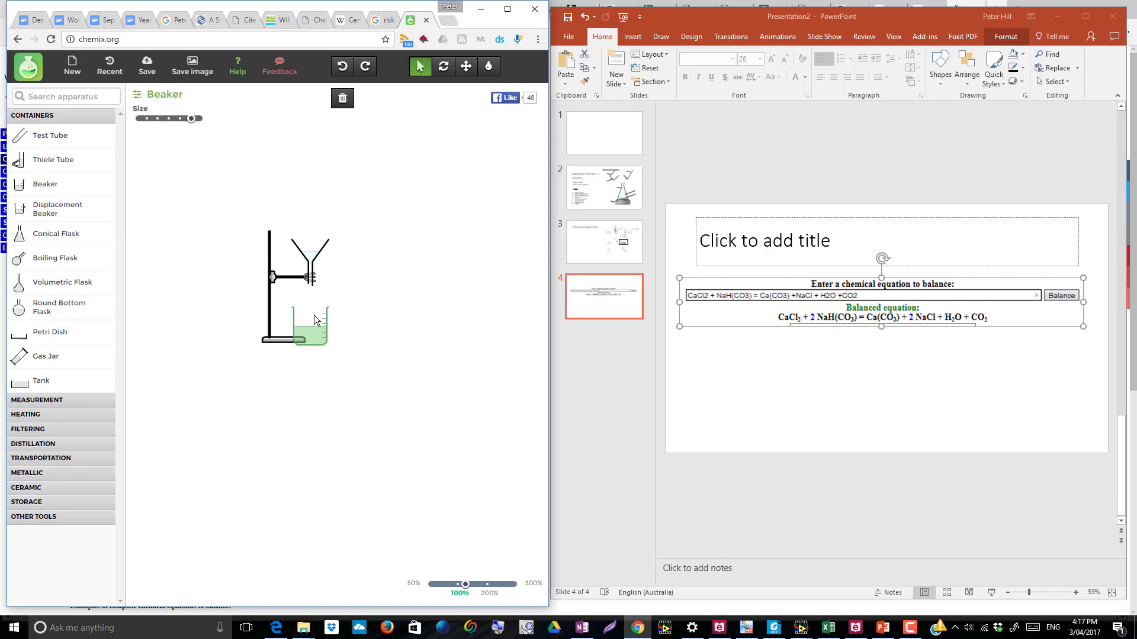
- Set the retort stand to face front, and lower the beaker level with the stand's base
left_click(293, 339)
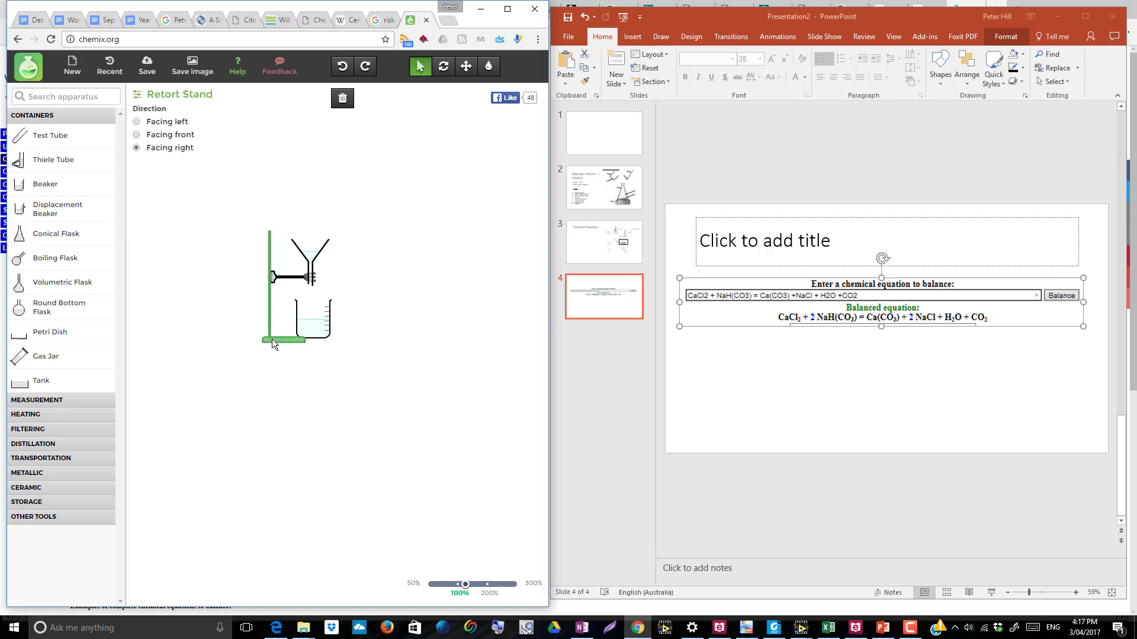
left_click(136, 134)
left_click_drag(300, 312, 303, 316)
left_click(410, 293)
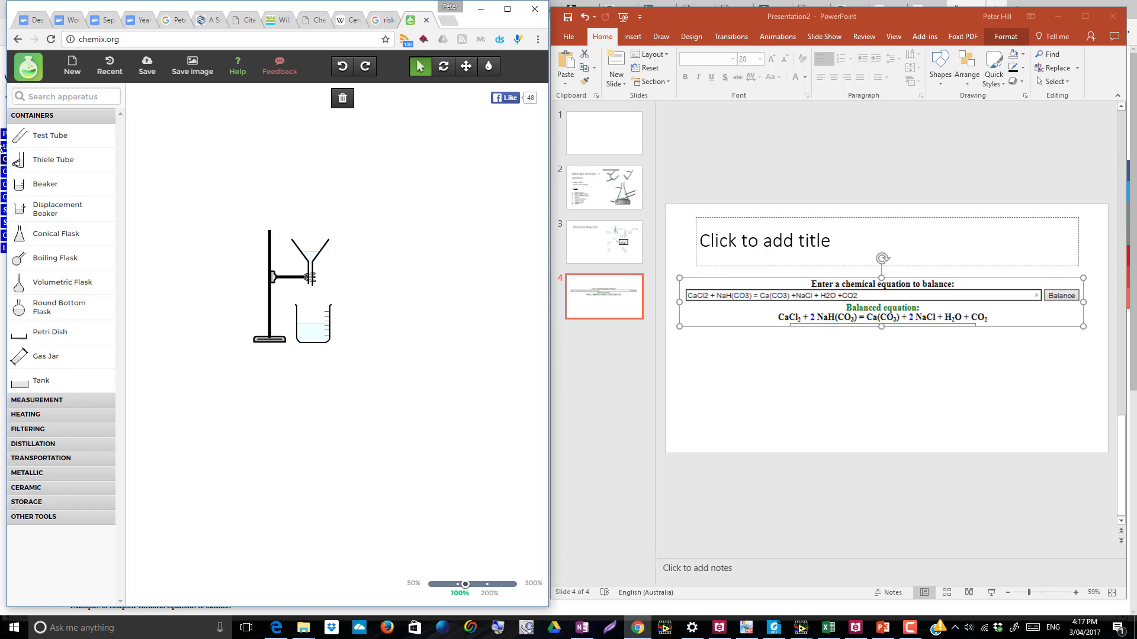
- Add a second beaker above the filter funnel, tilted as if pouring into it
left_click(57, 209)
left_click_drag(424, 275, 348, 175)
left_click(341, 177)
left_click(443, 67)
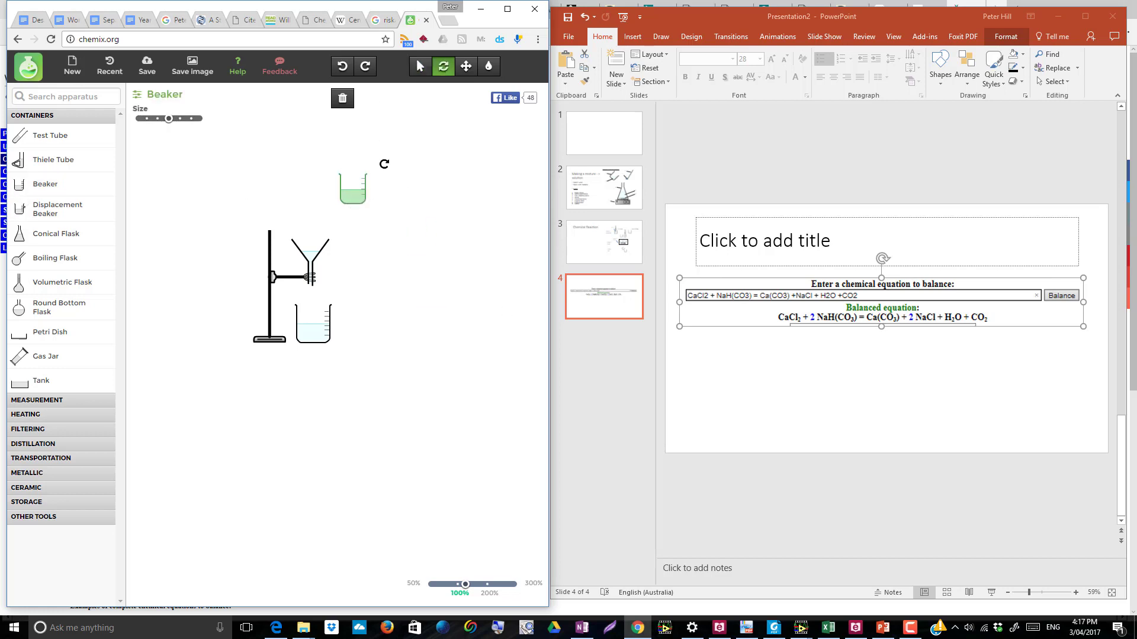
left_click_drag(383, 163, 296, 145)
left_click_drag(351, 193, 342, 225)
left_click(419, 68)
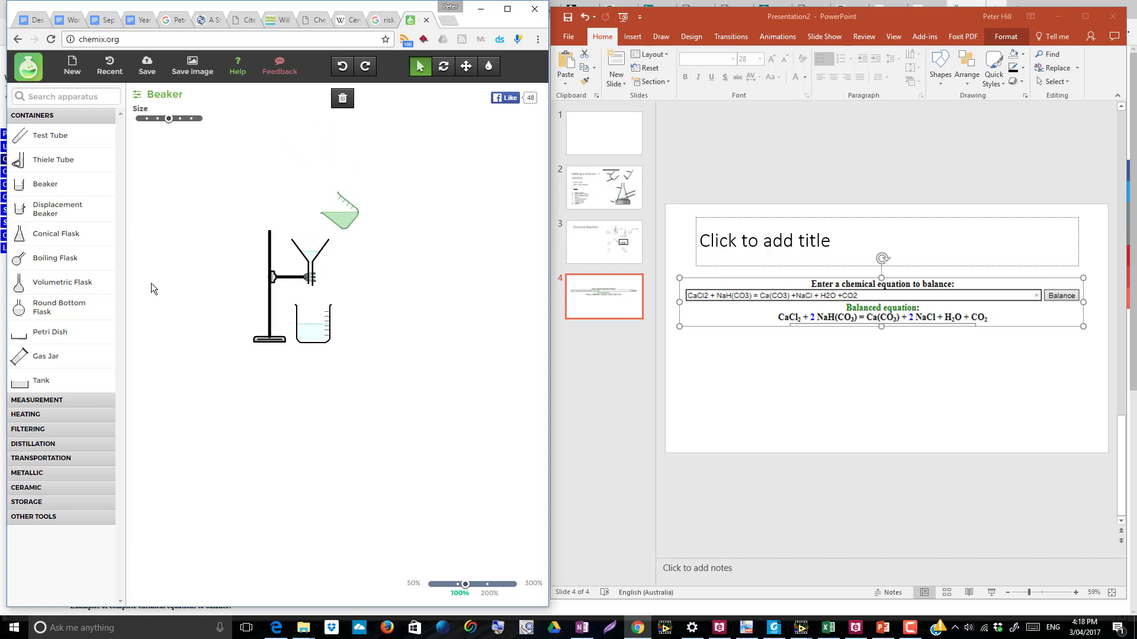
- Place a filter paper beside the beaker under the funnel
left_click(45, 427)
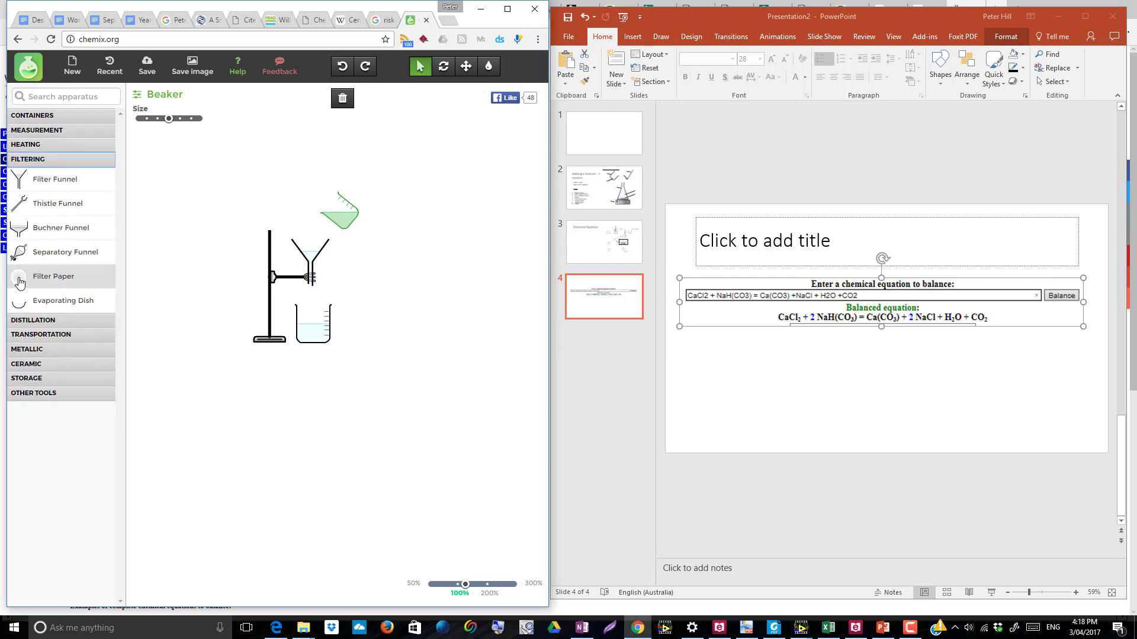
left_click_drag(24, 277, 421, 336)
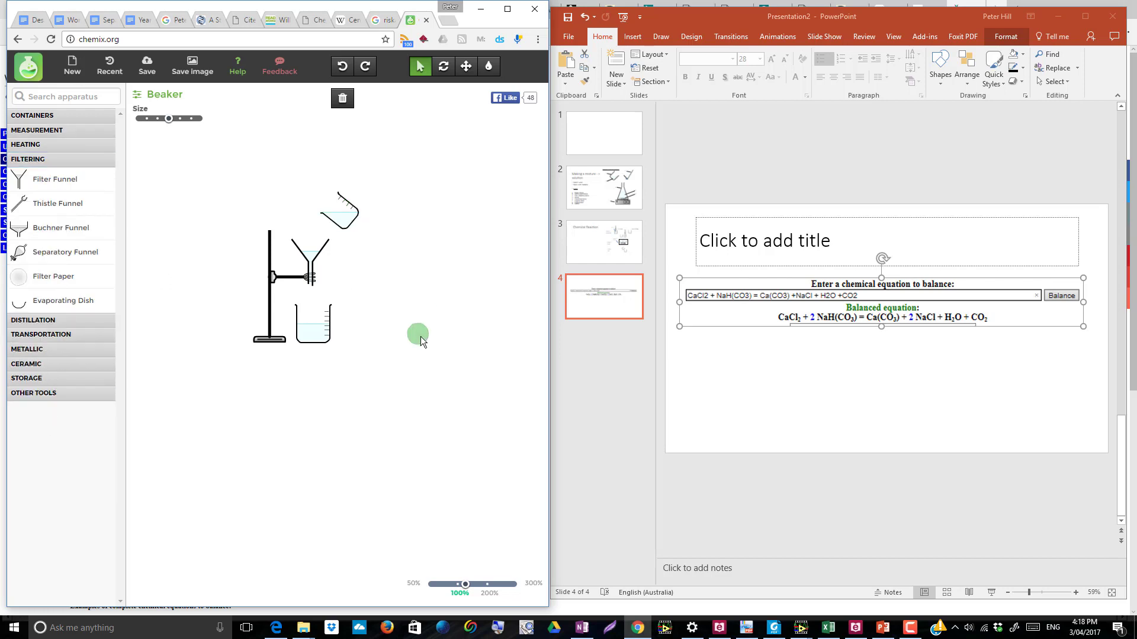
- Try adding a dropper pipette above the retort stand, and delete it
left_click(61, 378)
left_click(59, 212)
left_click(62, 206)
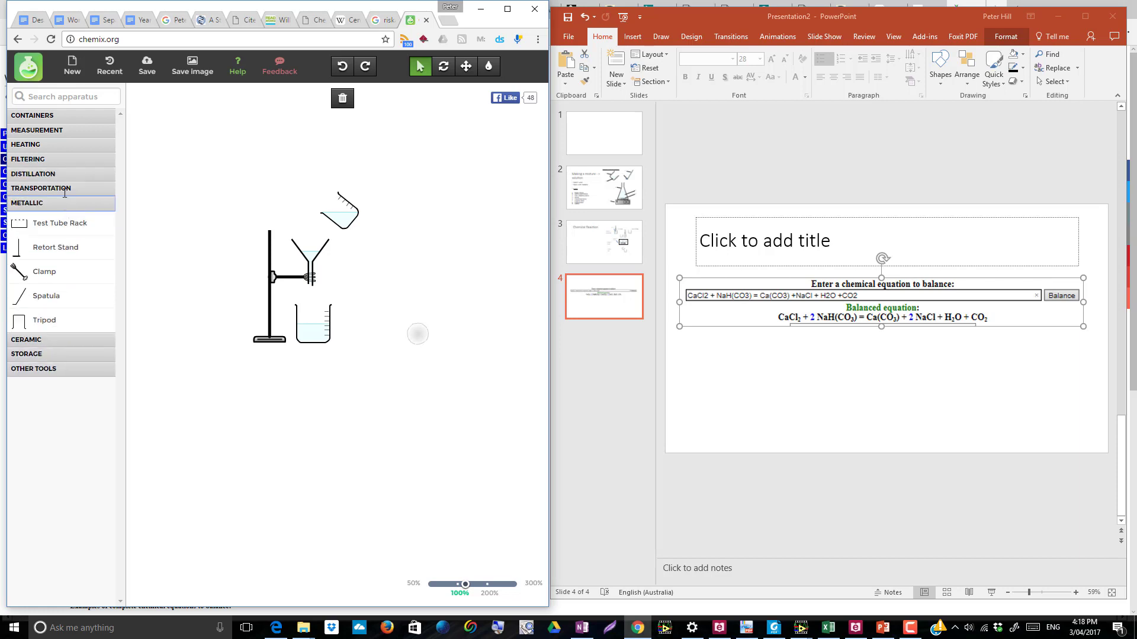
left_click(64, 188)
left_click(65, 175)
left_click(72, 118)
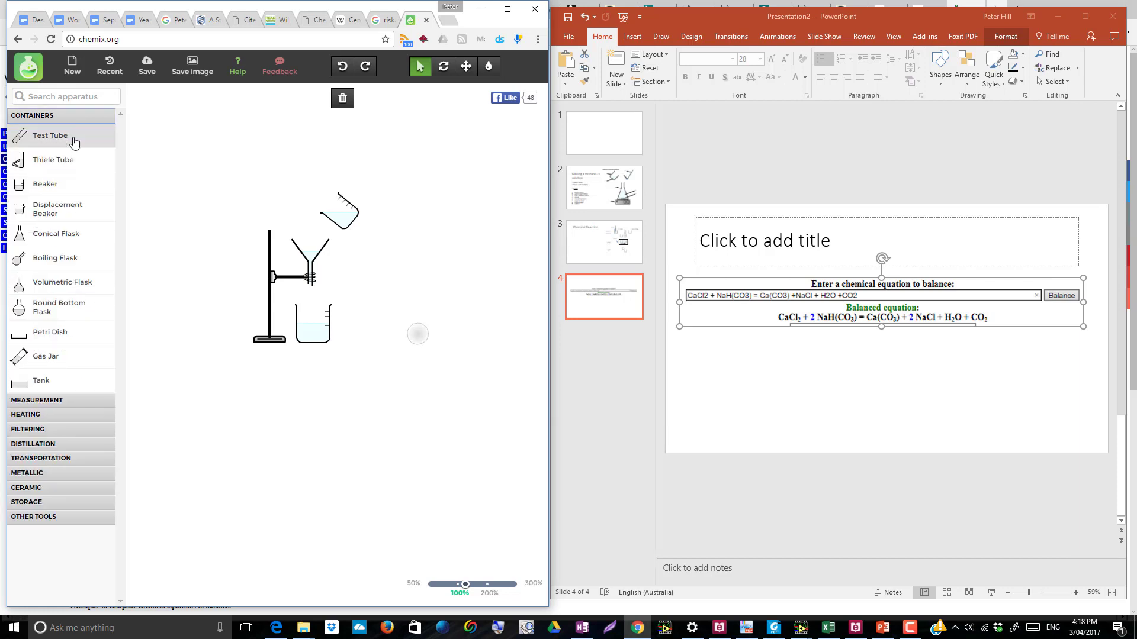
left_click(41, 401)
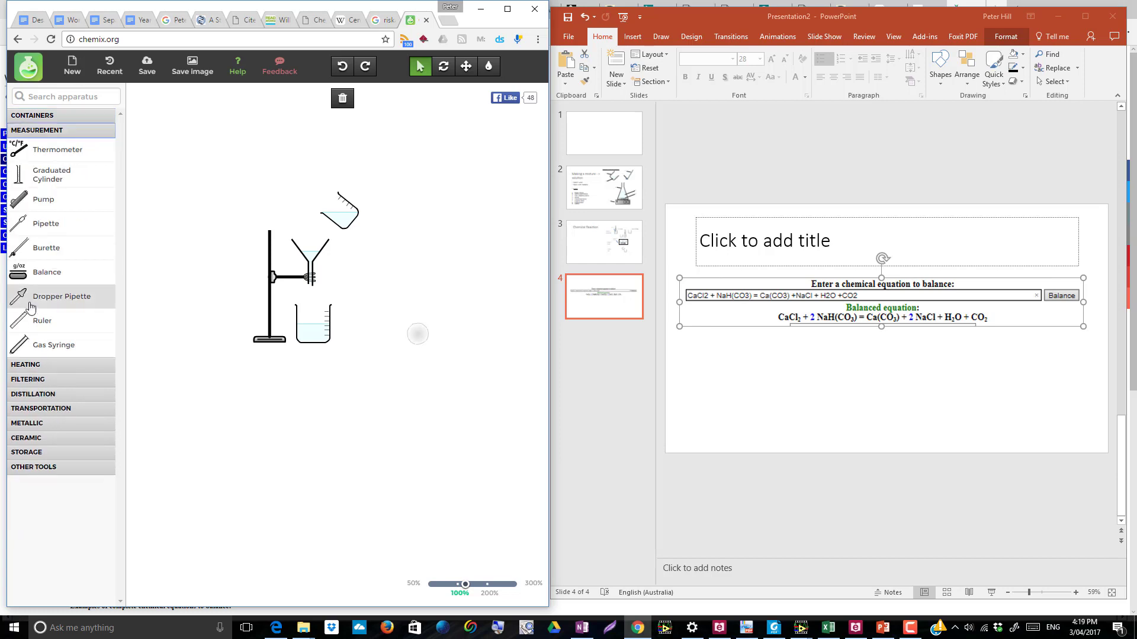
left_click_drag(59, 296, 264, 192)
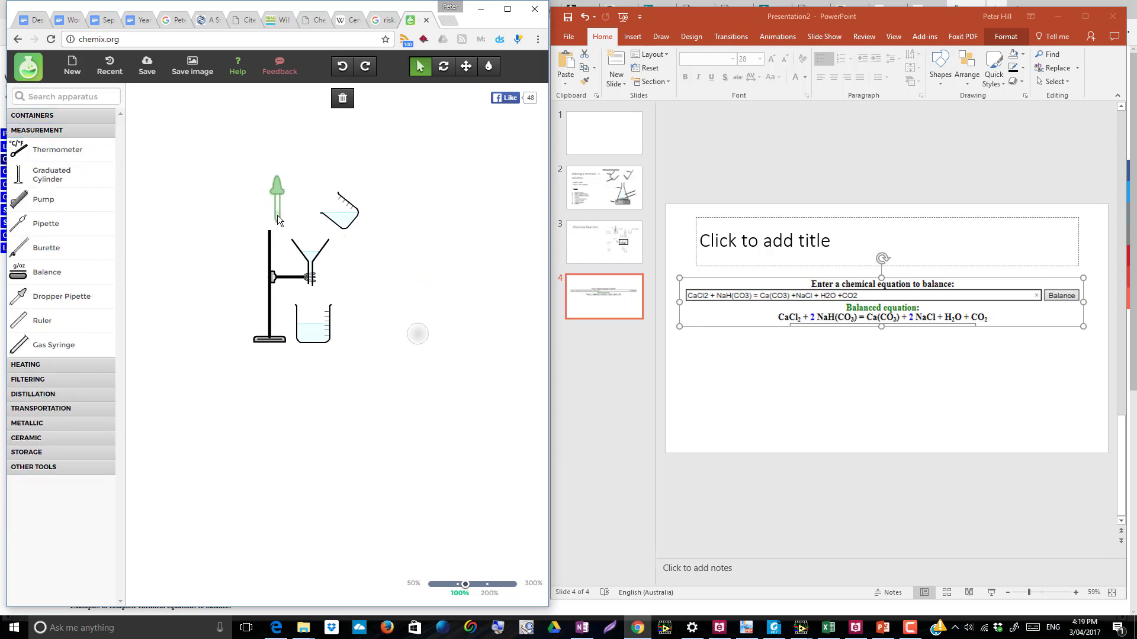
left_click(279, 214)
key("Delete")
- Add a third, upright beaker above the retort stand
left_click(36, 115)
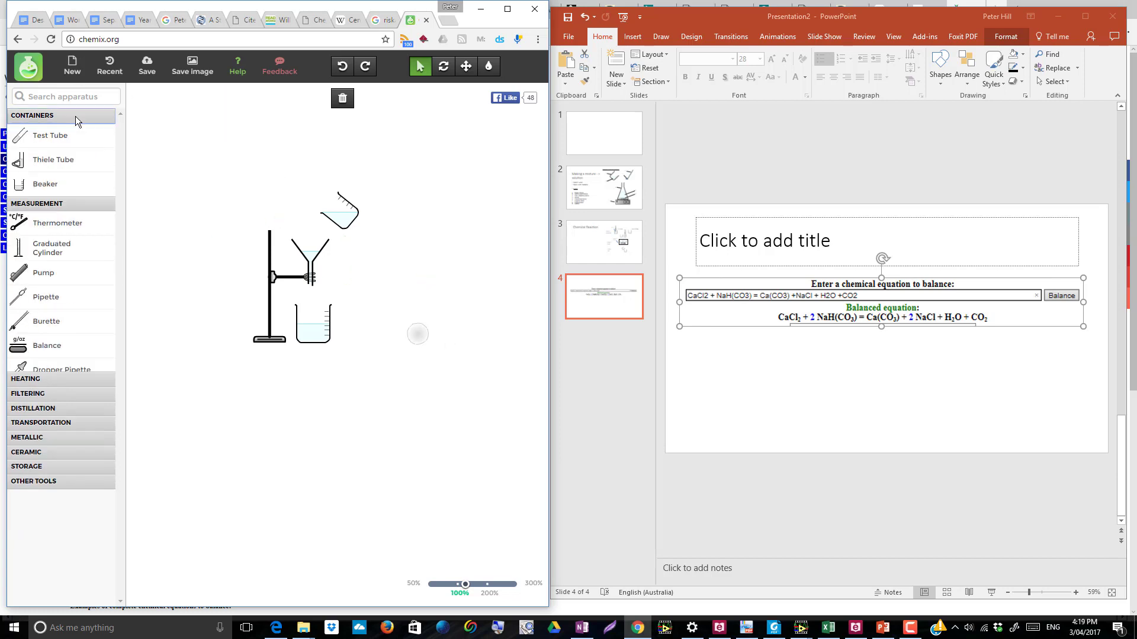
left_click_drag(19, 194, 264, 195)
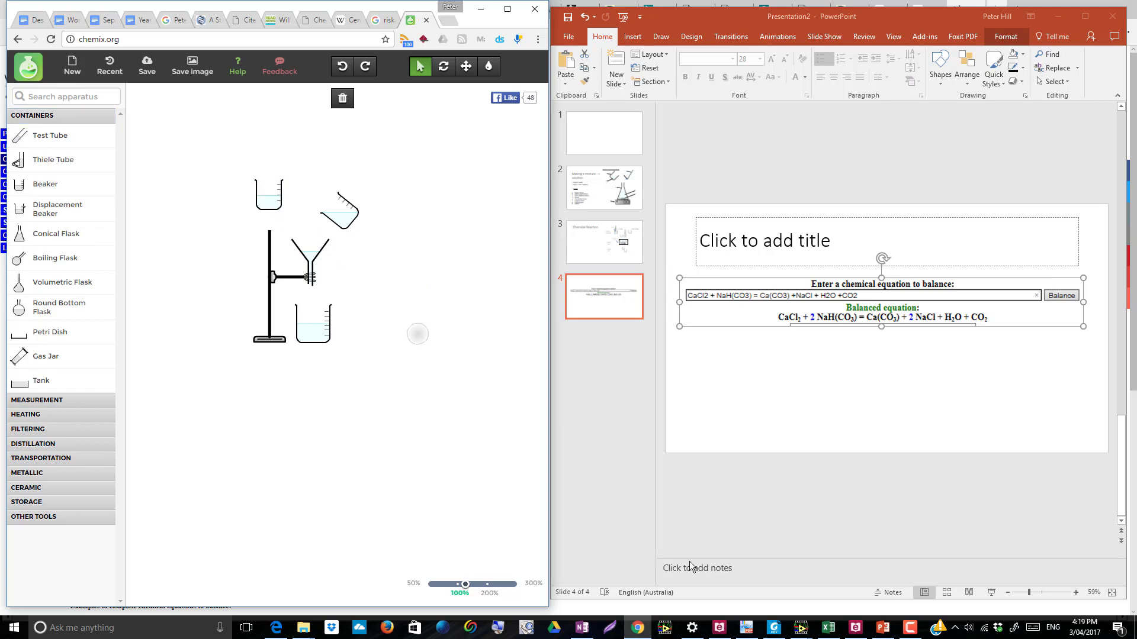
- Mute the computer's speakers while the WebQC page plays sound, and return to the Chemix diagram
left_click(276, 628)
left_click(969, 627)
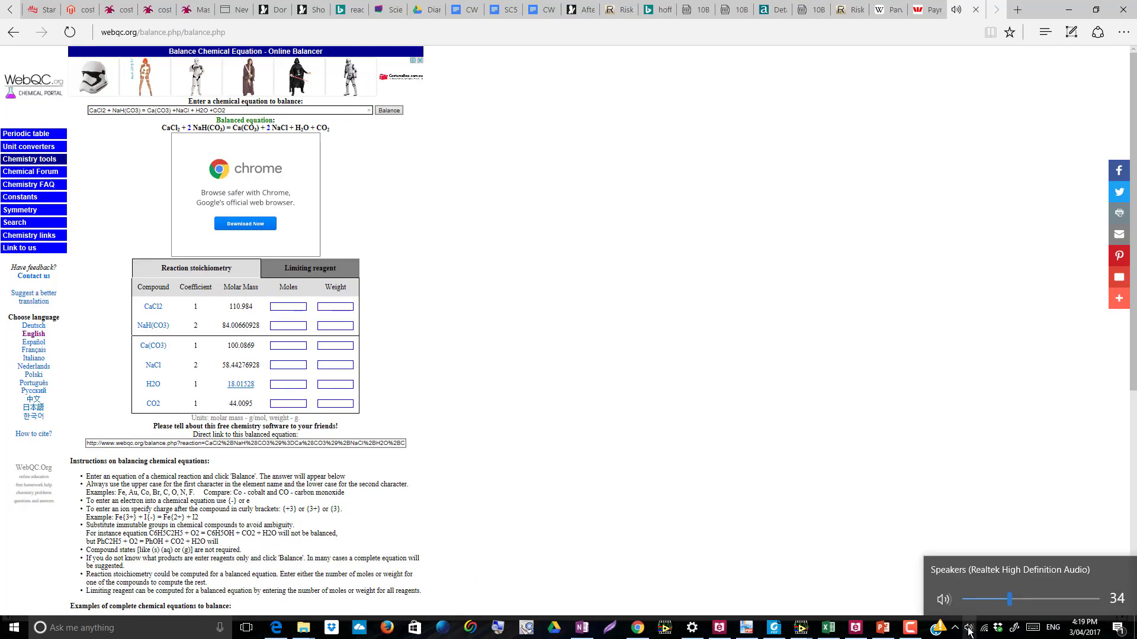
left_click(940, 592)
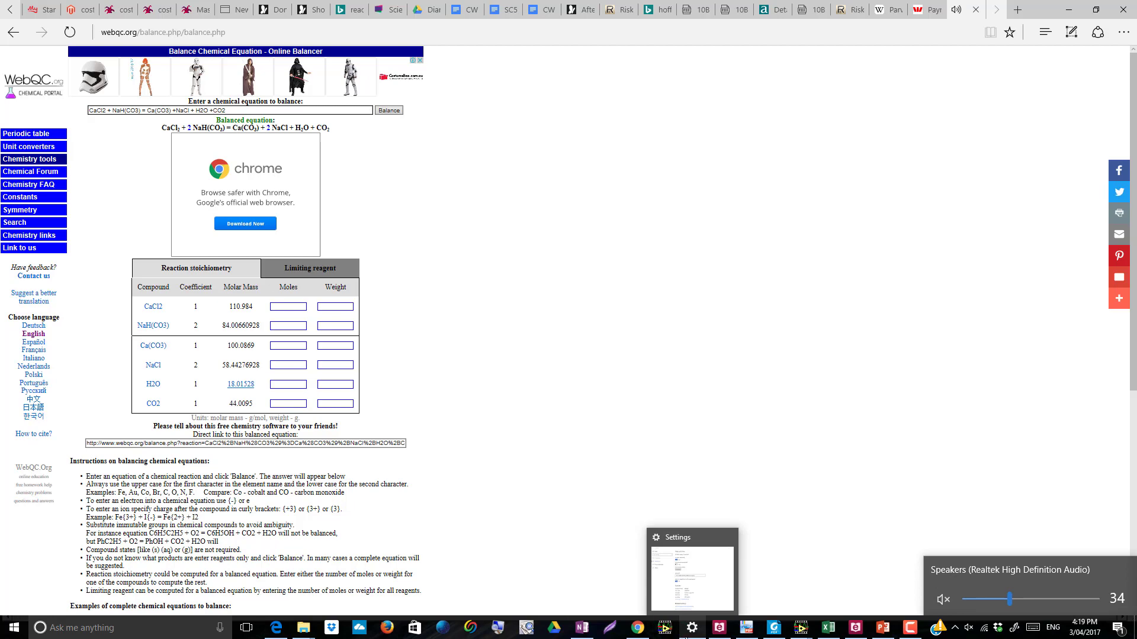
left_click(689, 568)
left_click(877, 628)
- Shift the upright beaker away from the tilted one, copy a screen capture of the whole filtration diagram, and switch to the PowerPoint slide
left_click_drag(270, 204, 241, 226)
key("Print")
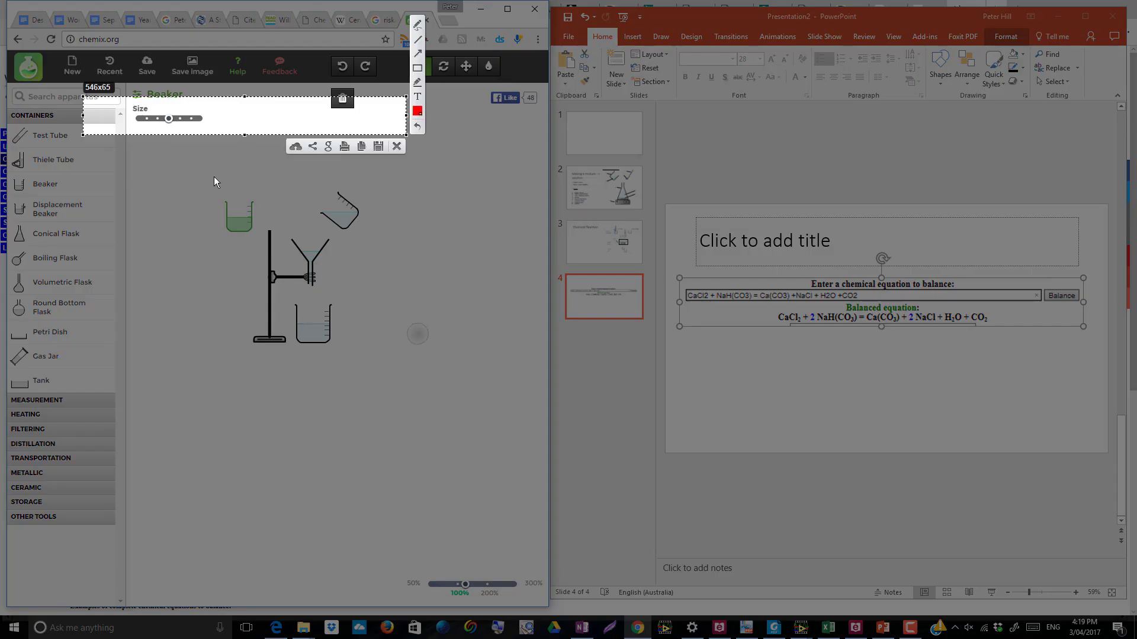
left_click_drag(202, 171, 440, 356)
key("ctrl+c")
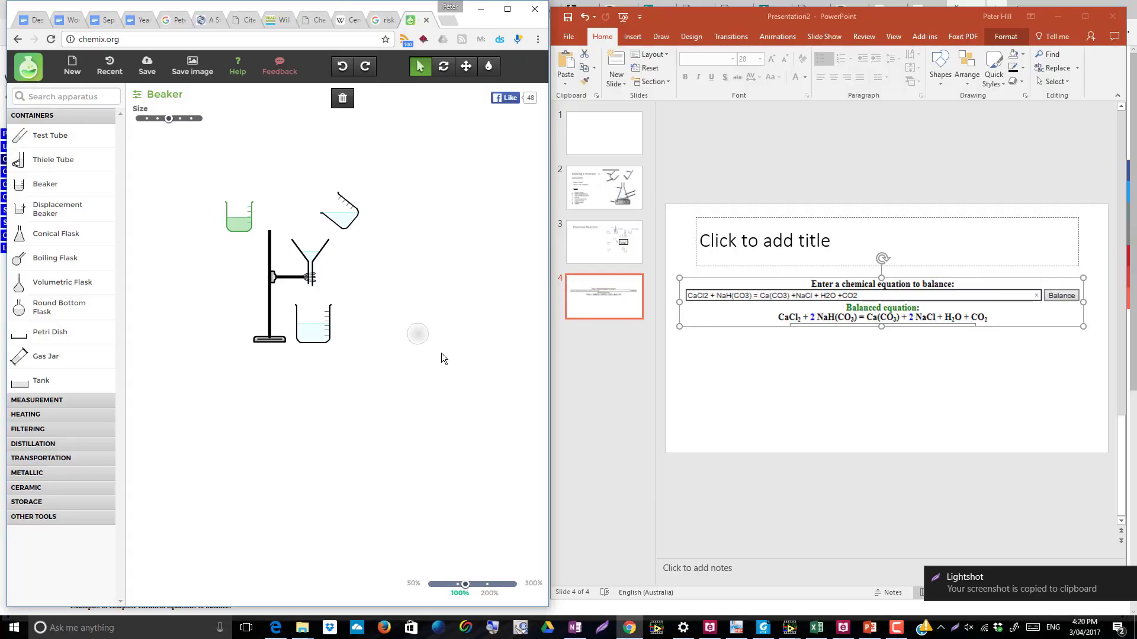
left_click(887, 393)
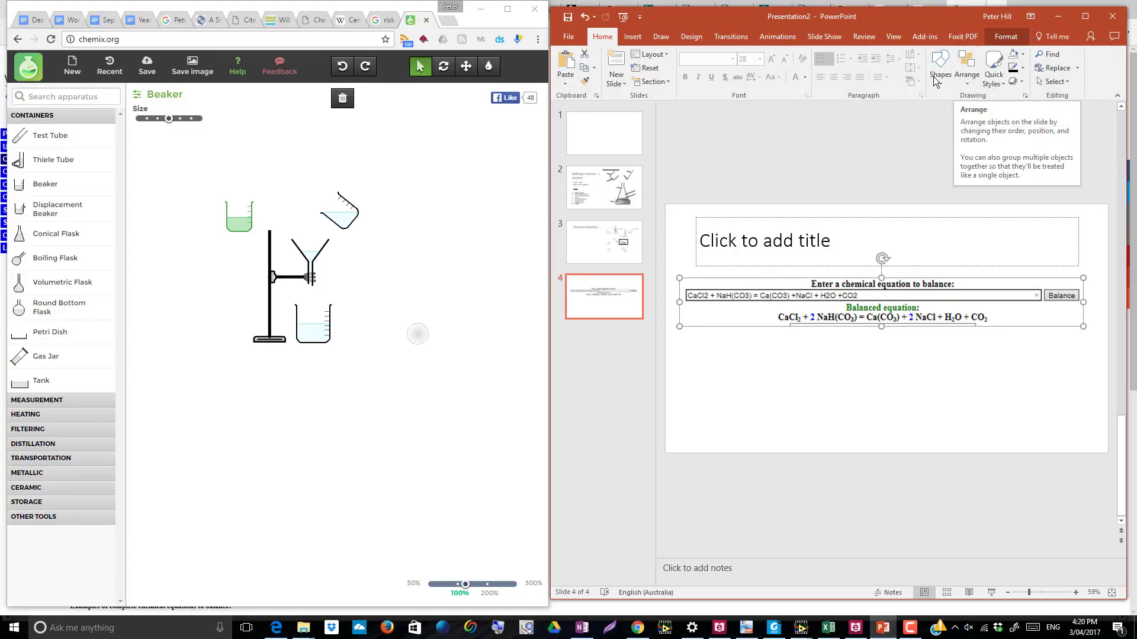
- Add a text box reading CHALK below the balanced equation on slide 4
left_click(632, 36)
left_click(931, 67)
left_click(852, 357)
type("Ch")
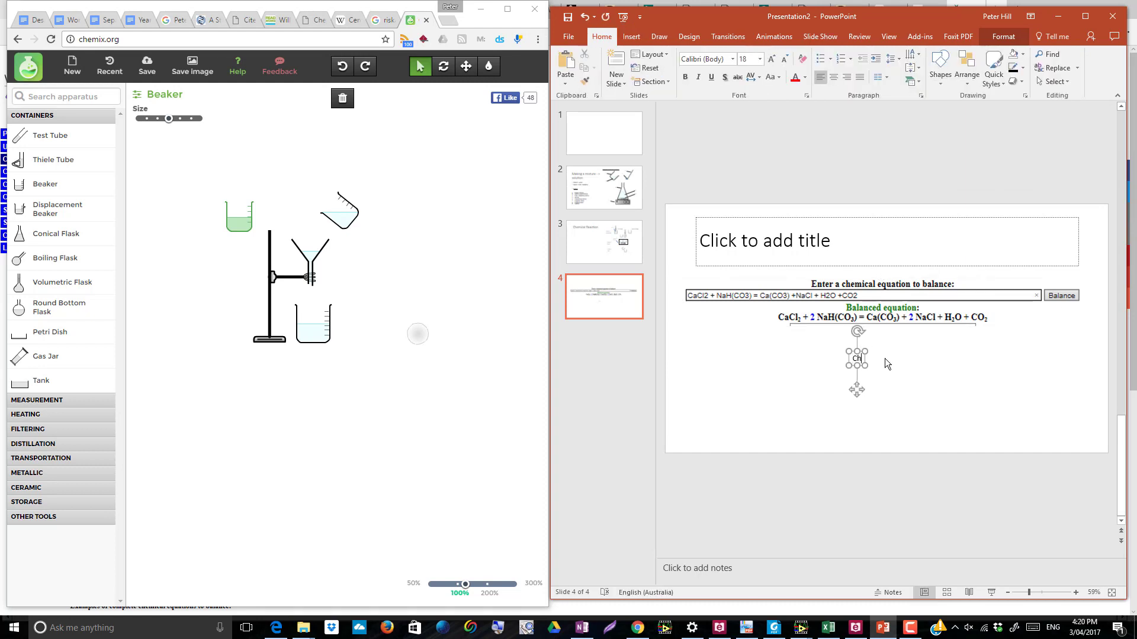
key("BackSpace")
type("HAL")
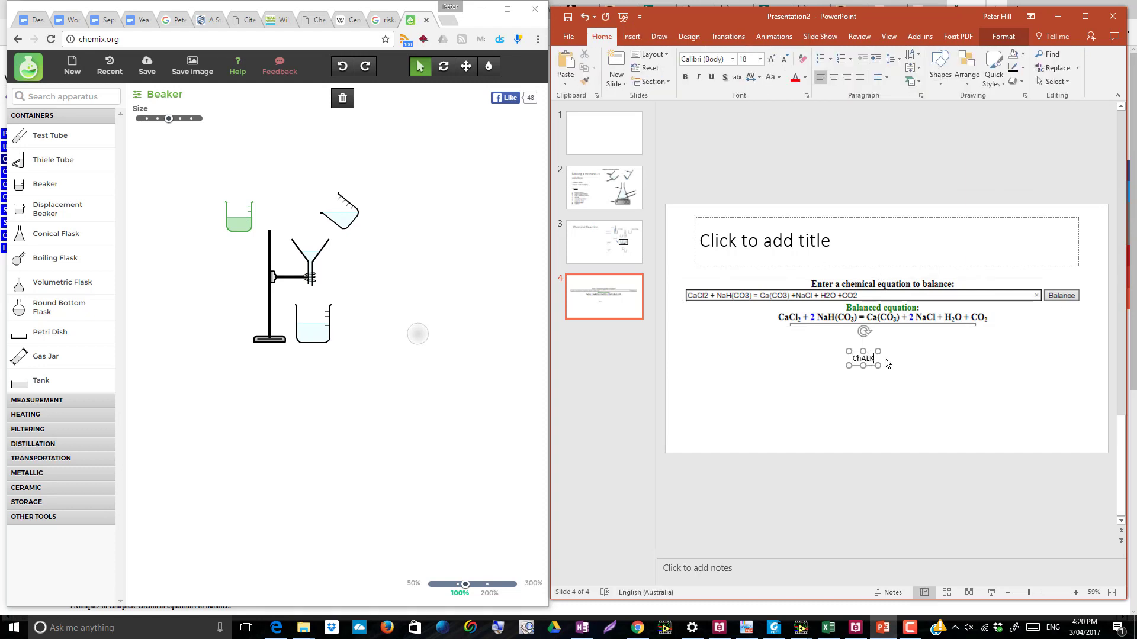
type("K")
- Duplicate the CHALK label beside the original and change the copy's text to SALT
left_click_drag(876, 365, 932, 360, "ctrl")
double_click(931, 361)
key("BackSpace")
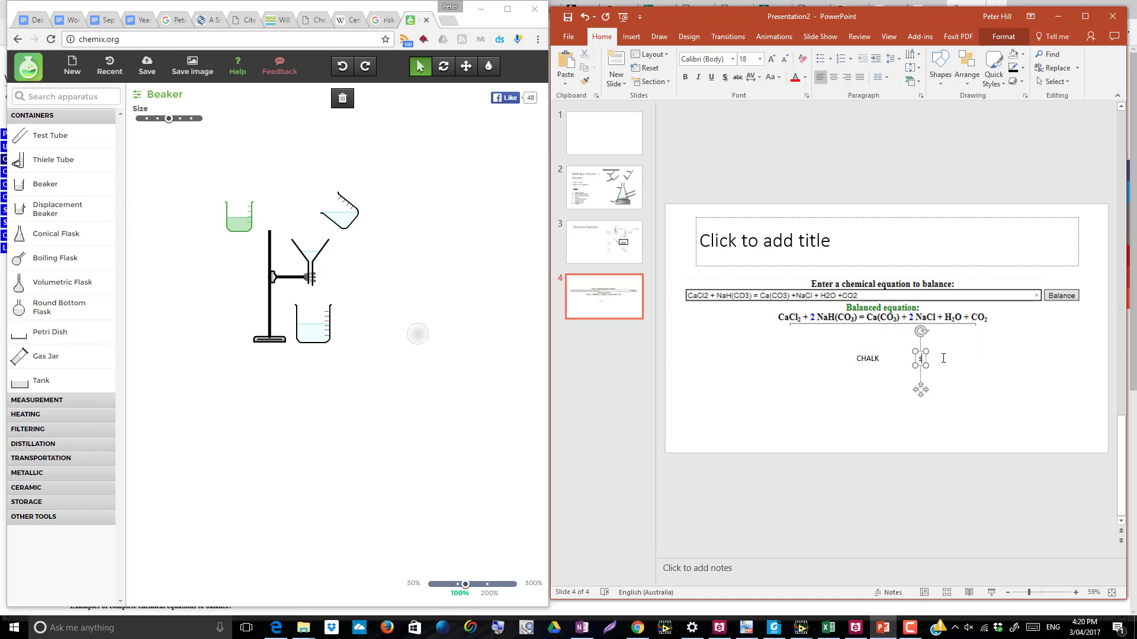
type("SALT")
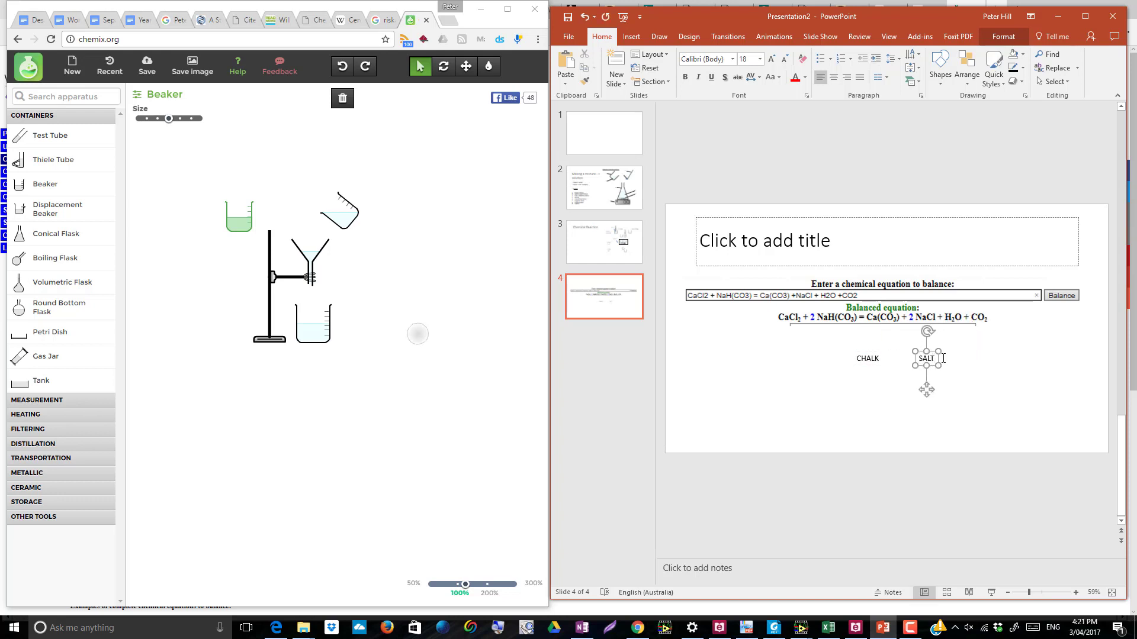
- Paste the captured filtration diagram onto a new slide 5 and apply the design idea with the dark side panel
left_click(616, 65)
key("ctrl+v")
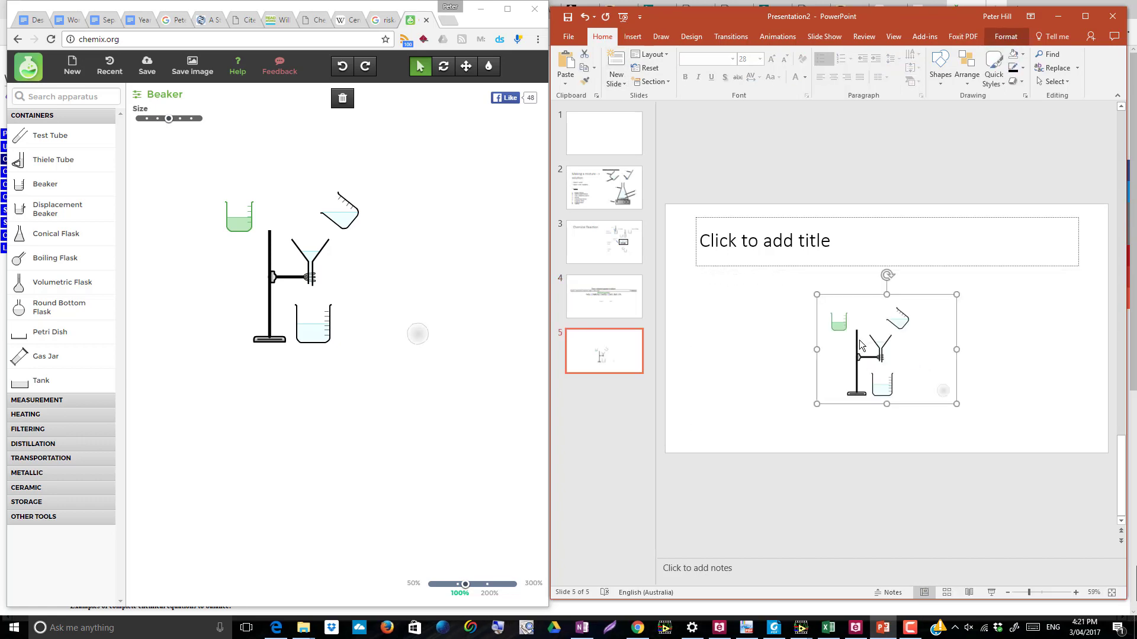
left_click(1086, 16)
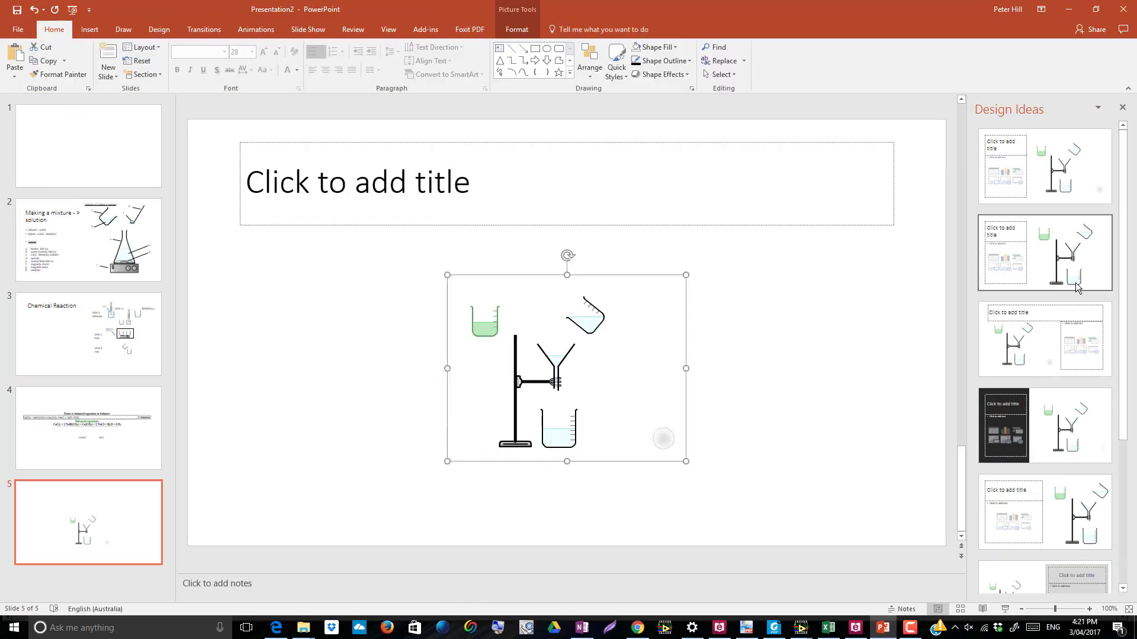
left_click(1059, 425)
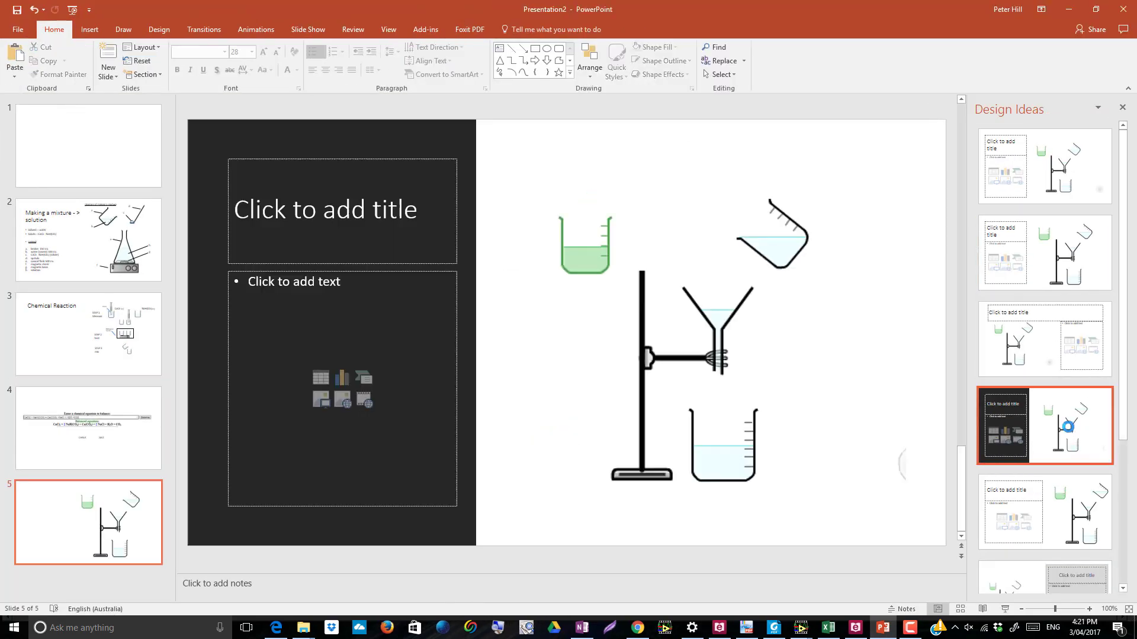
- Draw leader lines to the green beaker, the tilted beaker, the filter funnel and the collecting beaker
left_click(509, 49)
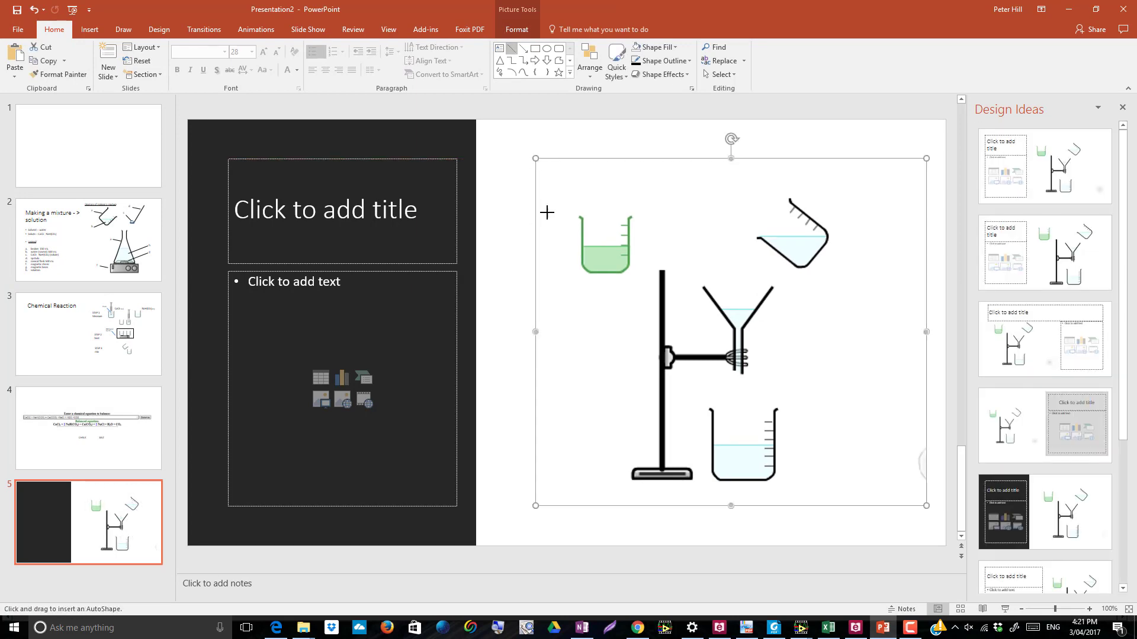
left_click_drag(547, 212, 575, 240)
left_click(509, 49)
left_click_drag(982, 189, 945, 214)
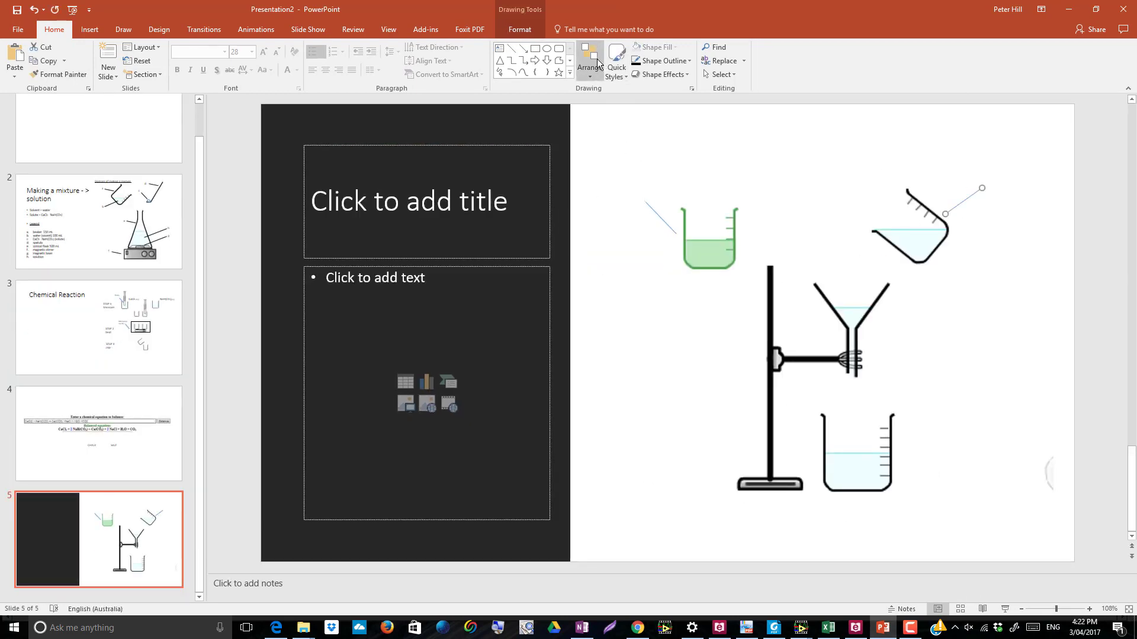
left_click(509, 49)
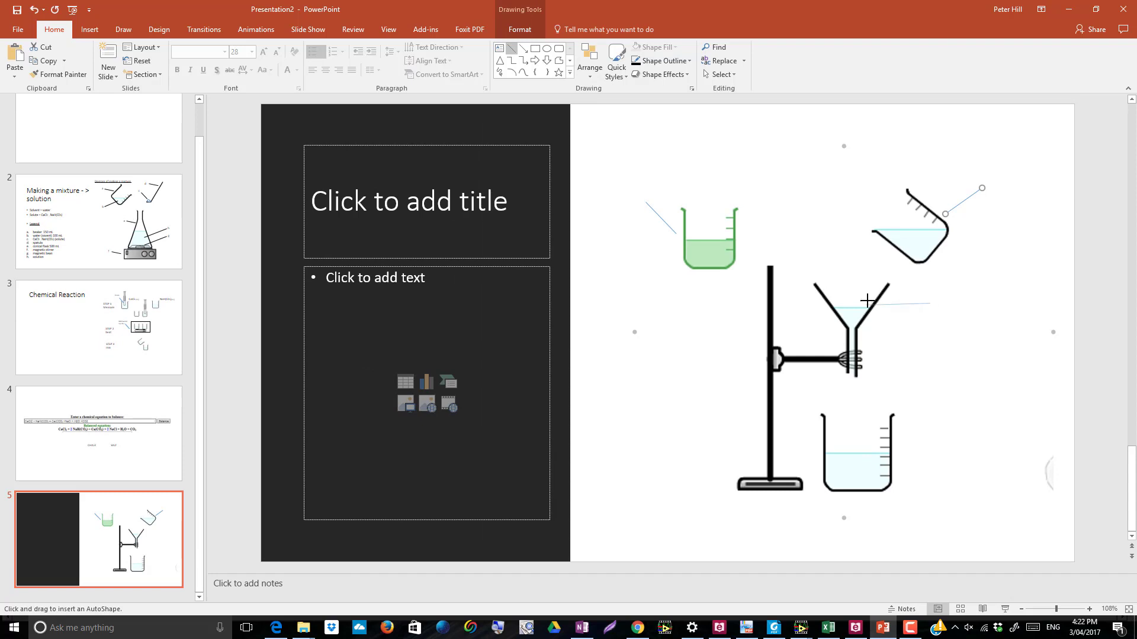
mouse_move(867, 301)
left_mouse_down()
mouse_move(855, 315)
mouse_move(911, 303)
mouse_move(828, 236)
mouse_move(854, 298)
left_mouse_up()
left_click_drag(767, 244, 802, 241)
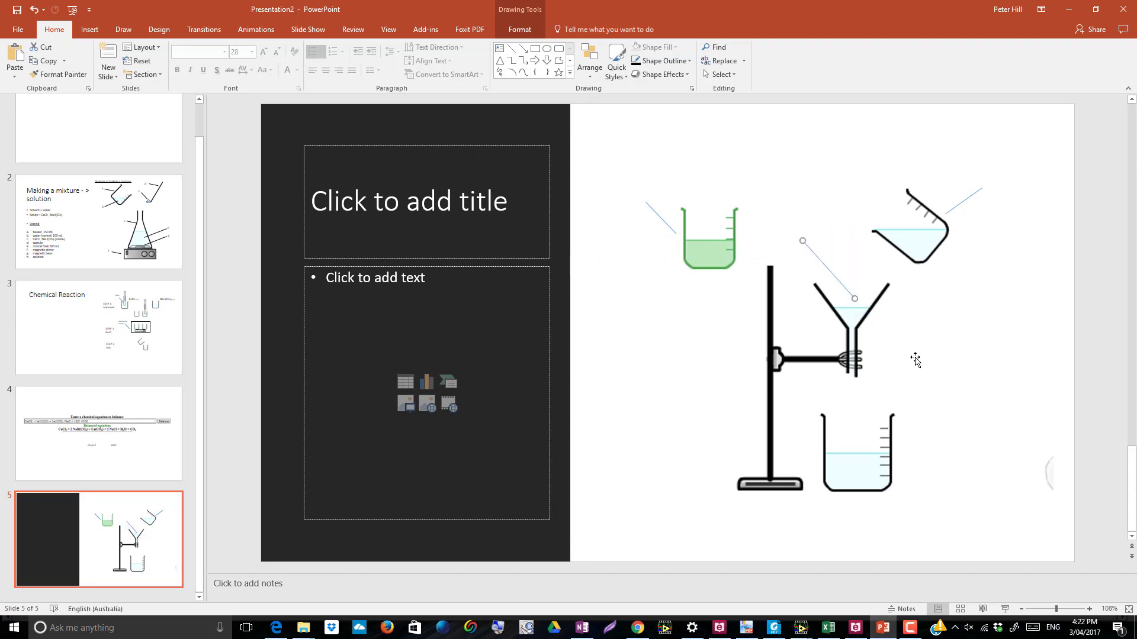
left_click(511, 49)
left_click_drag(917, 357, 859, 439)
- Label the green beaker's leader line "a" and use a copy of that label, changed to "b", for the tilted beaker
left_click(646, 203)
left_click(500, 49)
left_click(637, 197)
type("a")
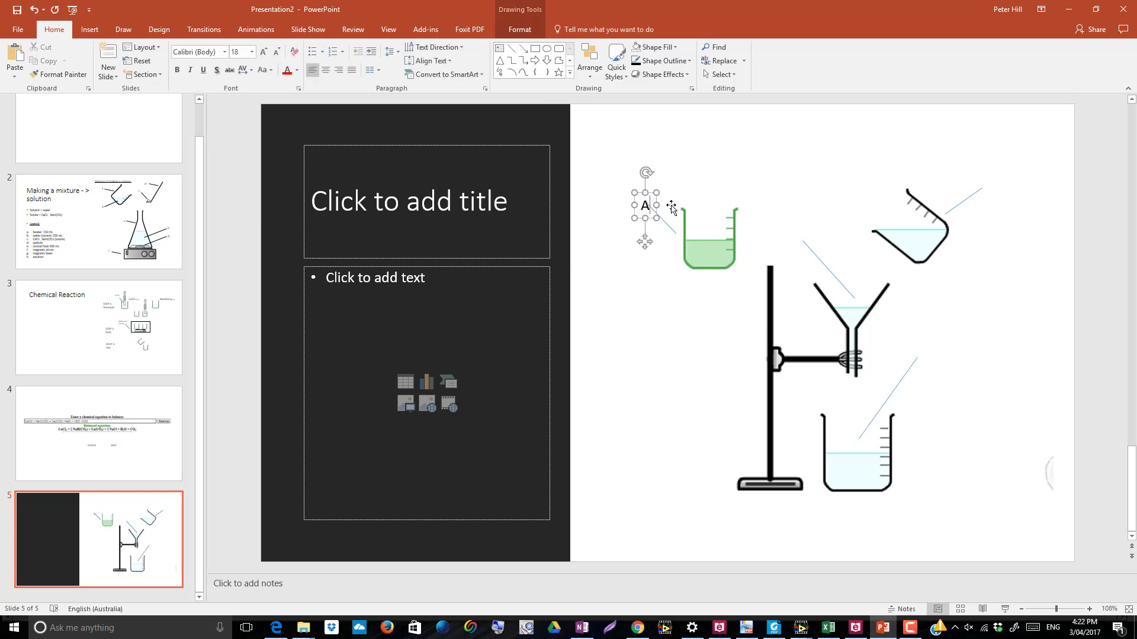
left_click_drag(655, 200, 1001, 180)
left_click(991, 176)
double_click(992, 177)
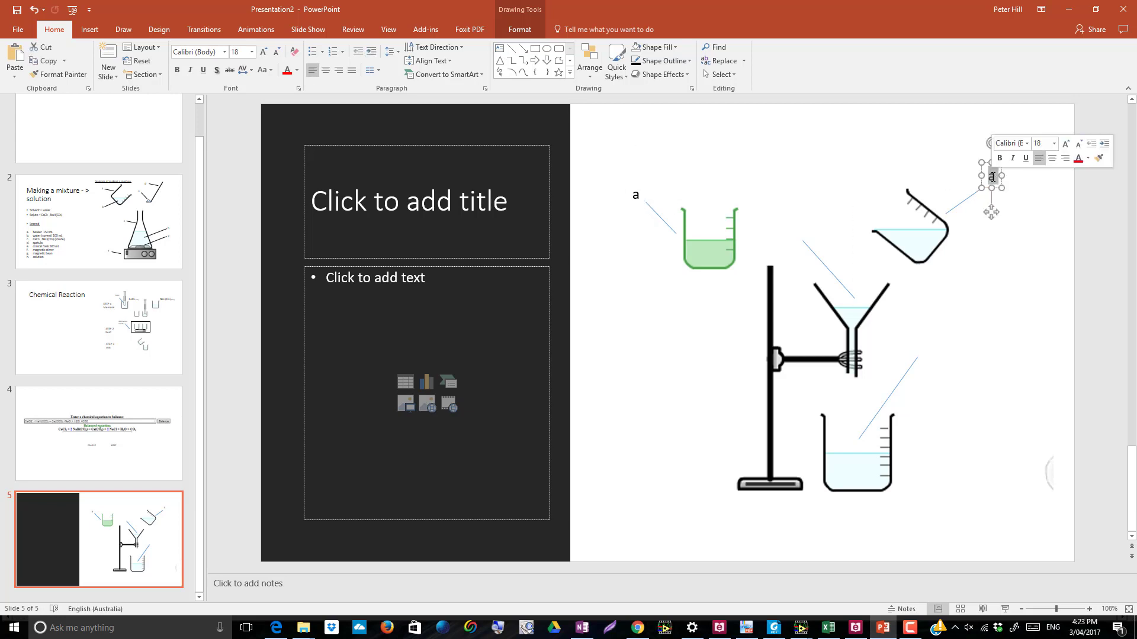
type("b")
left_click(997, 191, "ctrl")
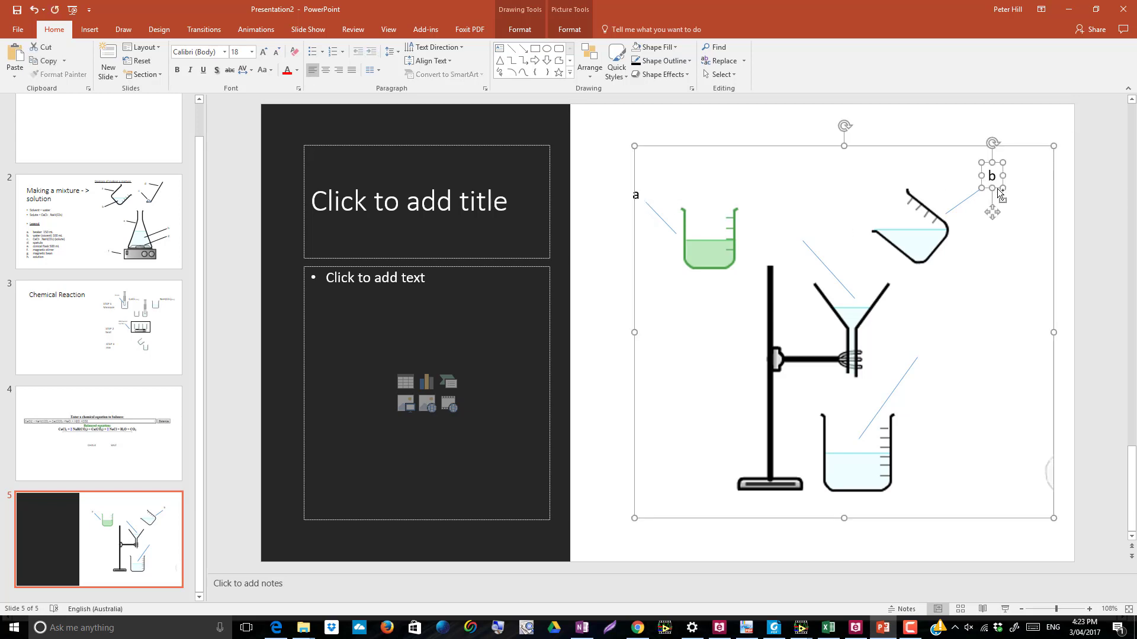
left_click_drag(997, 188, 935, 356)
key("ctrl+z")
key("ctrl+z")
- Copy the "b" label to the two remaining leader lines, changing it to "c" at the funnel and "d" at the collecting beaker
left_click(972, 119)
left_click(997, 181)
double_click(798, 223)
type("c")
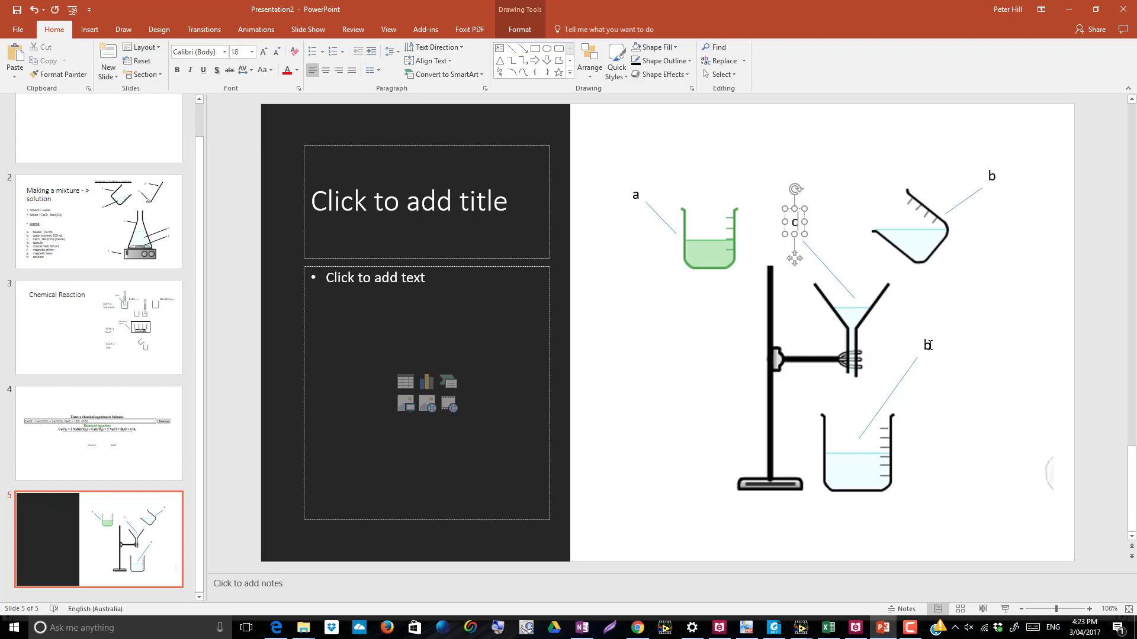
double_click(928, 345)
type("d")
- Fill the slide's text placeholder with a lettered a–d list: Solvent flush, Solution + suspension, Residue, filtrate
left_click(355, 291)
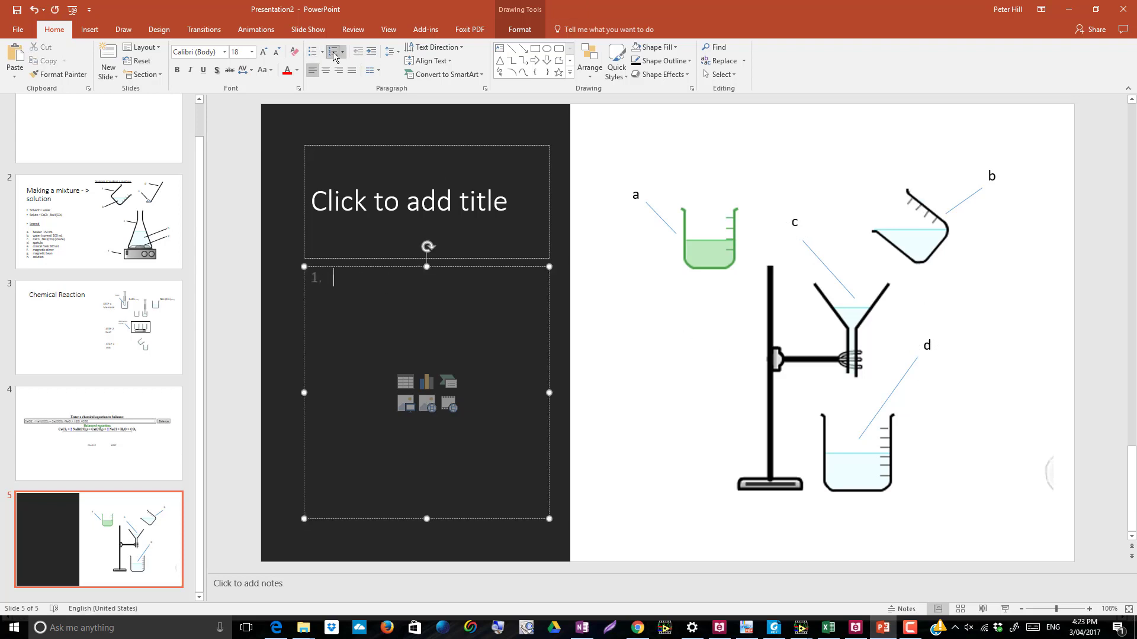
left_click(342, 51)
left_click(358, 195)
type("Solvent flush")
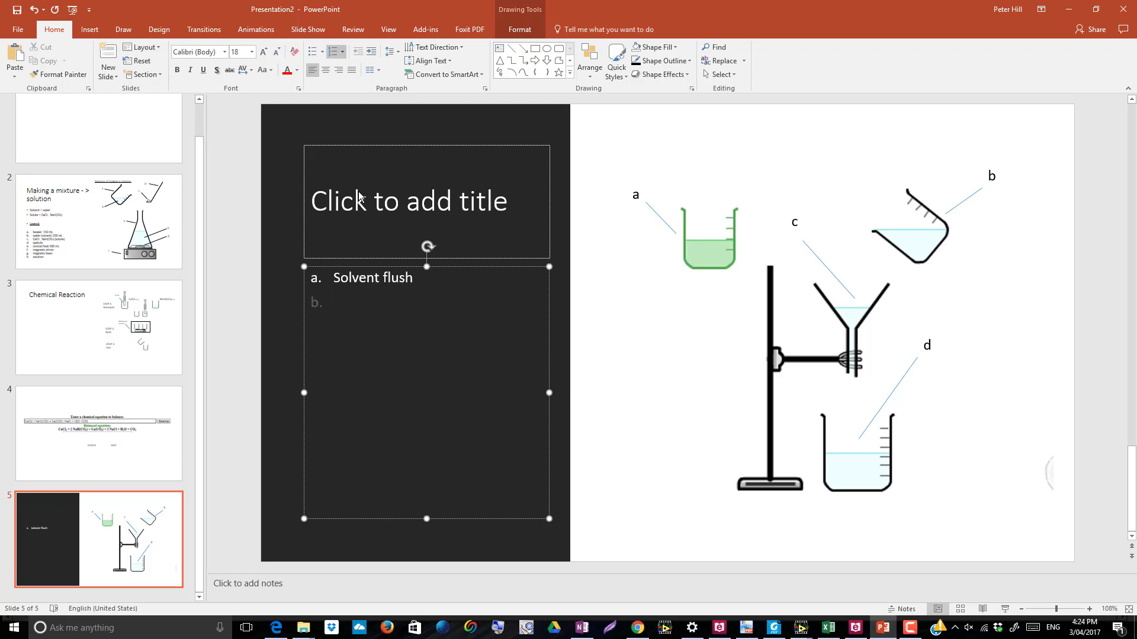
type("pension")
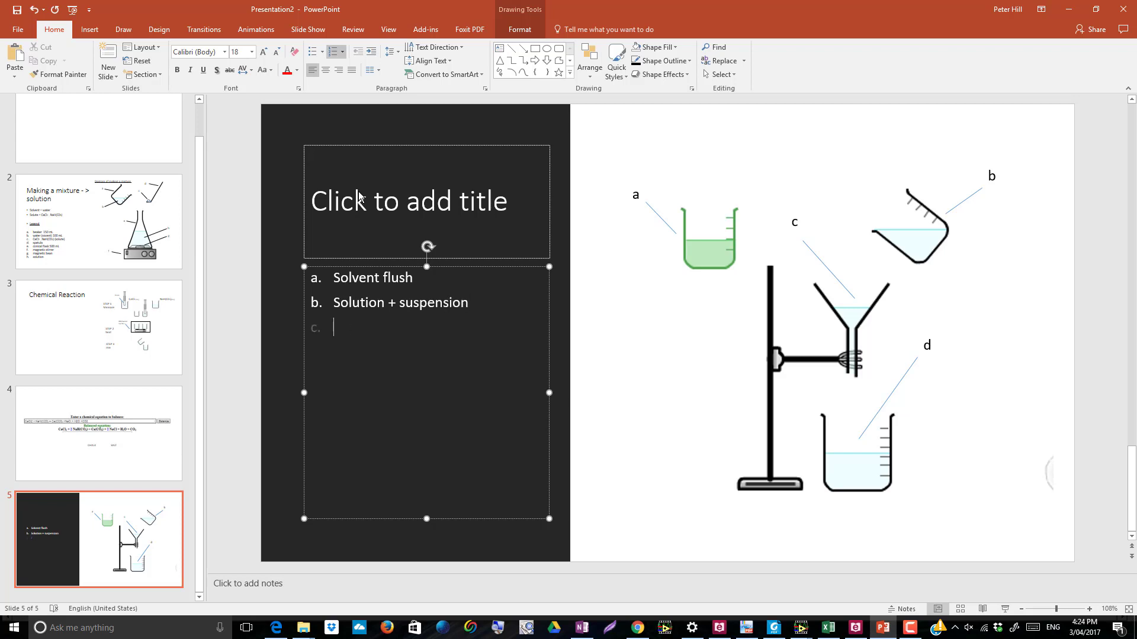
type("residue")
key("Return")
type("filtrate")
- Title the slide "Filtration"
left_click(326, 159)
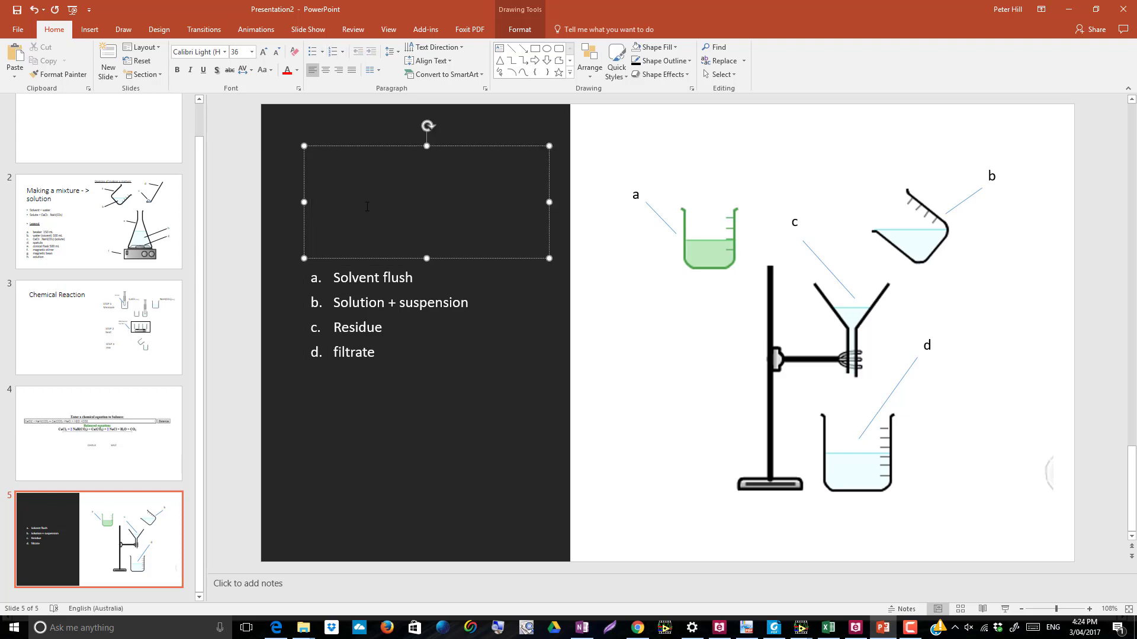
type("Filtration")
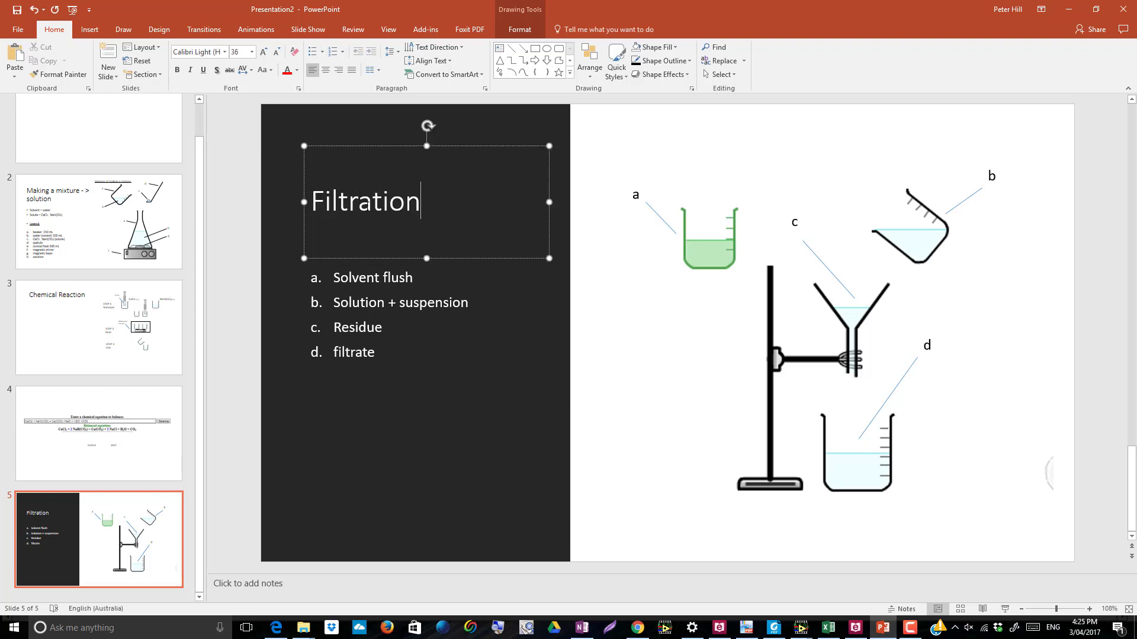
- Switch to Chemix, start a new diagram and place a Bunsen burner on the empty canvas
left_click(1068, 10)
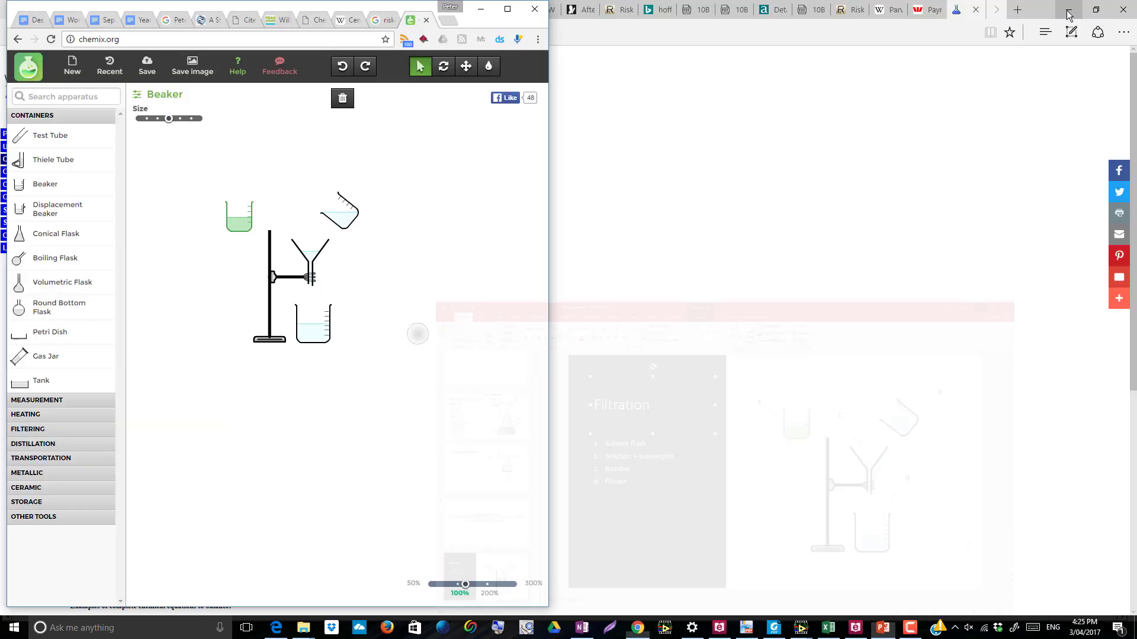
left_click(72, 66)
left_click(62, 415)
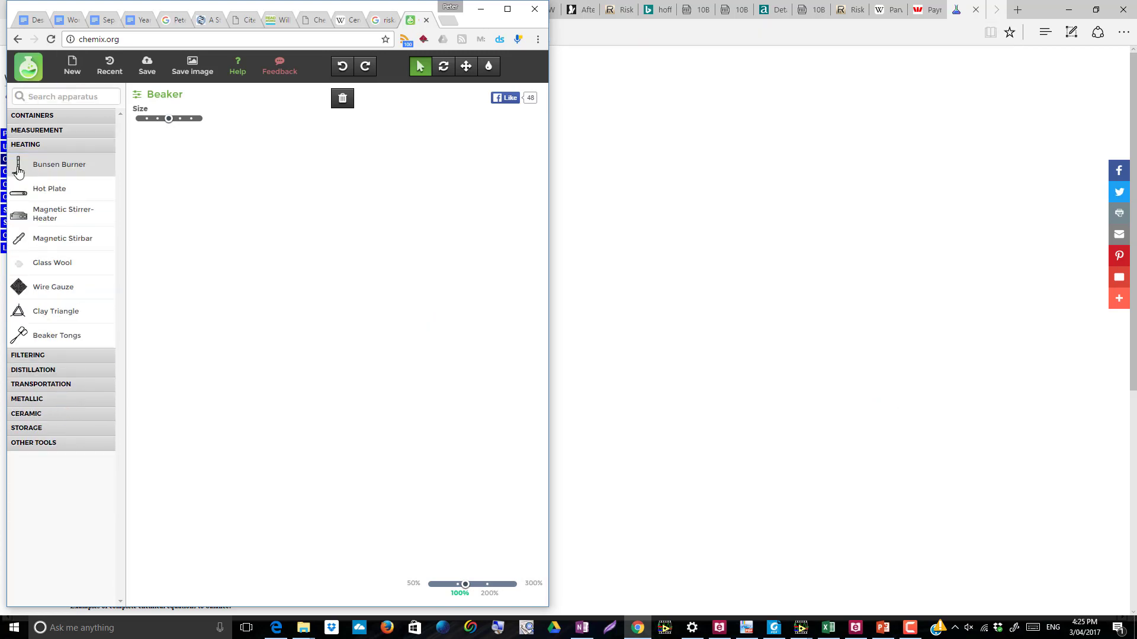
left_click_drag(60, 165, 331, 337)
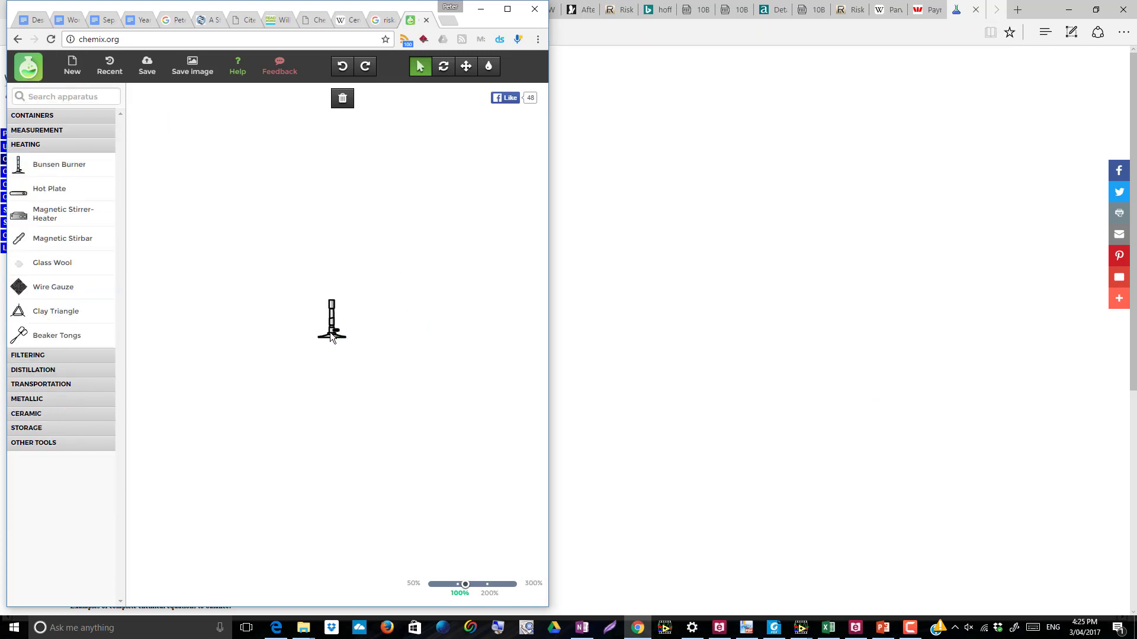
- Add a tripod over the Bunsen burner and set its size to Larger
left_click(69, 399)
left_click_drag(36, 320, 318, 281)
left_click(136, 135)
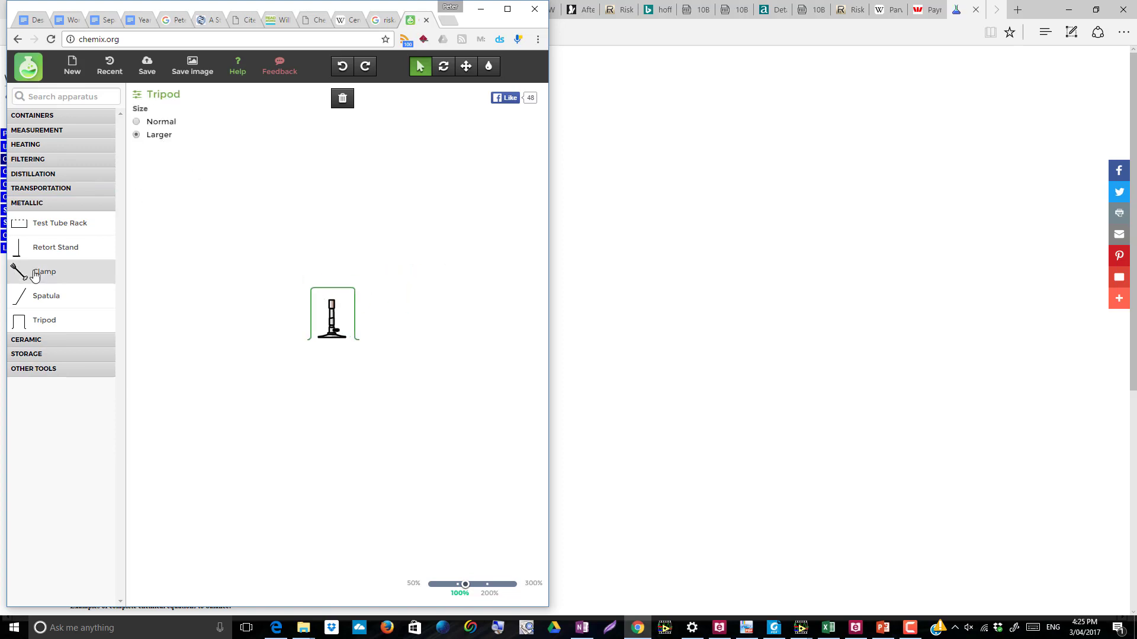
left_click(26, 144)
left_click_drag(36, 286, 339, 282)
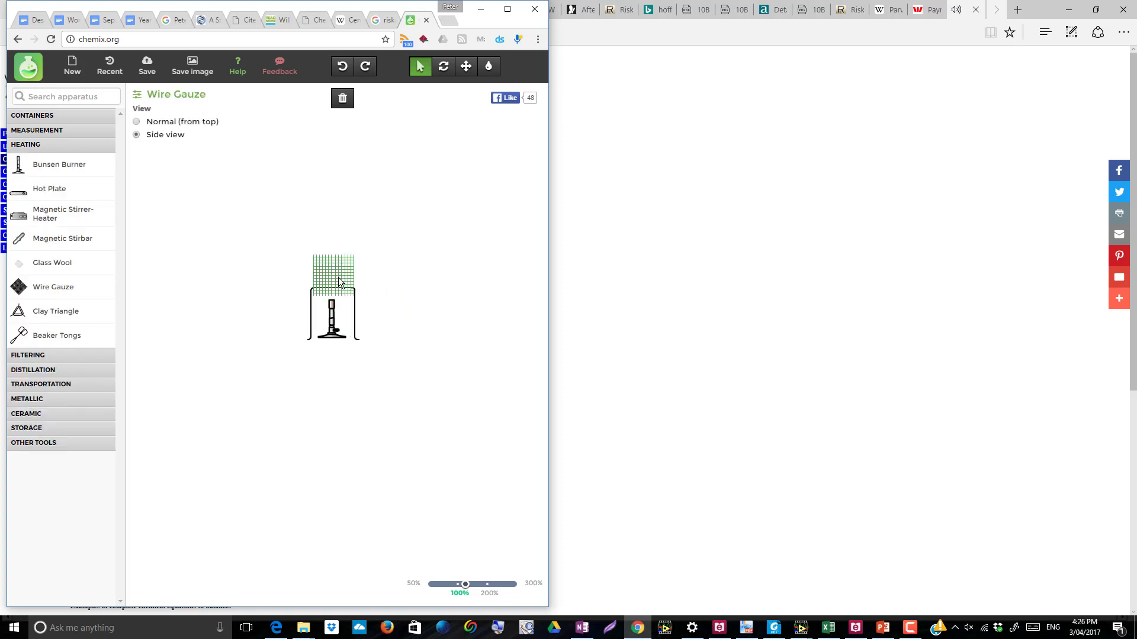
key("ctrl+z")
key("ctrl+z")
- Add a clay triangle, set it to side view with hole, and position it just above the tripod
left_click(62, 315)
left_click_drag(428, 300, 333, 279)
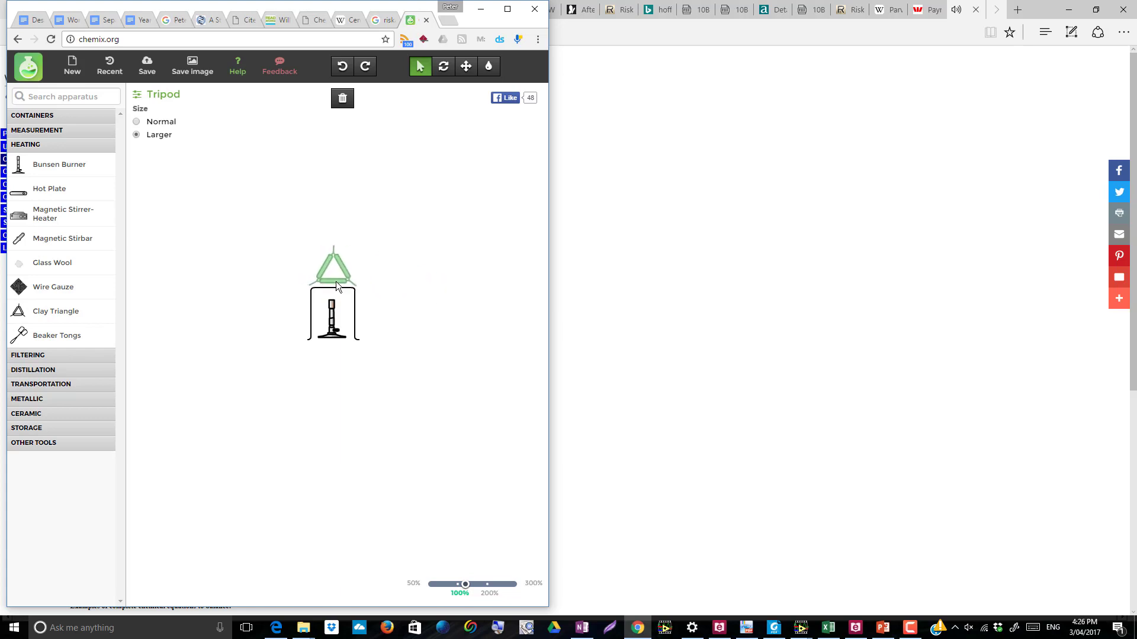
left_click(335, 282)
left_click(136, 148)
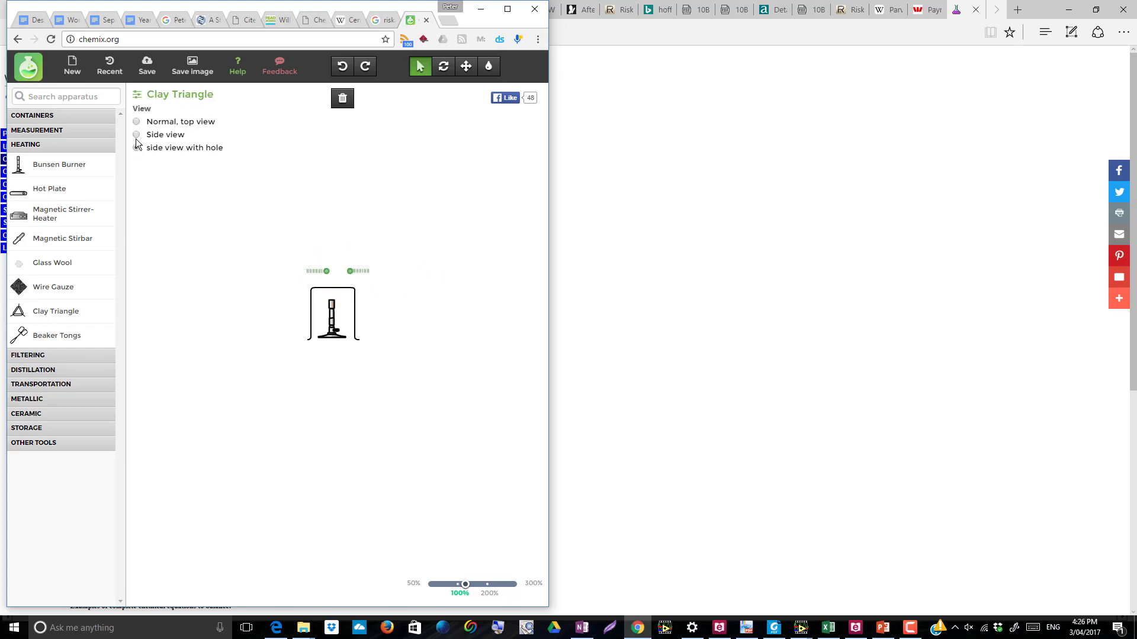
left_click_drag(365, 271, 361, 278)
- Place three more clay triangles beside the tripod, showing the normal top view, side view and side view with hole
left_click(44, 313)
left_click_drag(426, 300, 441, 263)
left_click_drag(25, 322, 424, 301)
left_click(136, 135)
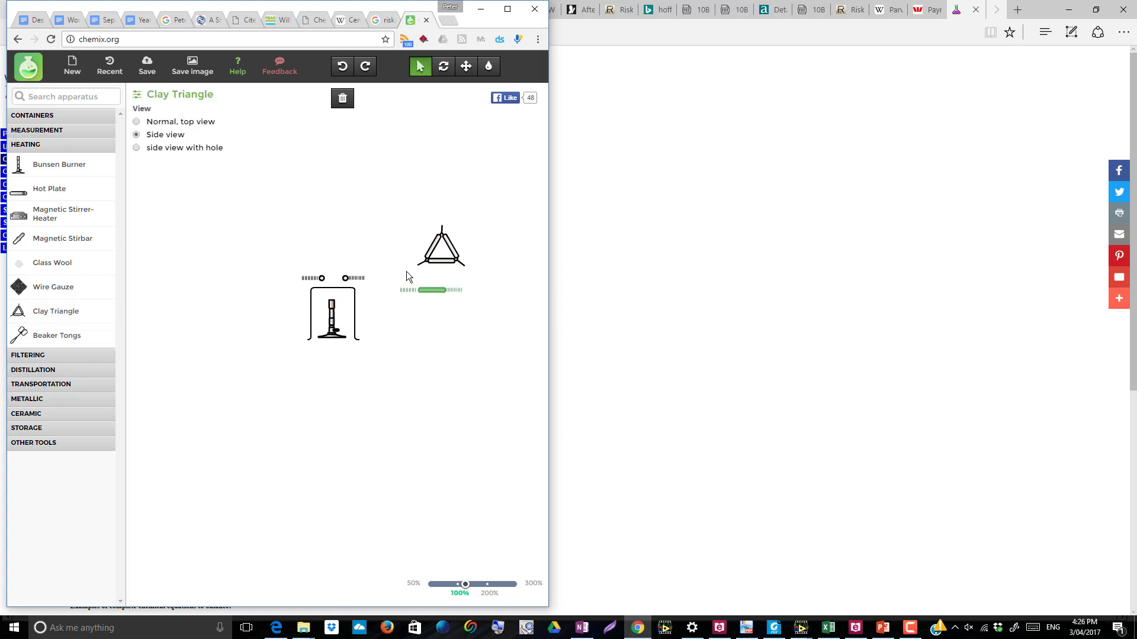
left_click(32, 314)
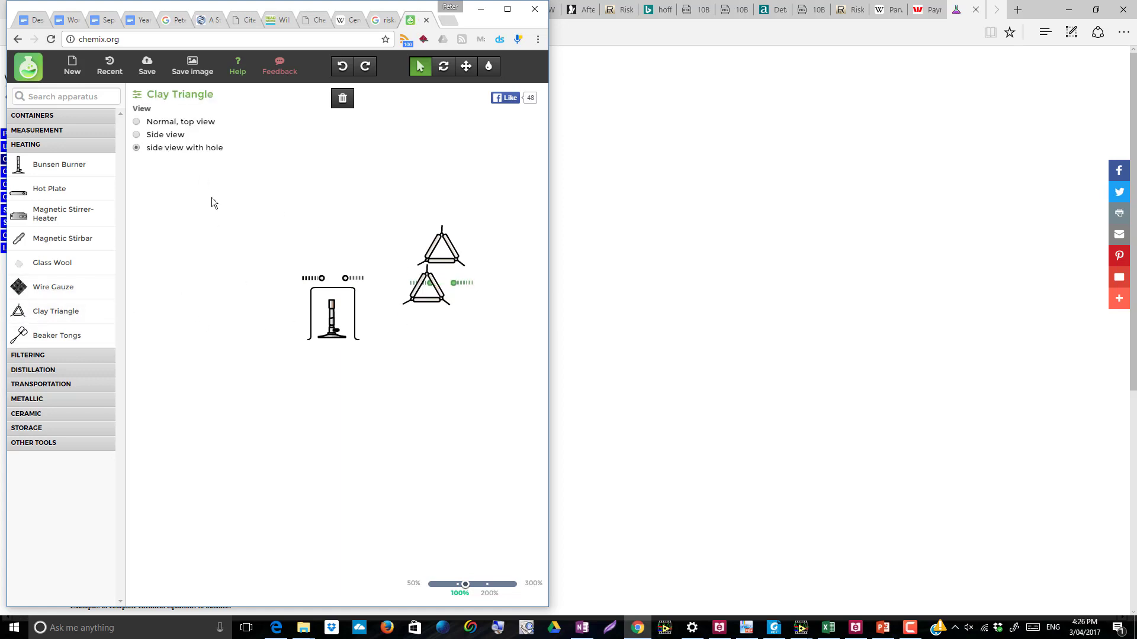
left_click(424, 302)
type("CLAM[")
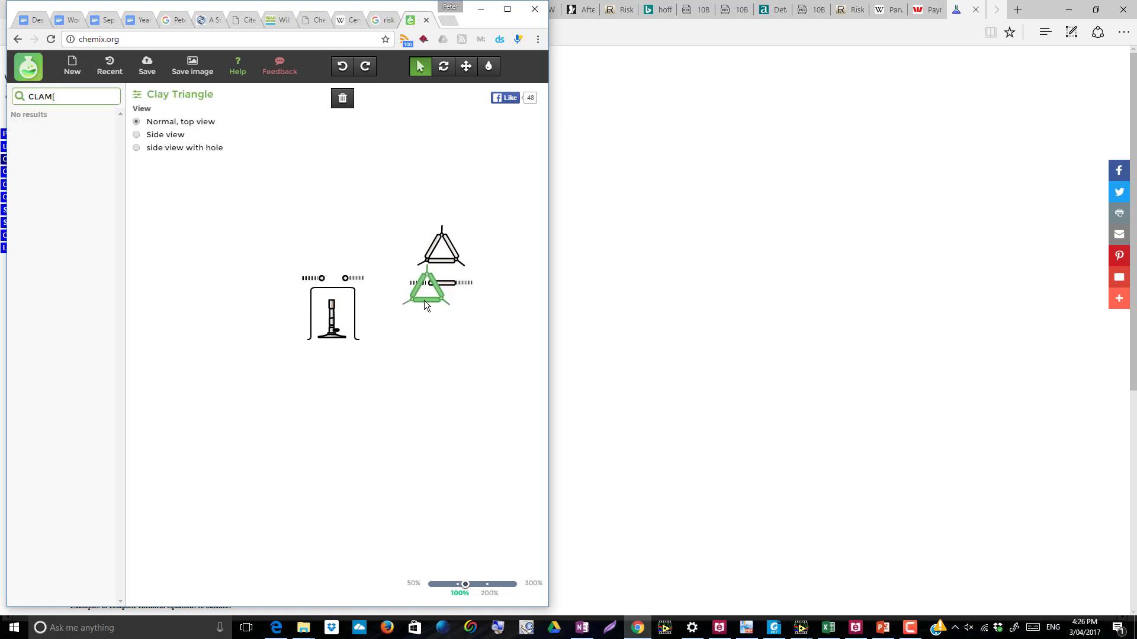
left_click(136, 148)
- Clear the apparatus search and place an evaporating dish on the clay triangle above the tripod
triple_click(57, 97)
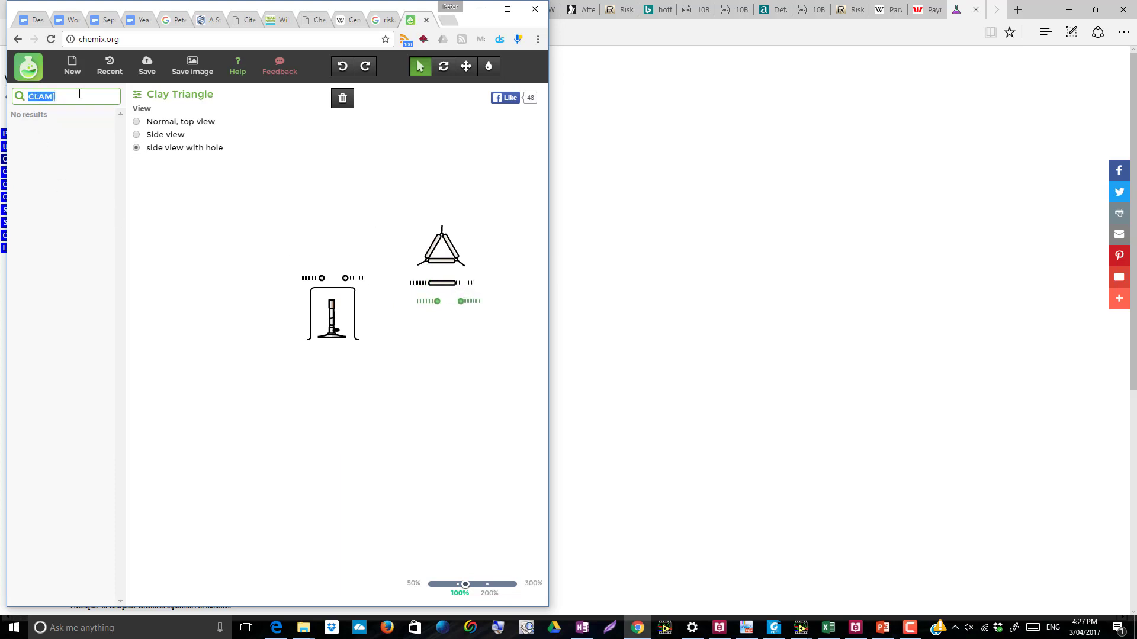
key("BackSpace")
left_click(45, 413)
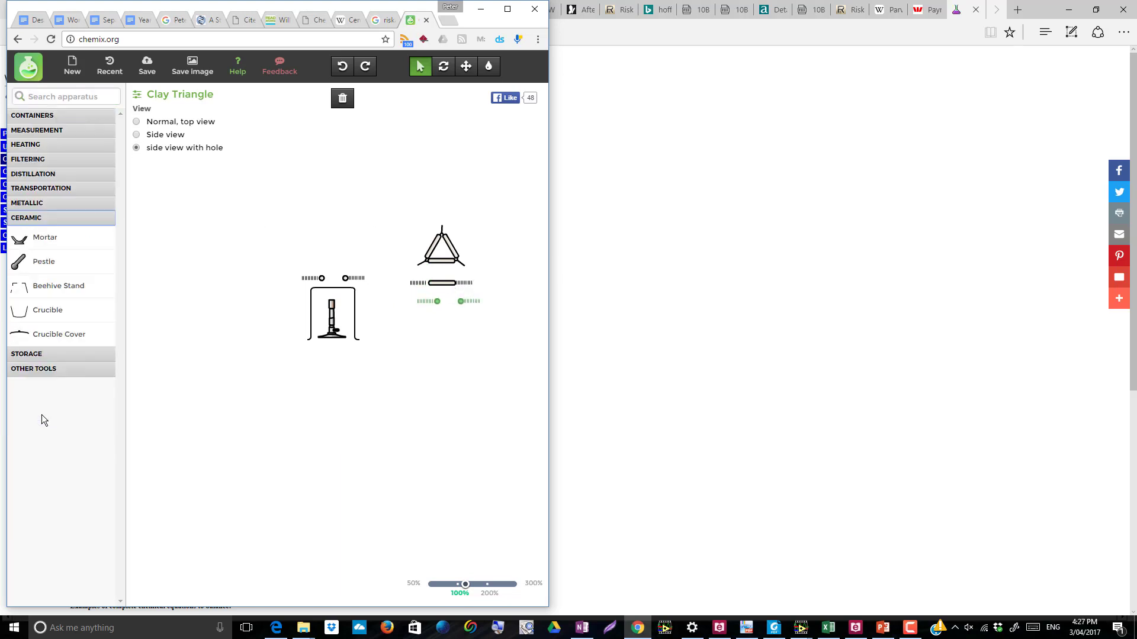
left_click(32, 174)
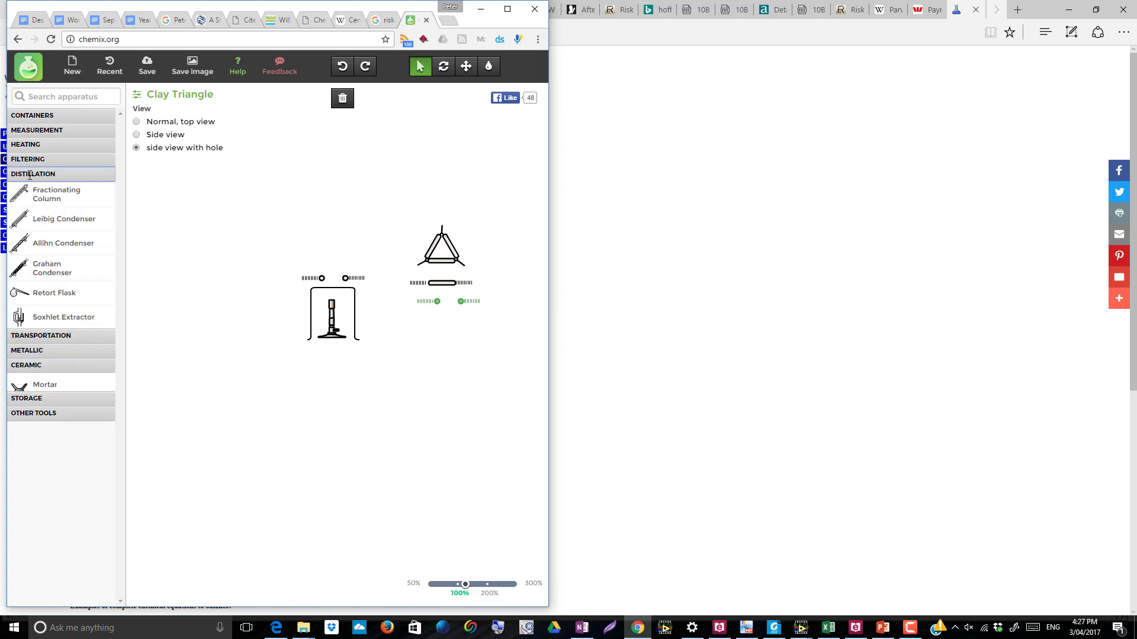
left_click(28, 160)
left_click_drag(52, 303, 322, 274)
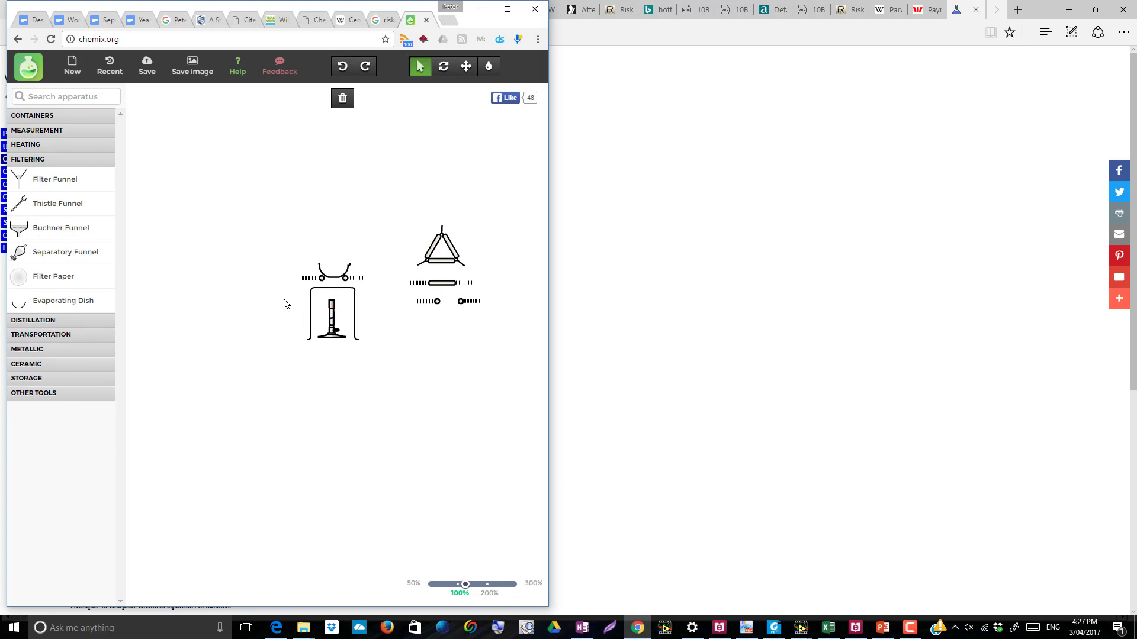
- Capture the evaporating dish, clay triangle, tripod and Bunsen burner setup as a screen clip and copy it
left_click_drag(202, 171, 266, 238)
left_click_drag(440, 239, 393, 245)
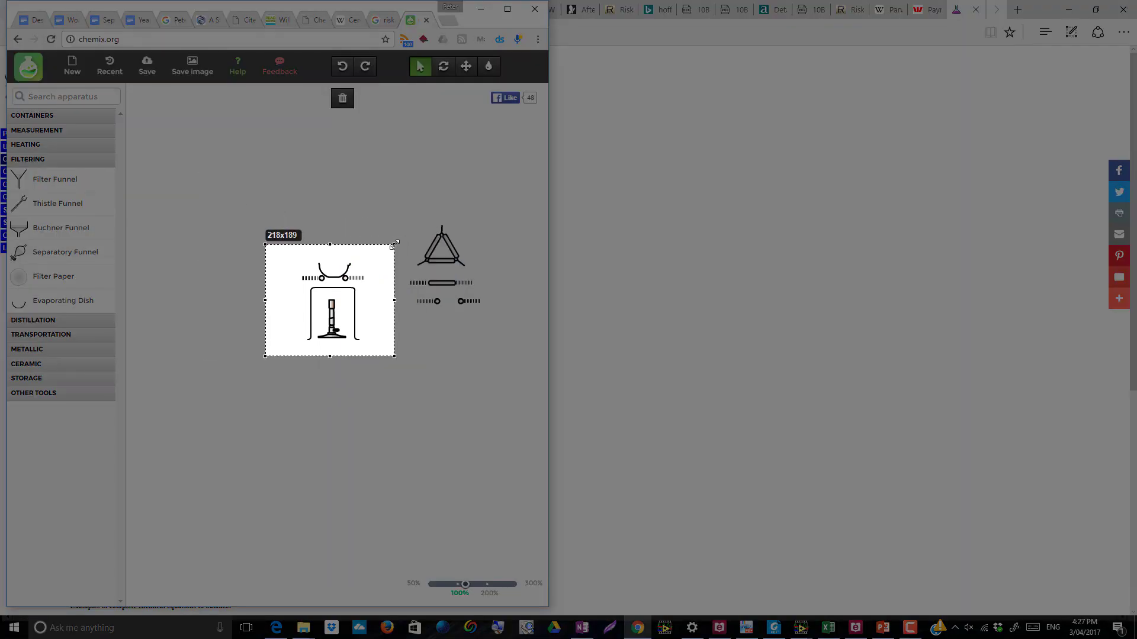
key("ctrl+c")
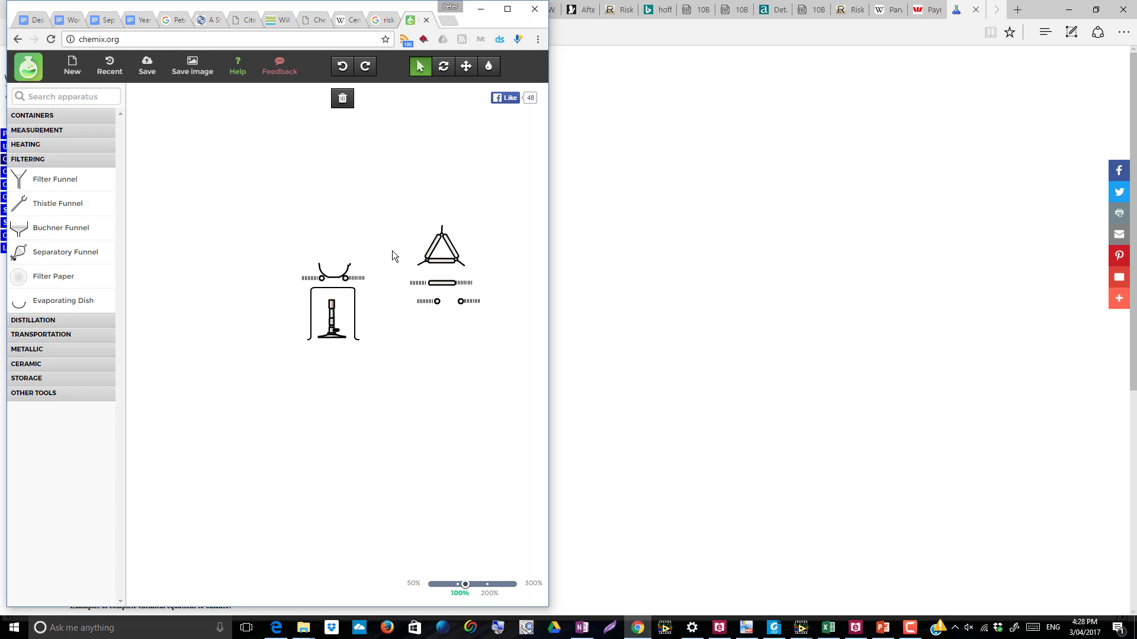
- Switch to PowerPoint, add a Title and Content slide after the Filtration slide, and paste the captured evaporation diagram
left_click(910, 627)
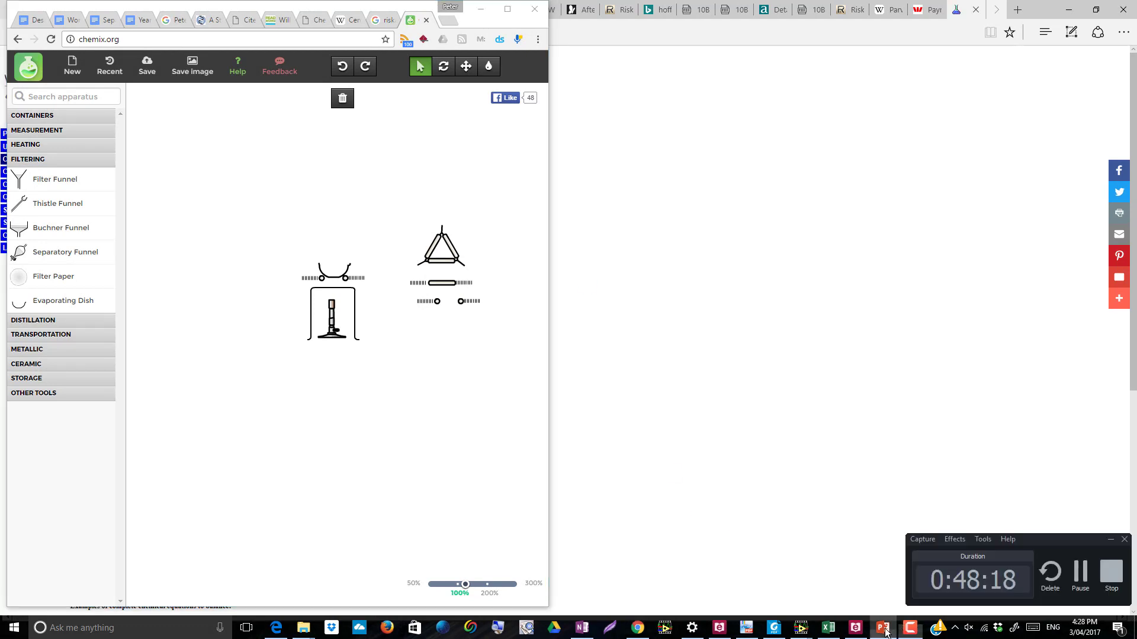
left_click(883, 628)
left_click(109, 70)
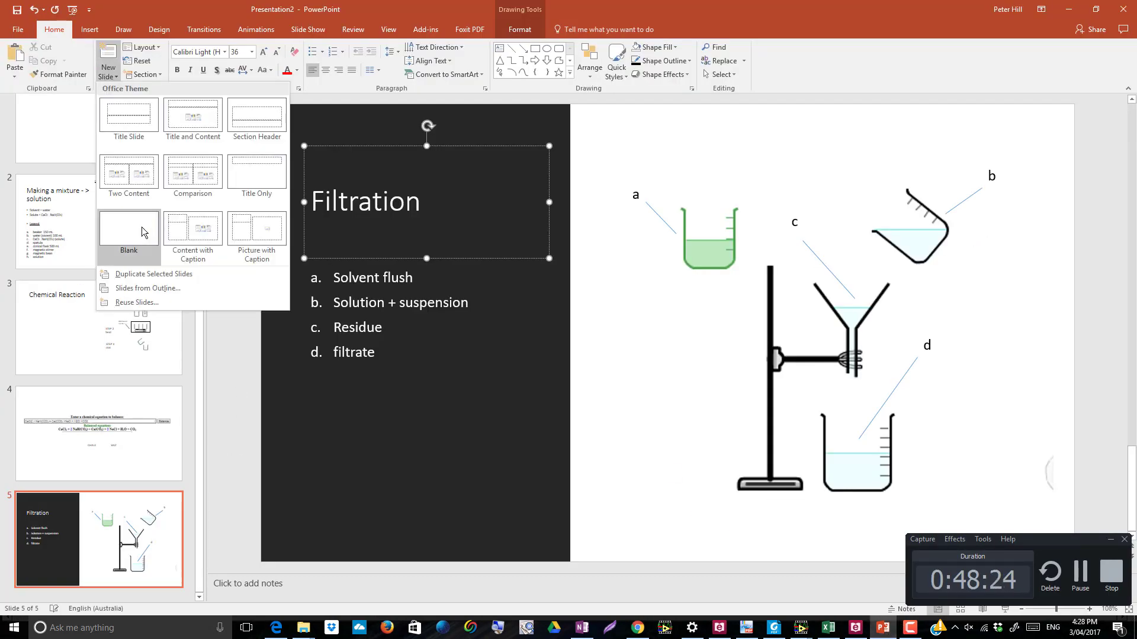
left_click(184, 111)
key("ctrl+v")
key("Delete")
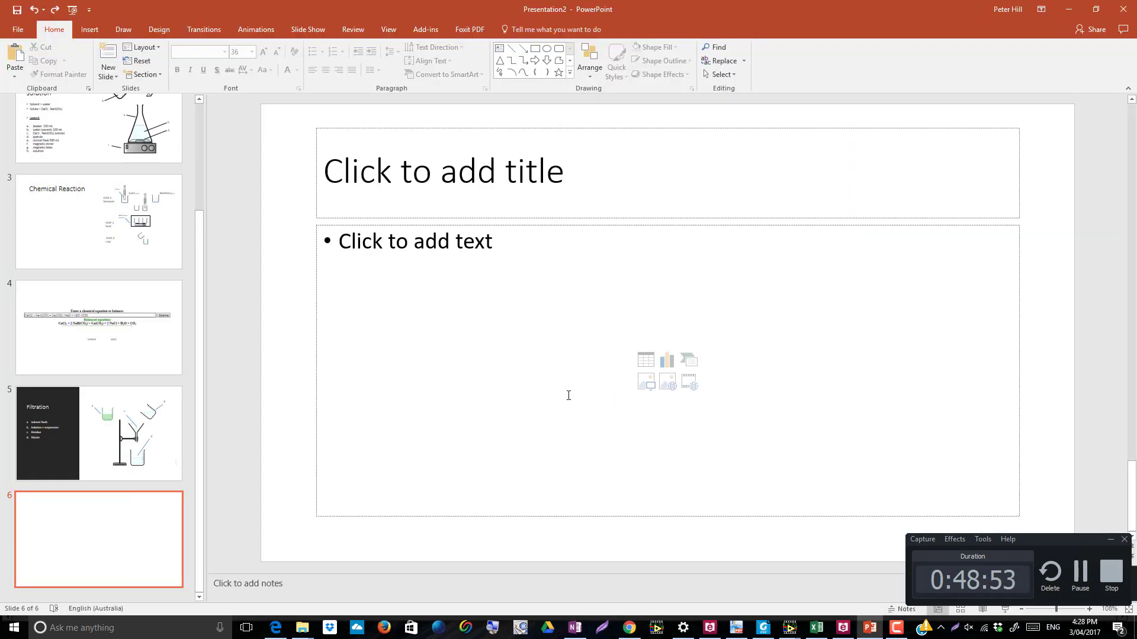
key("ctrl+v")
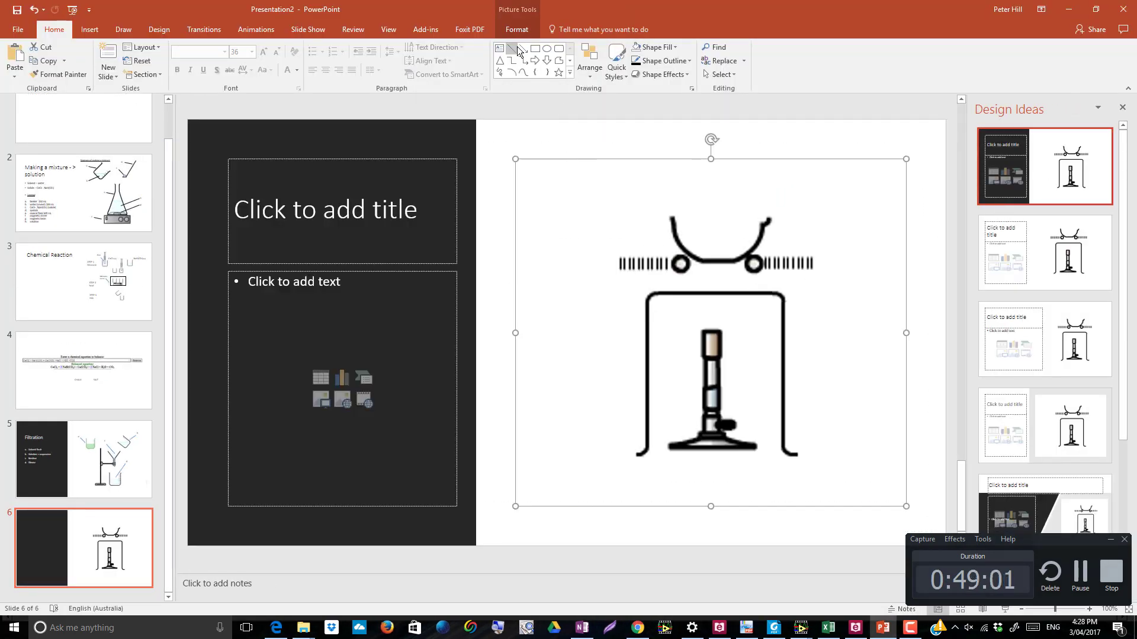
- Draw straight leader lines to the inside of the evaporating dish, the dish's left wall and the clay triangle's left end
left_click(514, 48)
left_click_drag(690, 188, 713, 254)
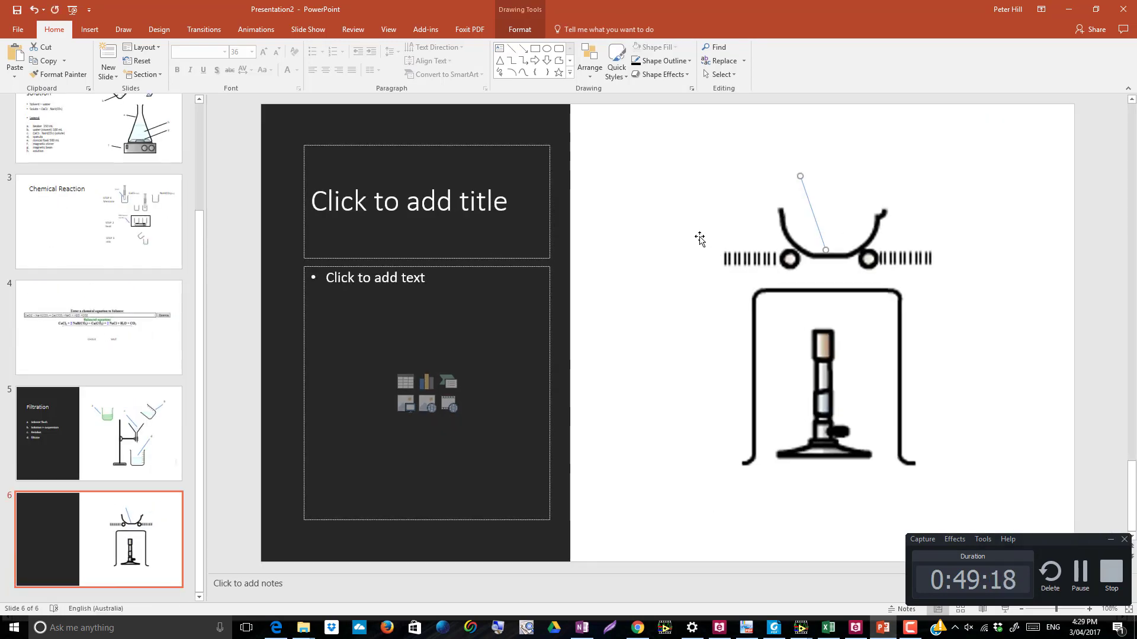
left_click(511, 49)
left_click_drag(758, 219, 769, 223)
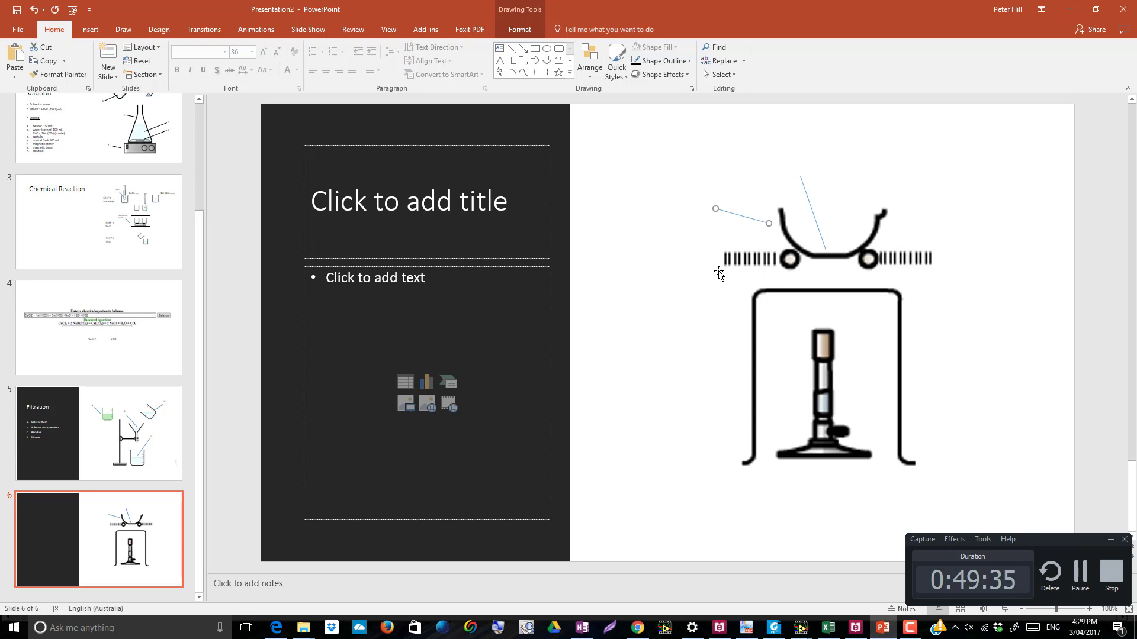
left_click(511, 49)
left_click_drag(716, 257, 716, 257)
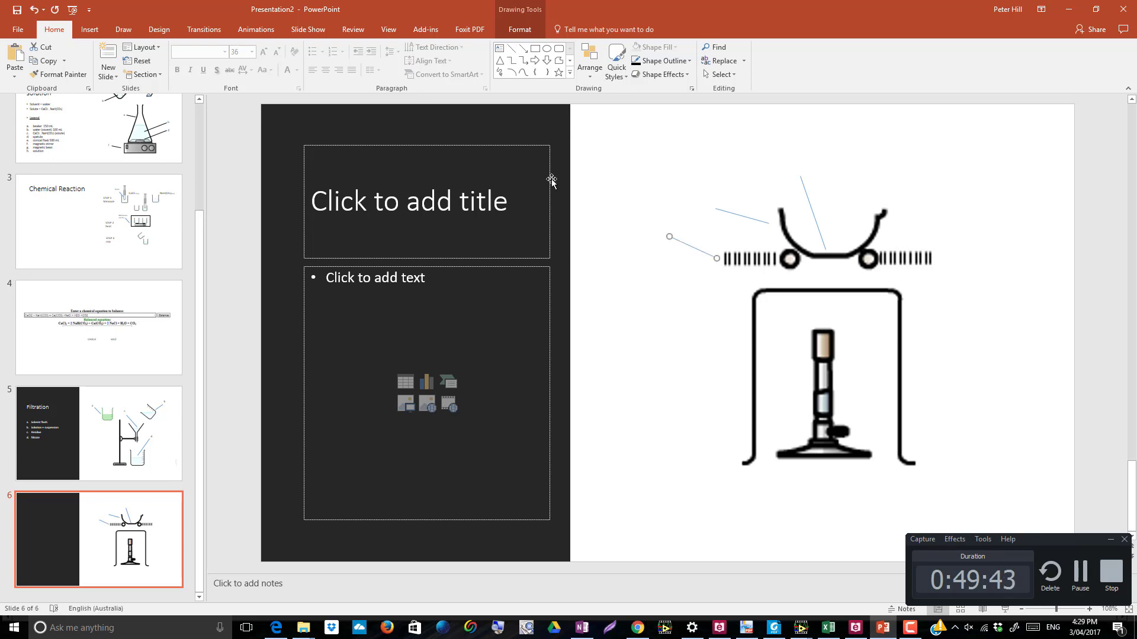
- Draw a leader line to the tripod's left leg and a two-part line reaching the Bunsen burner across the right leg
left_click(511, 49)
left_click_drag(649, 323, 747, 353)
left_click(509, 48)
left_click_drag(851, 357, 883, 338)
left_click(511, 49)
left_click_drag(946, 301, 956, 298)
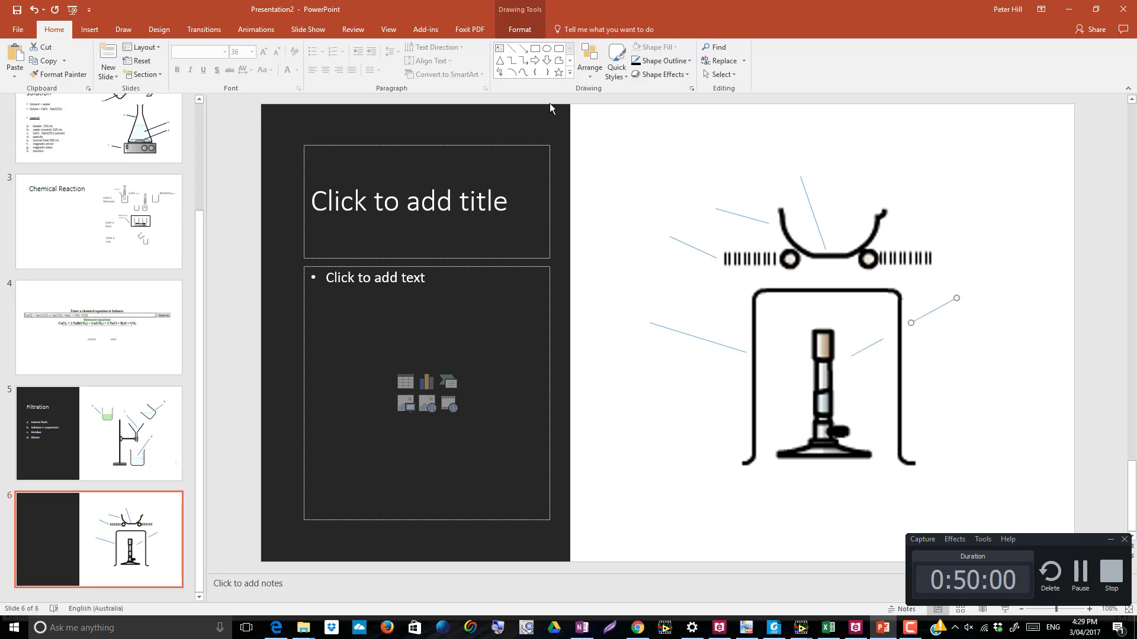
- Add an "a" text label at the tripod leader line and place copies at the outer ends of the other leader lines
key("ctrl+a")
left_click(625, 109)
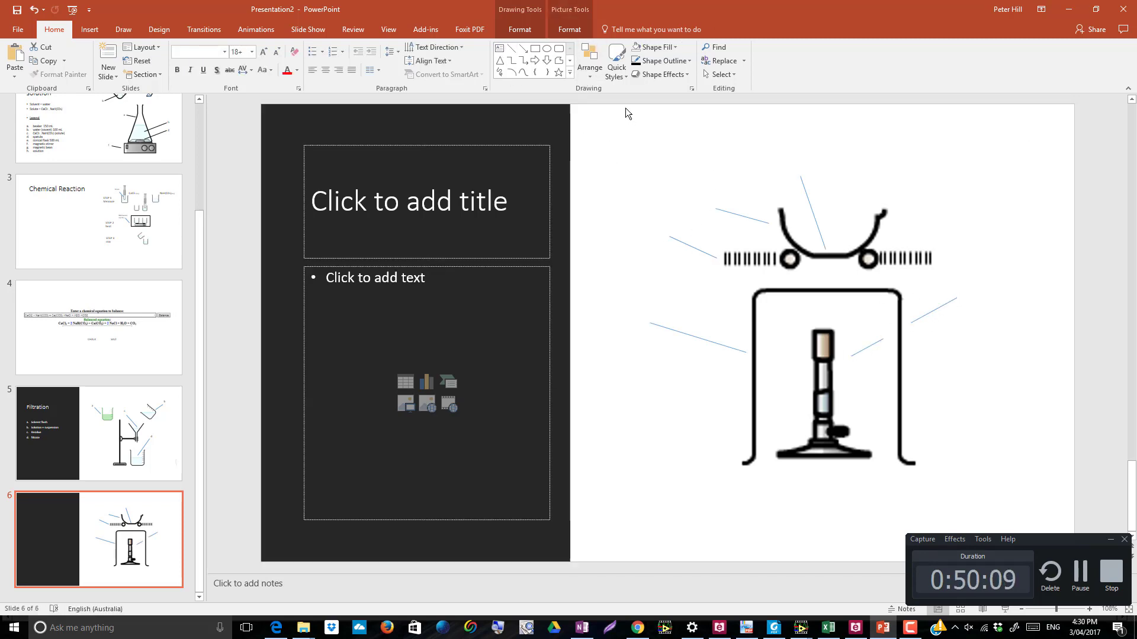
left_click(499, 49)
left_click(631, 323)
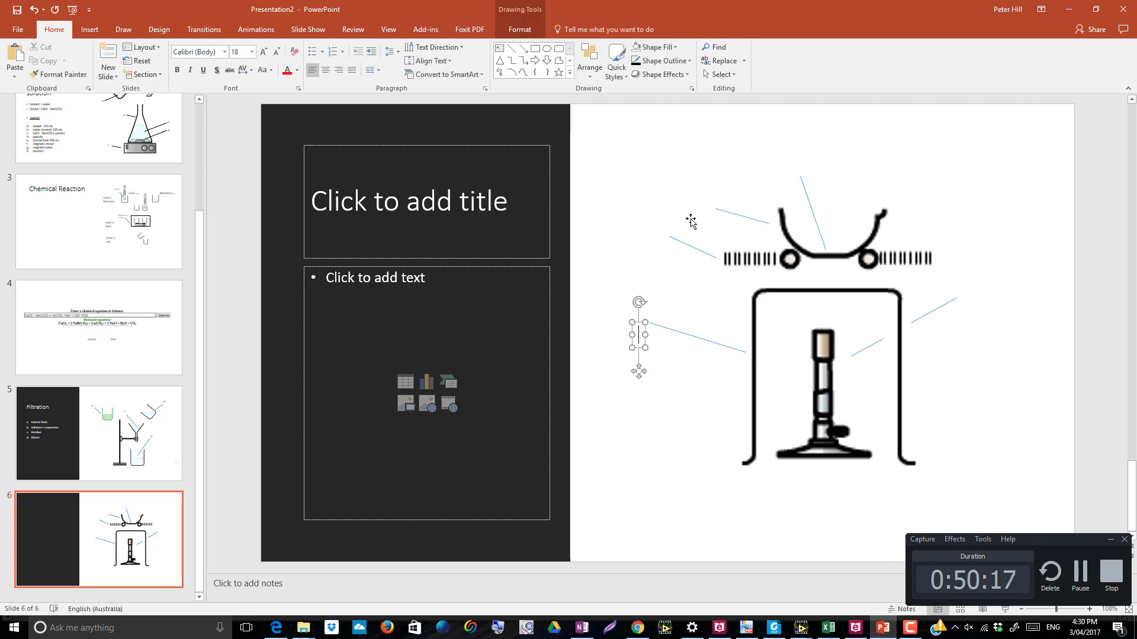
type("a")
left_click_drag(652, 344, 796, 175)
left_click_drag(796, 175, 915, 259)
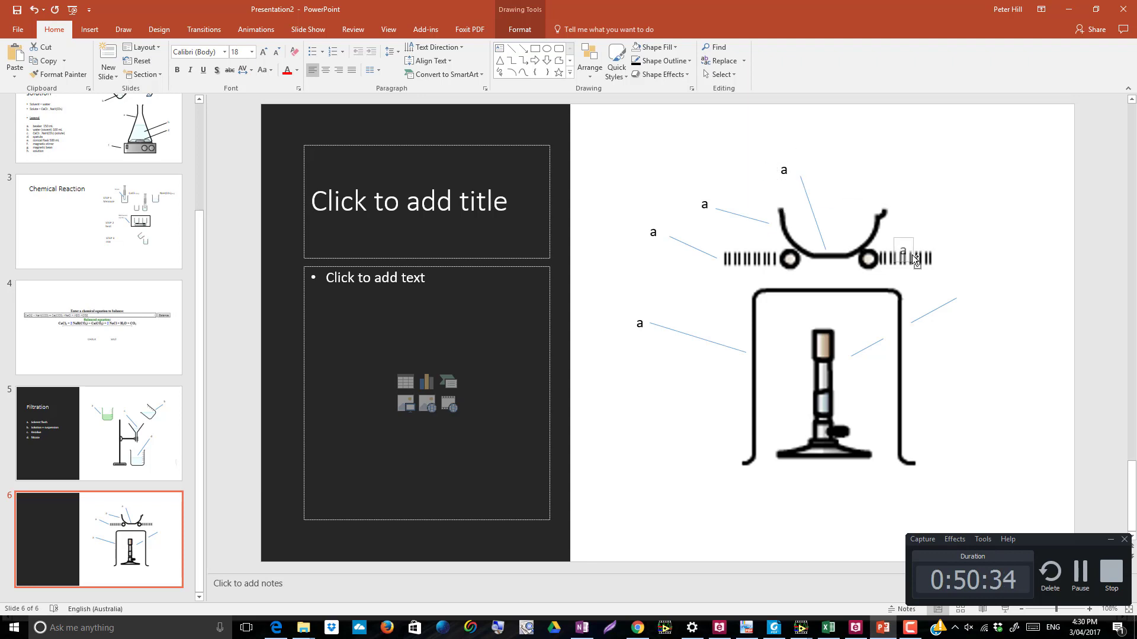
- Change the copied labels to b for the clay triangle, c for the dish, d for its contents and e for the burner
double_click(652, 232)
type("b")
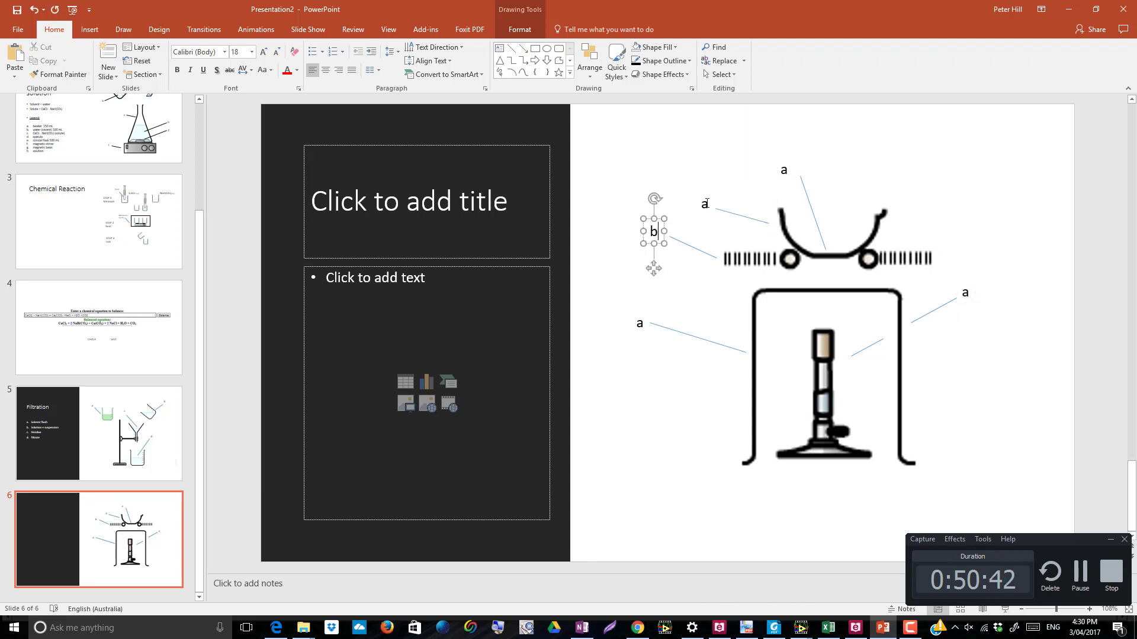
double_click(704, 204)
type("c")
double_click(784, 171)
type("d")
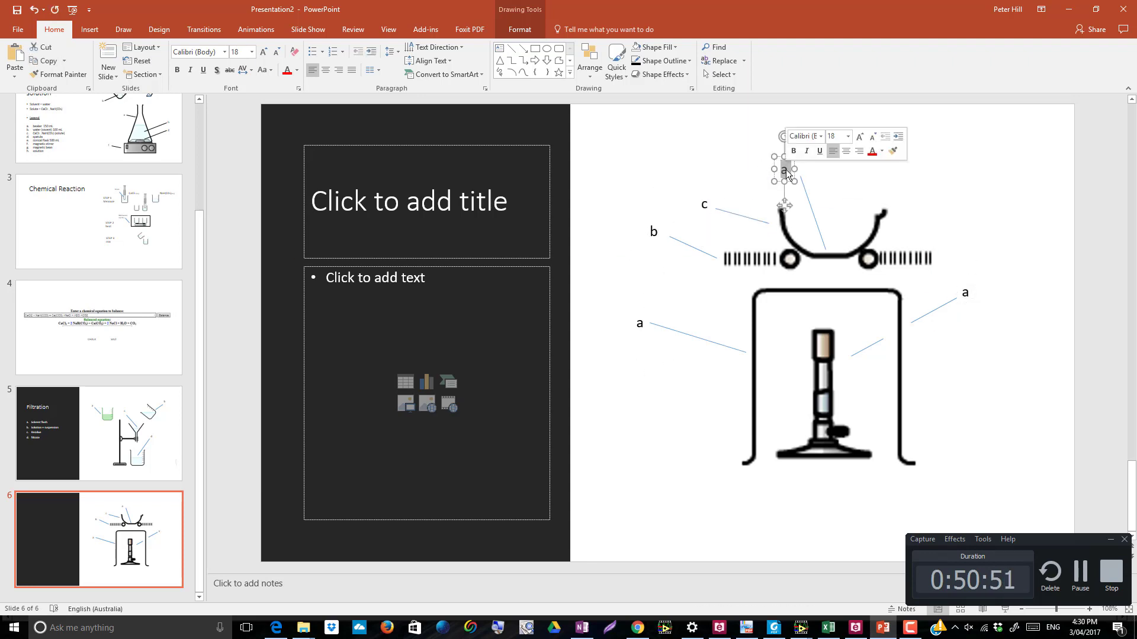
double_click(965, 293)
type("e")
- Title the slide "Evaporation" and format the body placeholder as a lettered a., b., c. list
left_click(370, 204)
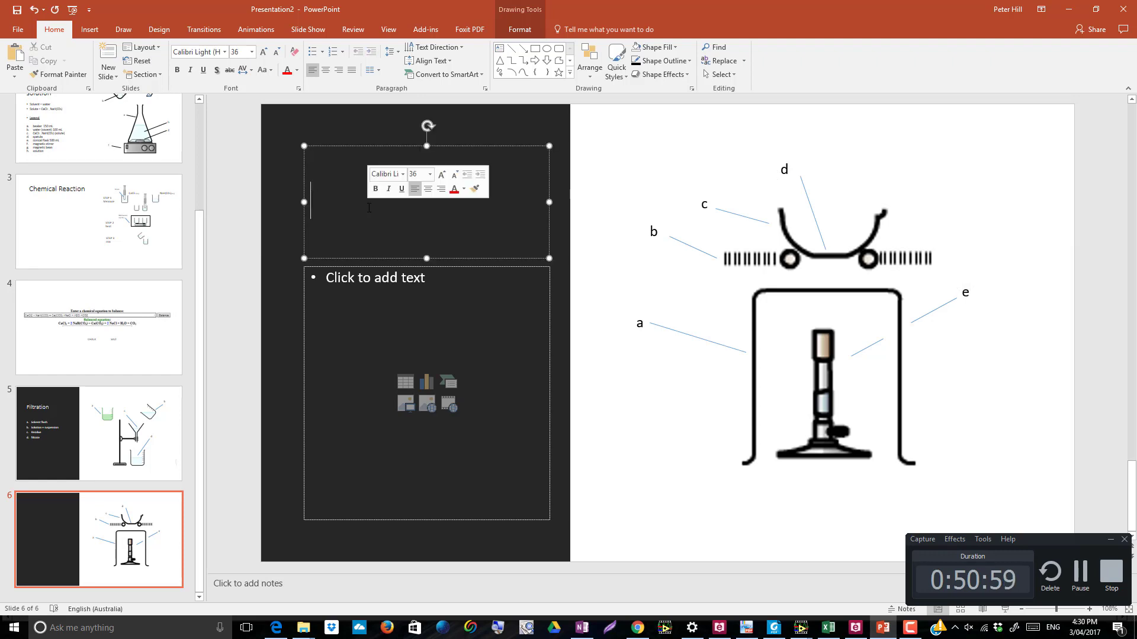
type("Evaporation")
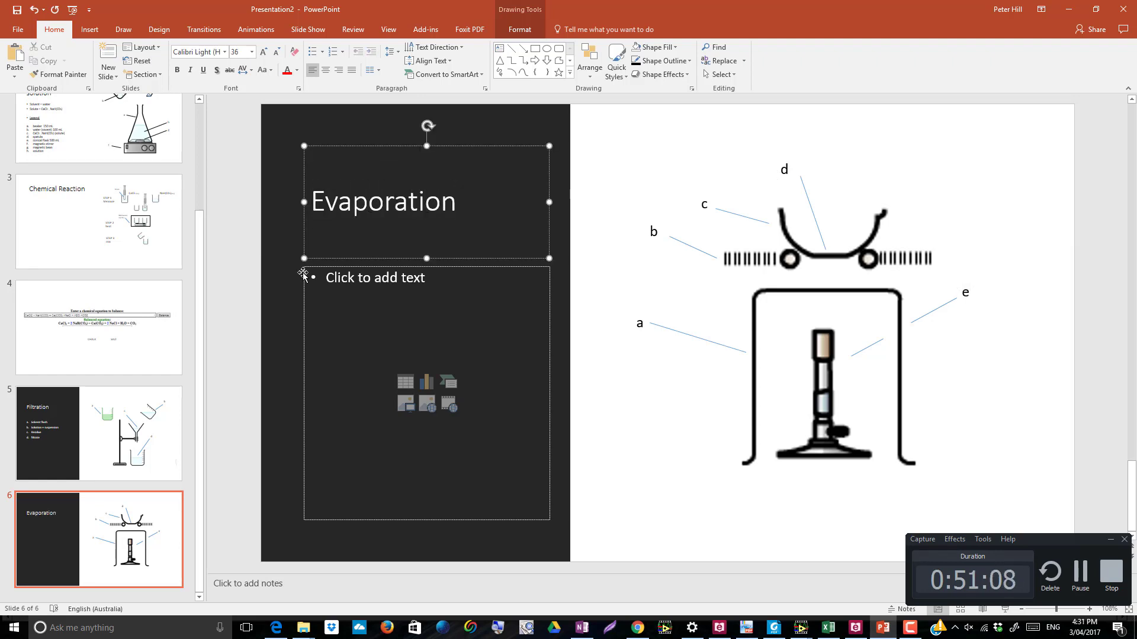
left_click(304, 269)
left_click(332, 52)
left_click(343, 55)
left_click(349, 211)
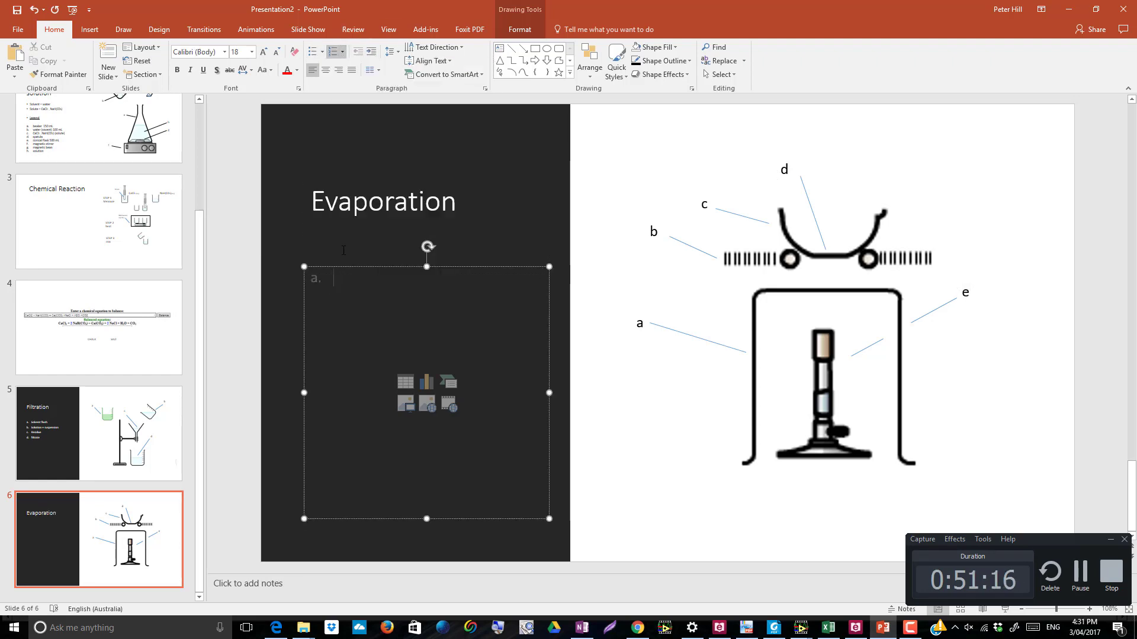
- Fill the lettered list with Tripod, Pipe clay triangle, Evaporation dish, ?? and Bunsen burner
type("tripod")
key("Return")
type("pod Pipe clay triangl")
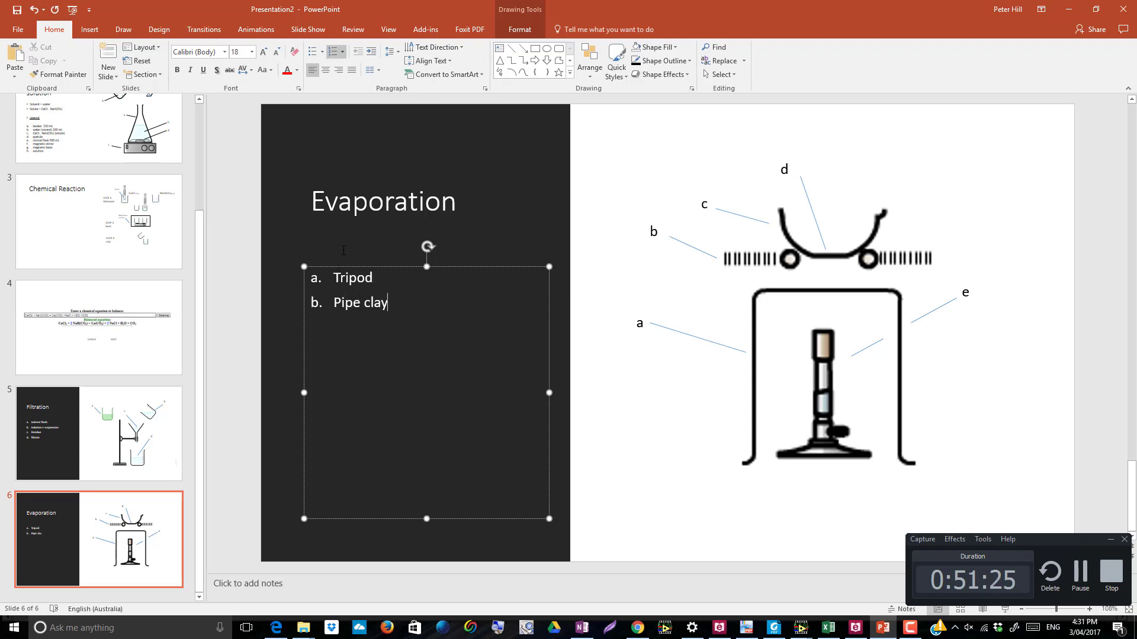
type("e Eva")
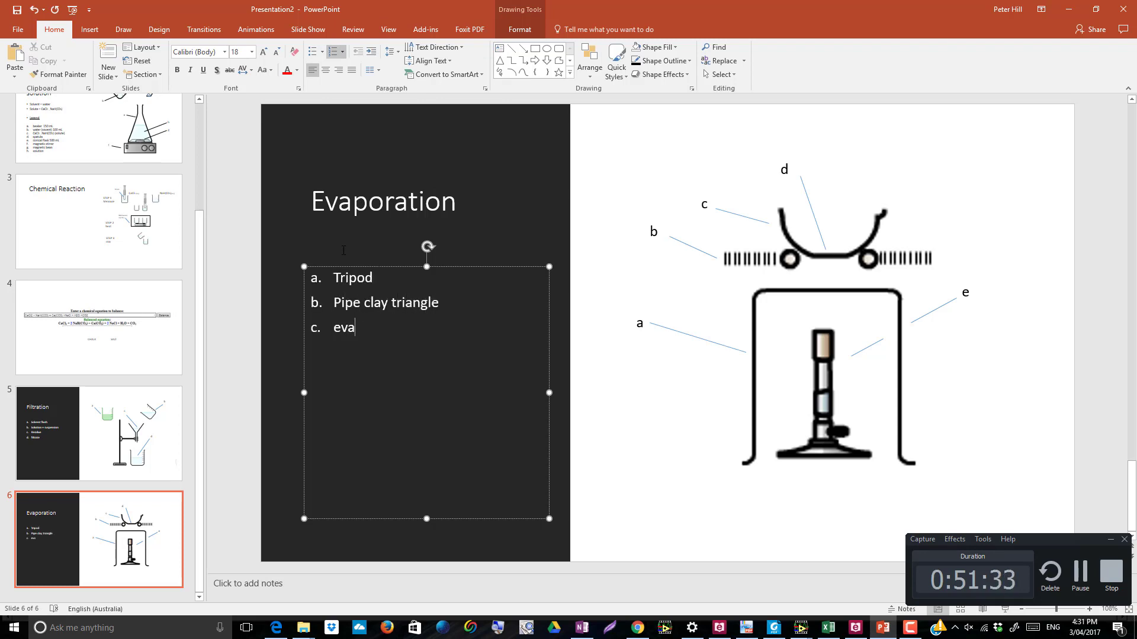
type("poration dish")
key("Return")
key("BackSpace")
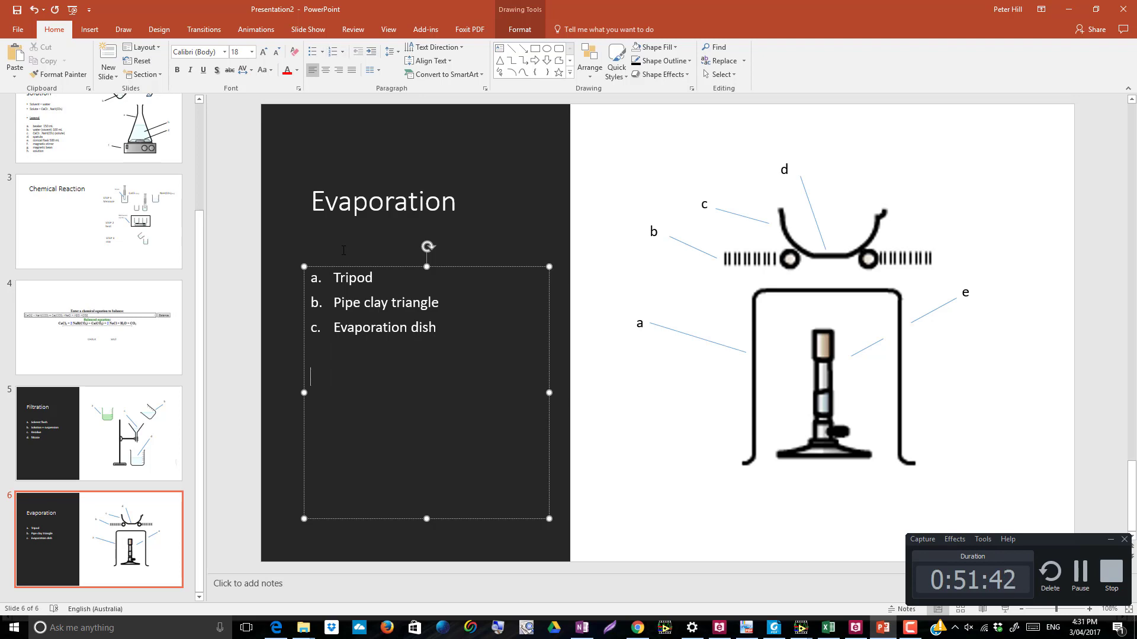
key("BackSpace")
type("??")
key("Return")
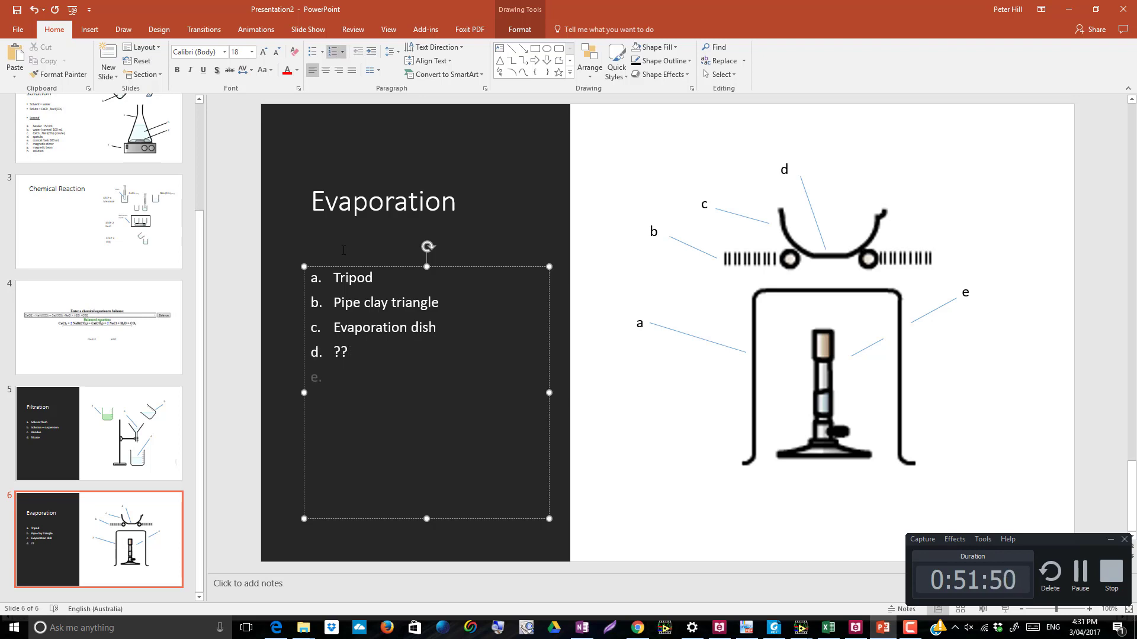
type("bunsen b")
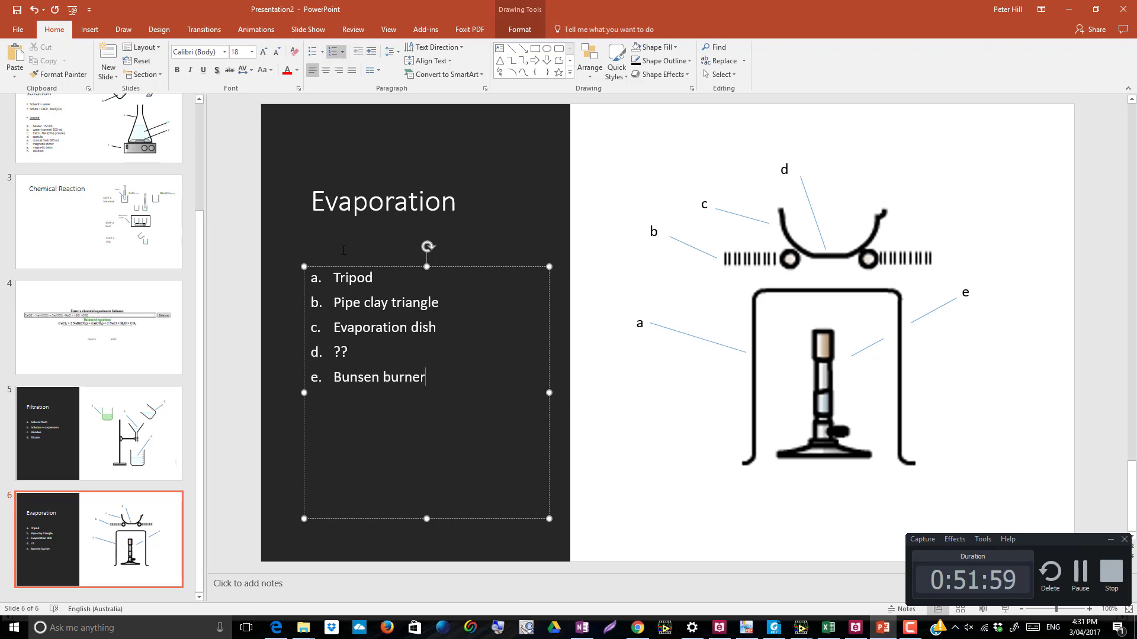
- Replace the ?? placeholder in list item d with "residue"
left_click_drag(333, 352, 362, 350)
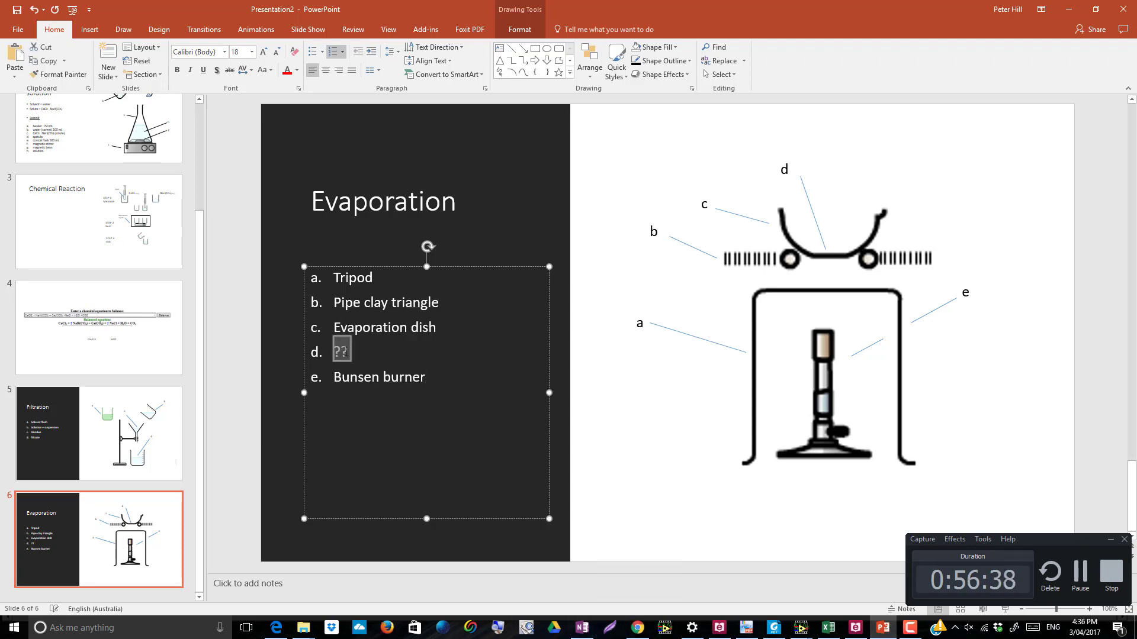
type("residue")
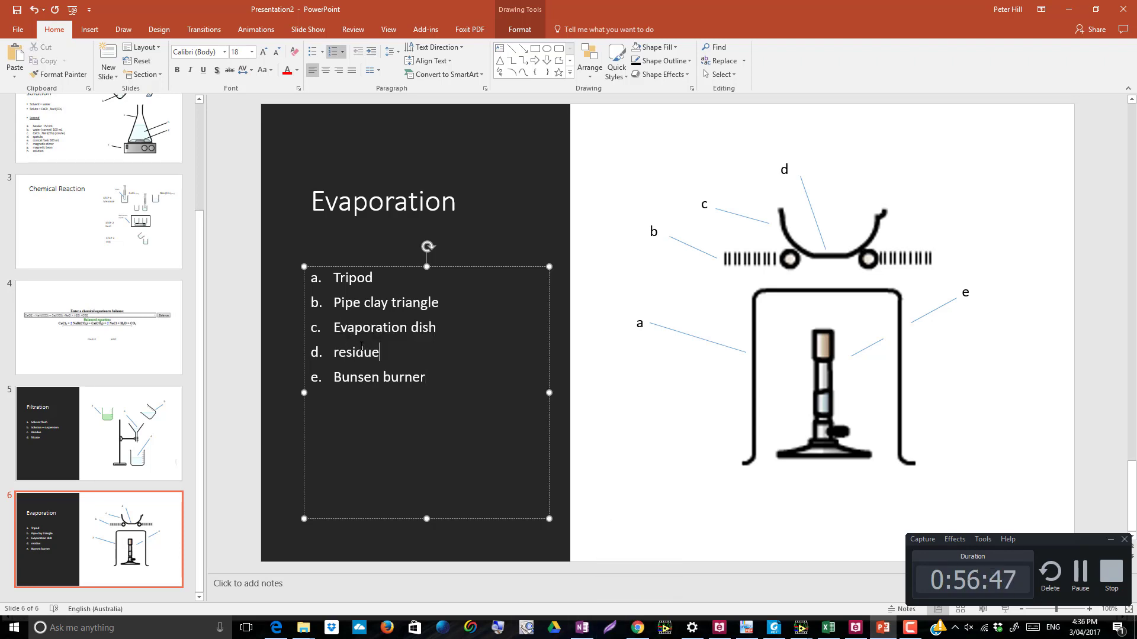
left_click(602, 322)
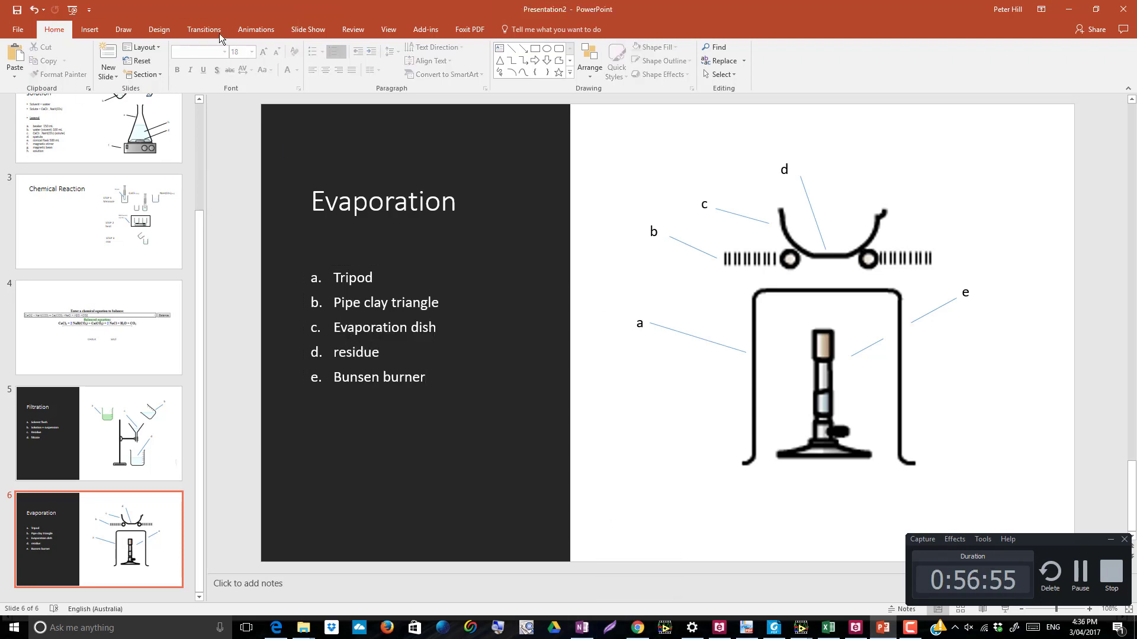
- Bring up the presentation's view and master options
left_click(388, 29)
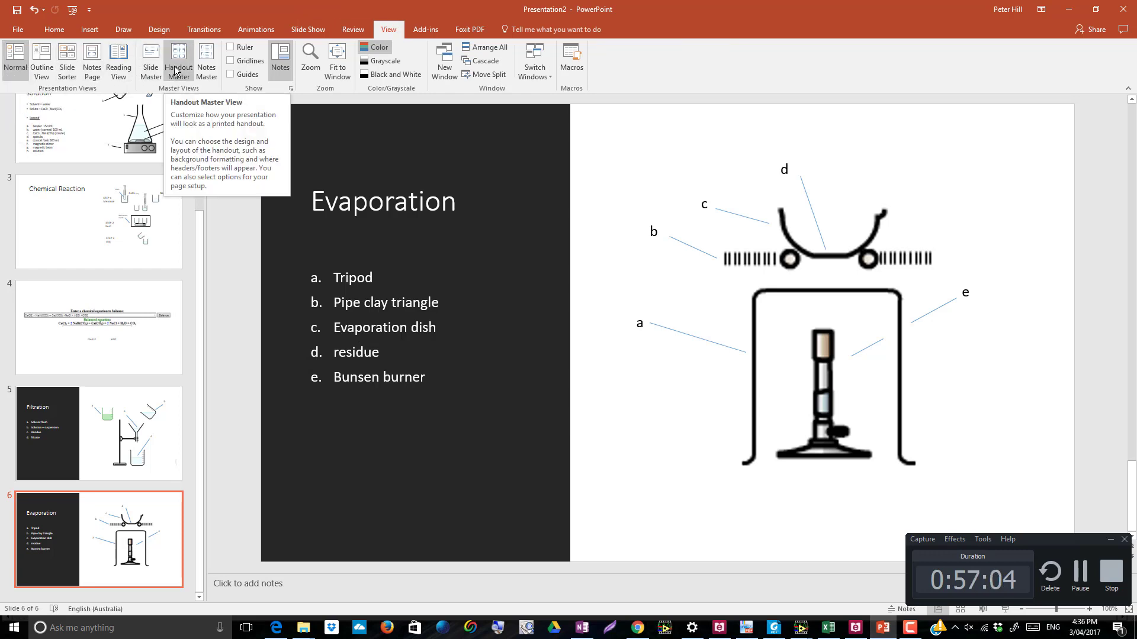